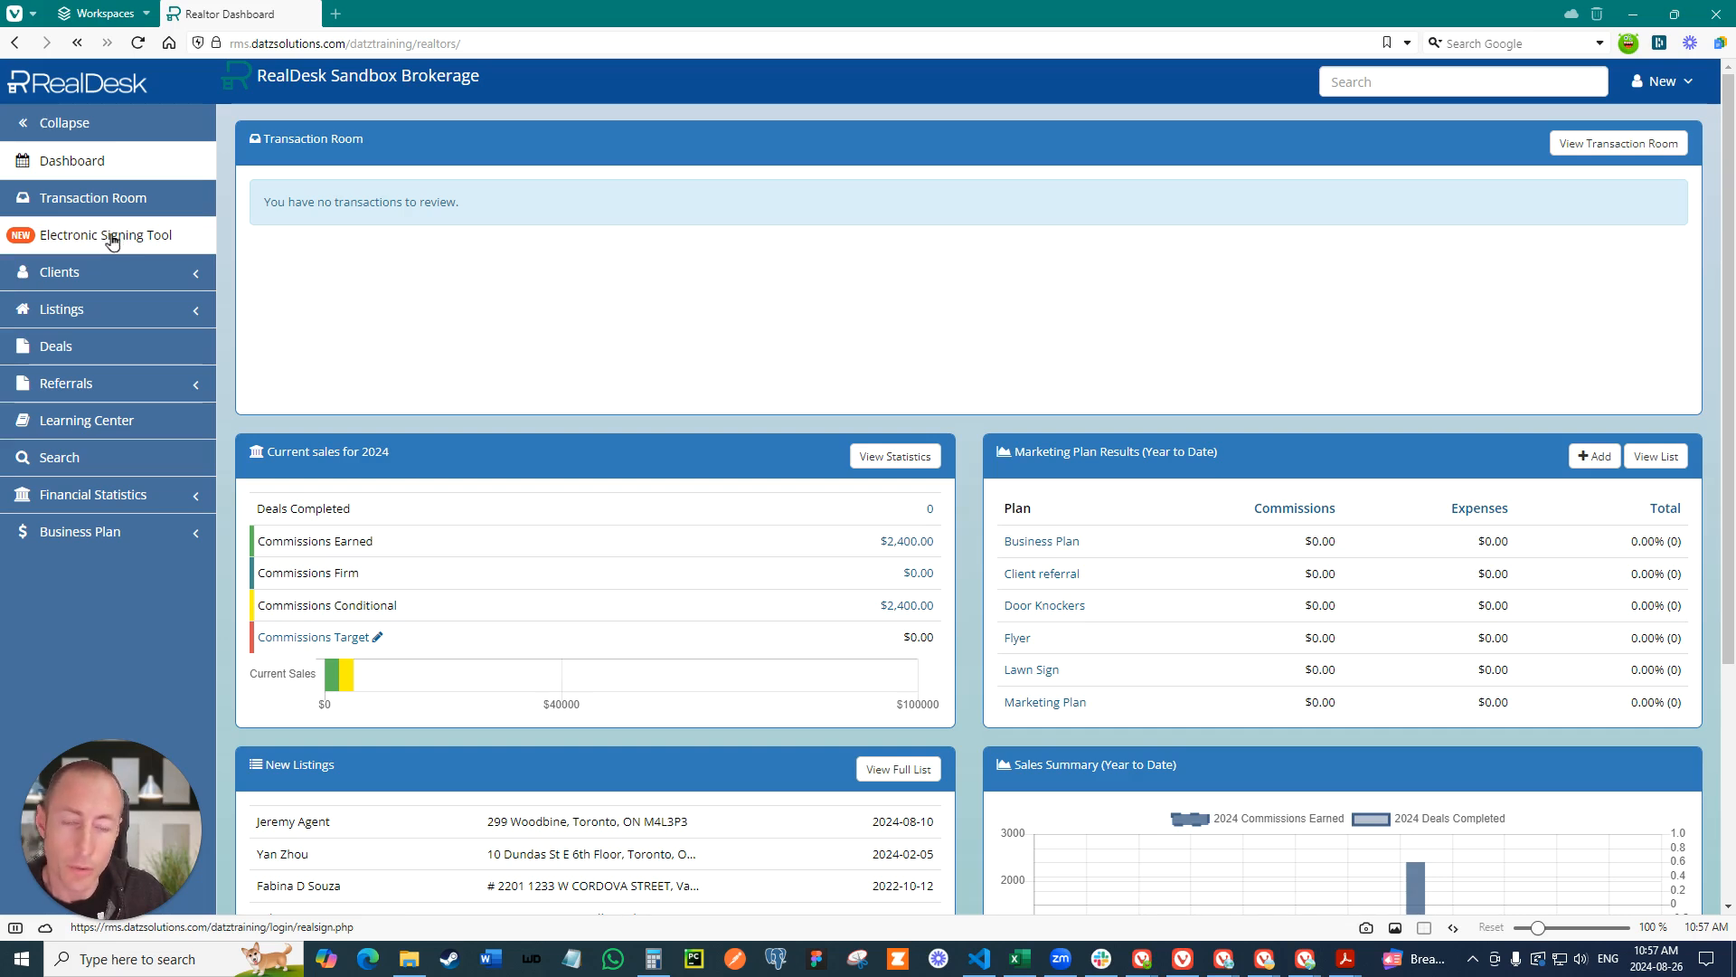
- Sign up for the RealSign electronic signing tool from the dashboard and start a new signing session in it
{"action": "left_click", "coordinate": [112, 242]}
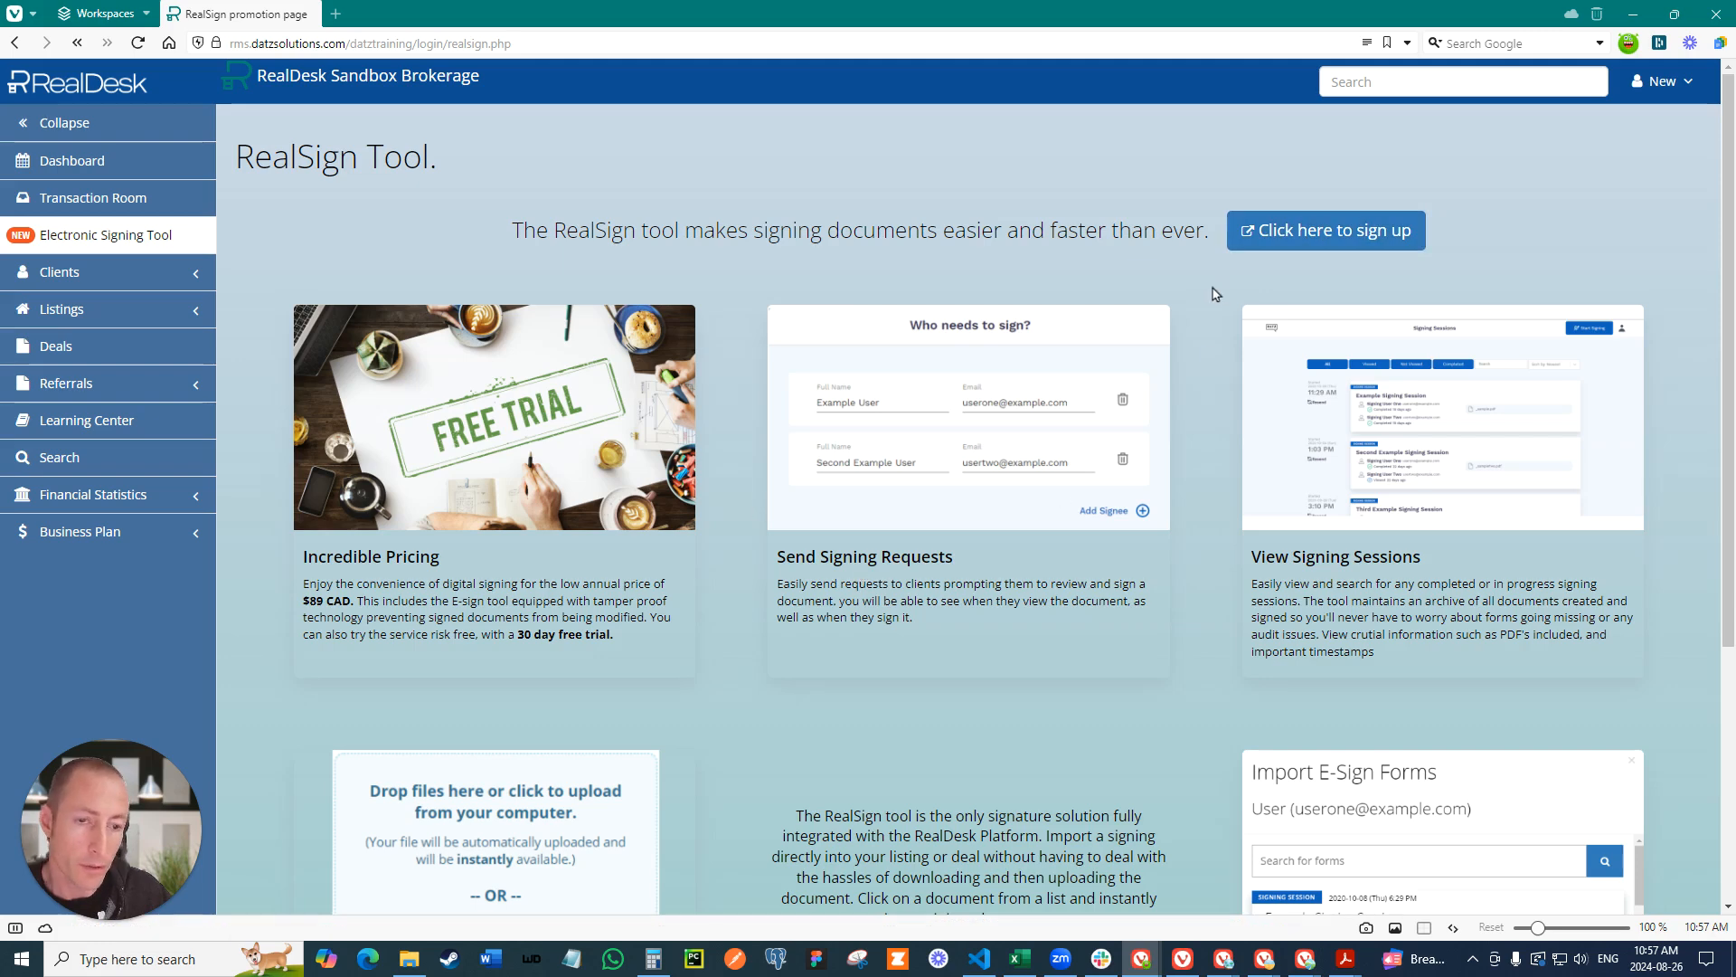
{"action": "left_click", "coordinate": [1314, 238]}
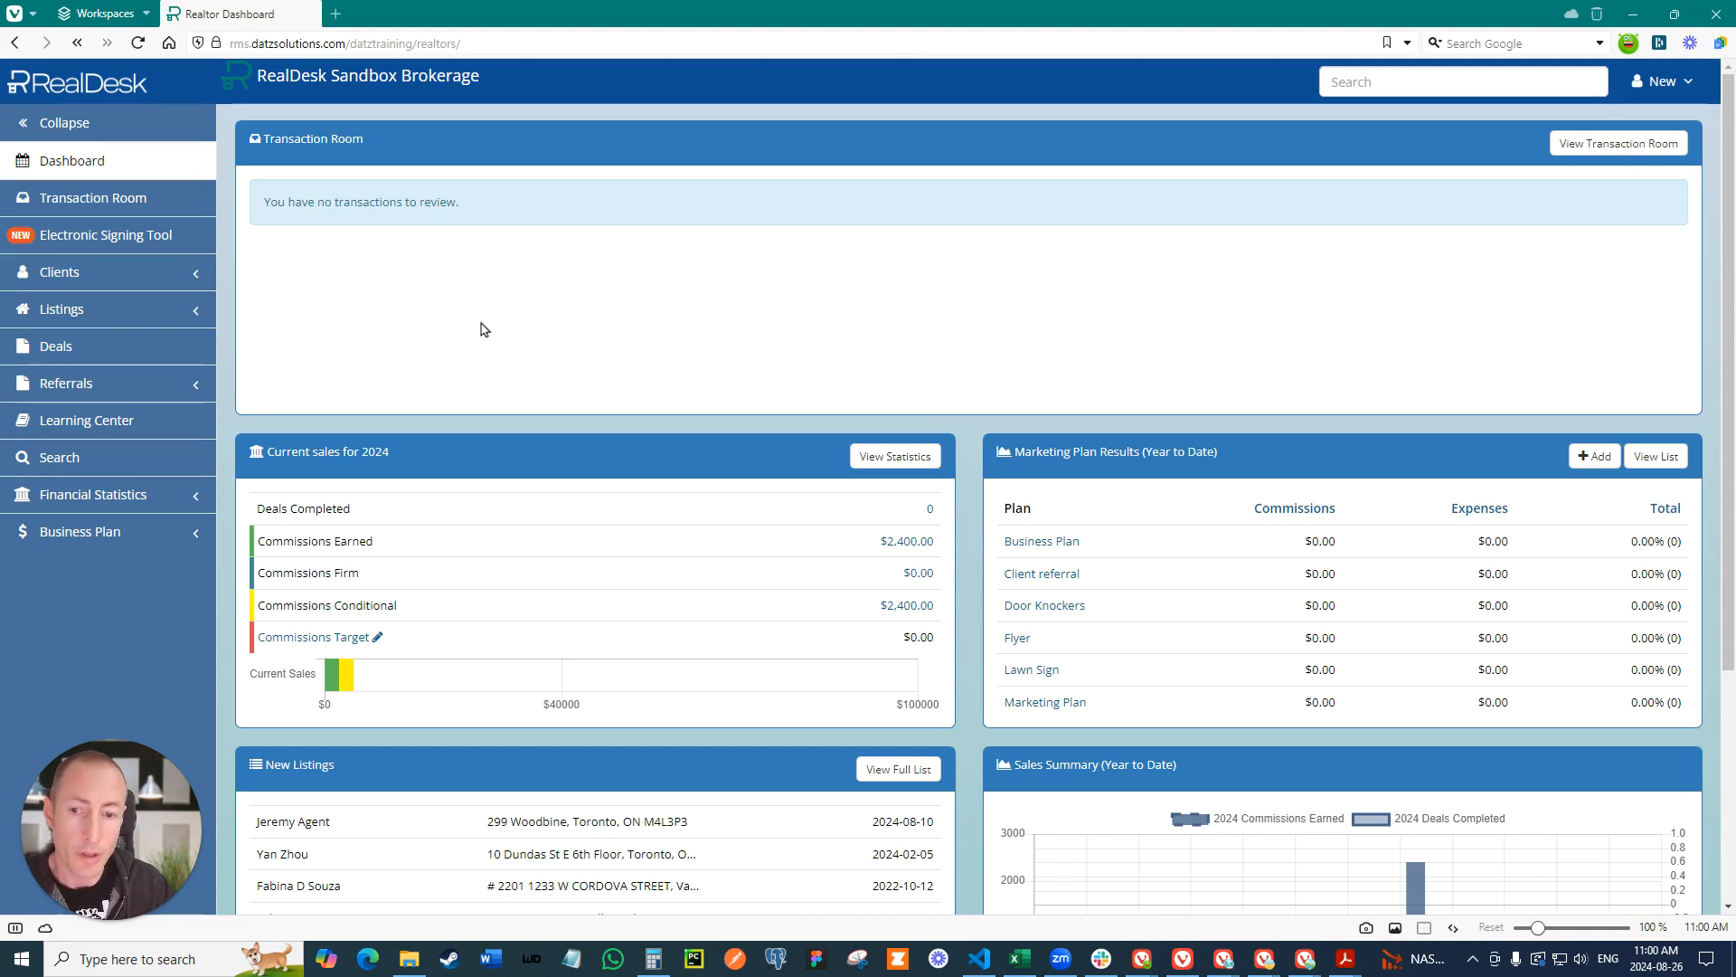
{"action": "left_click", "coordinate": [89, 235]}
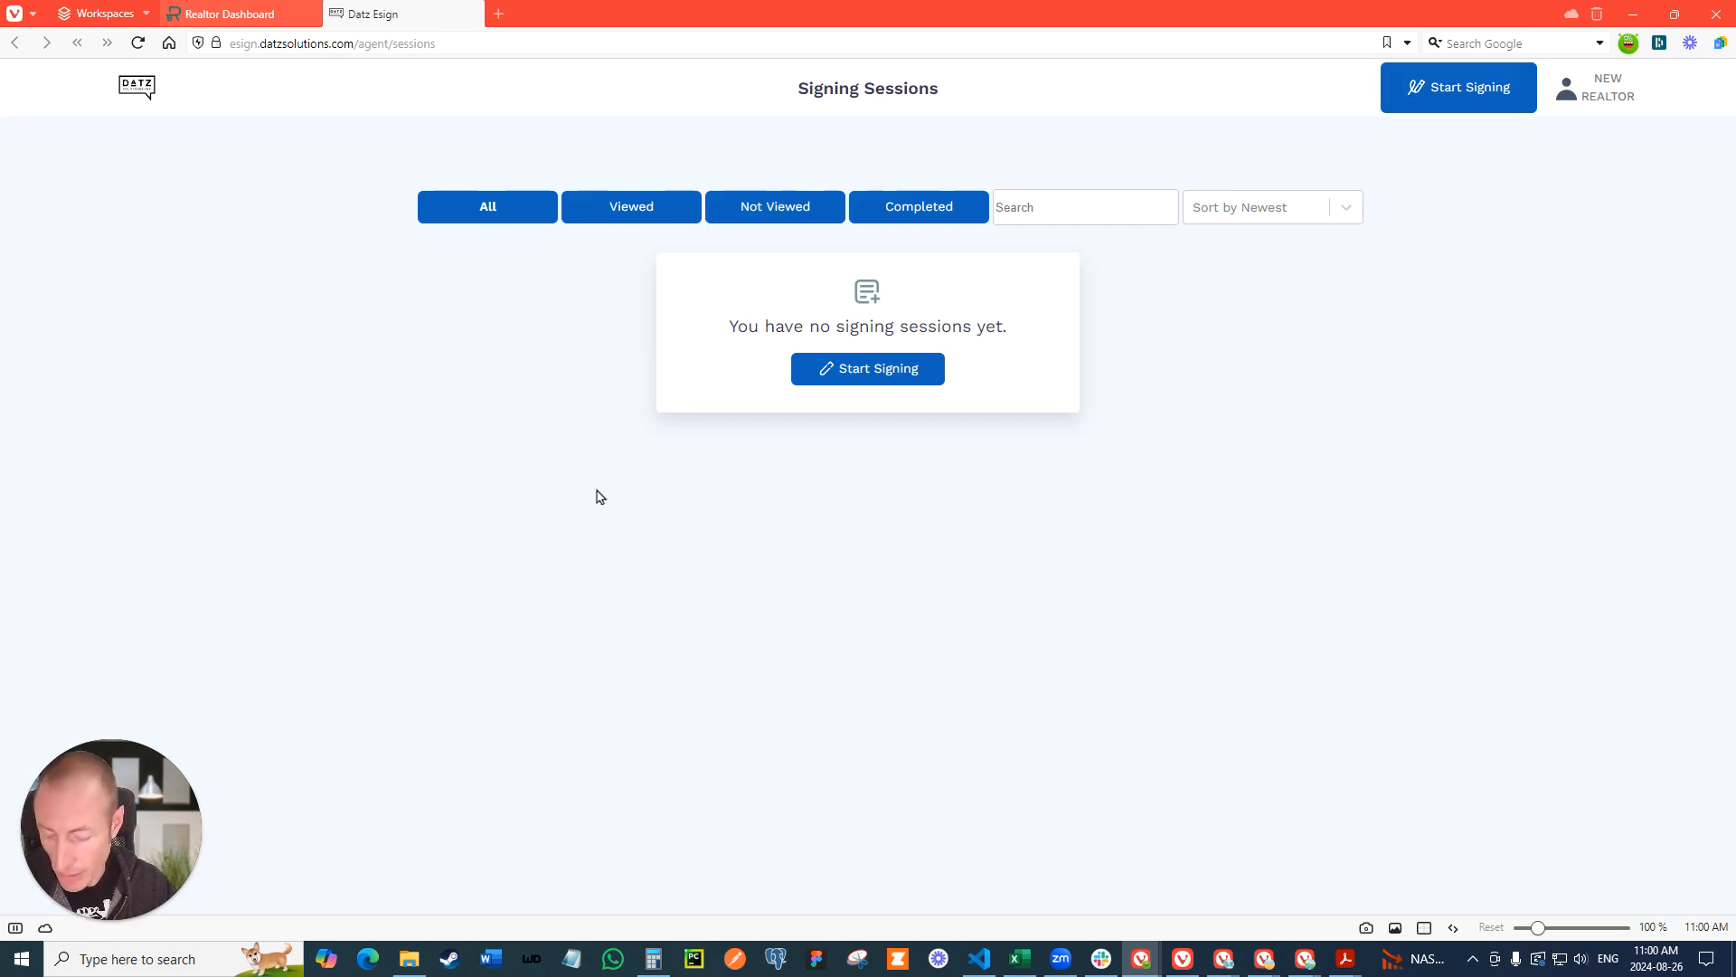
{"action": "left_click", "coordinate": [874, 373]}
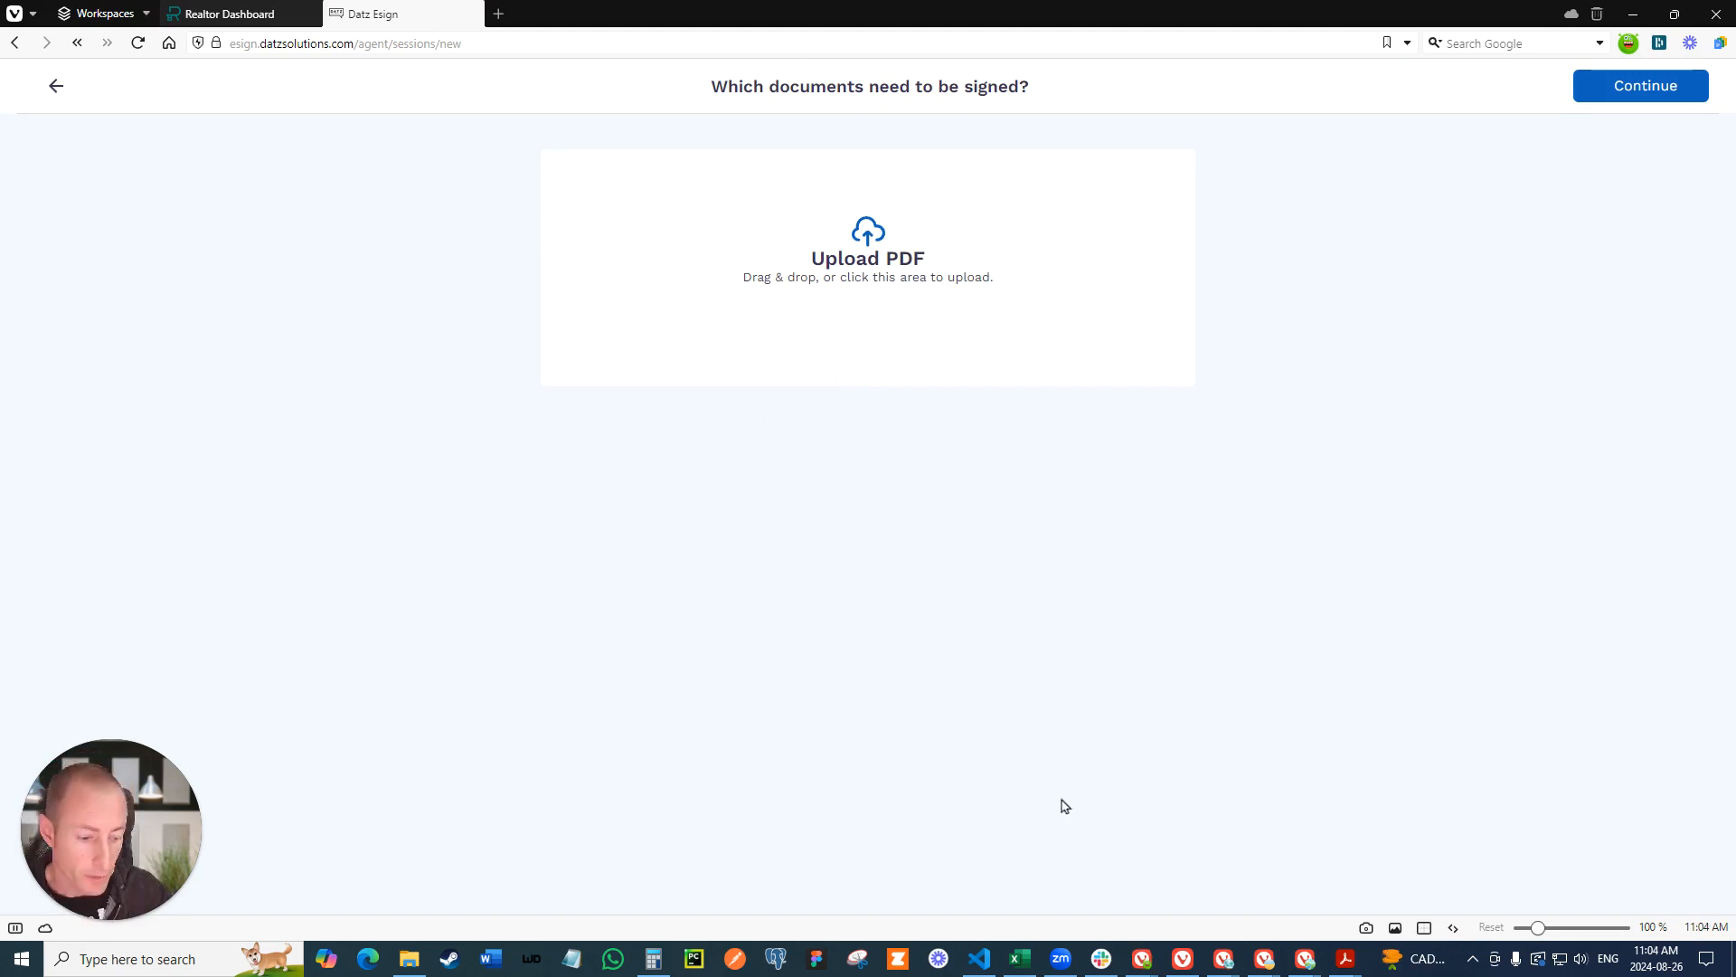
- Upload the three PDFs from the Sample Documents folder to the signing session and continue to the signers
{"action": "left_click", "coordinate": [412, 960]}
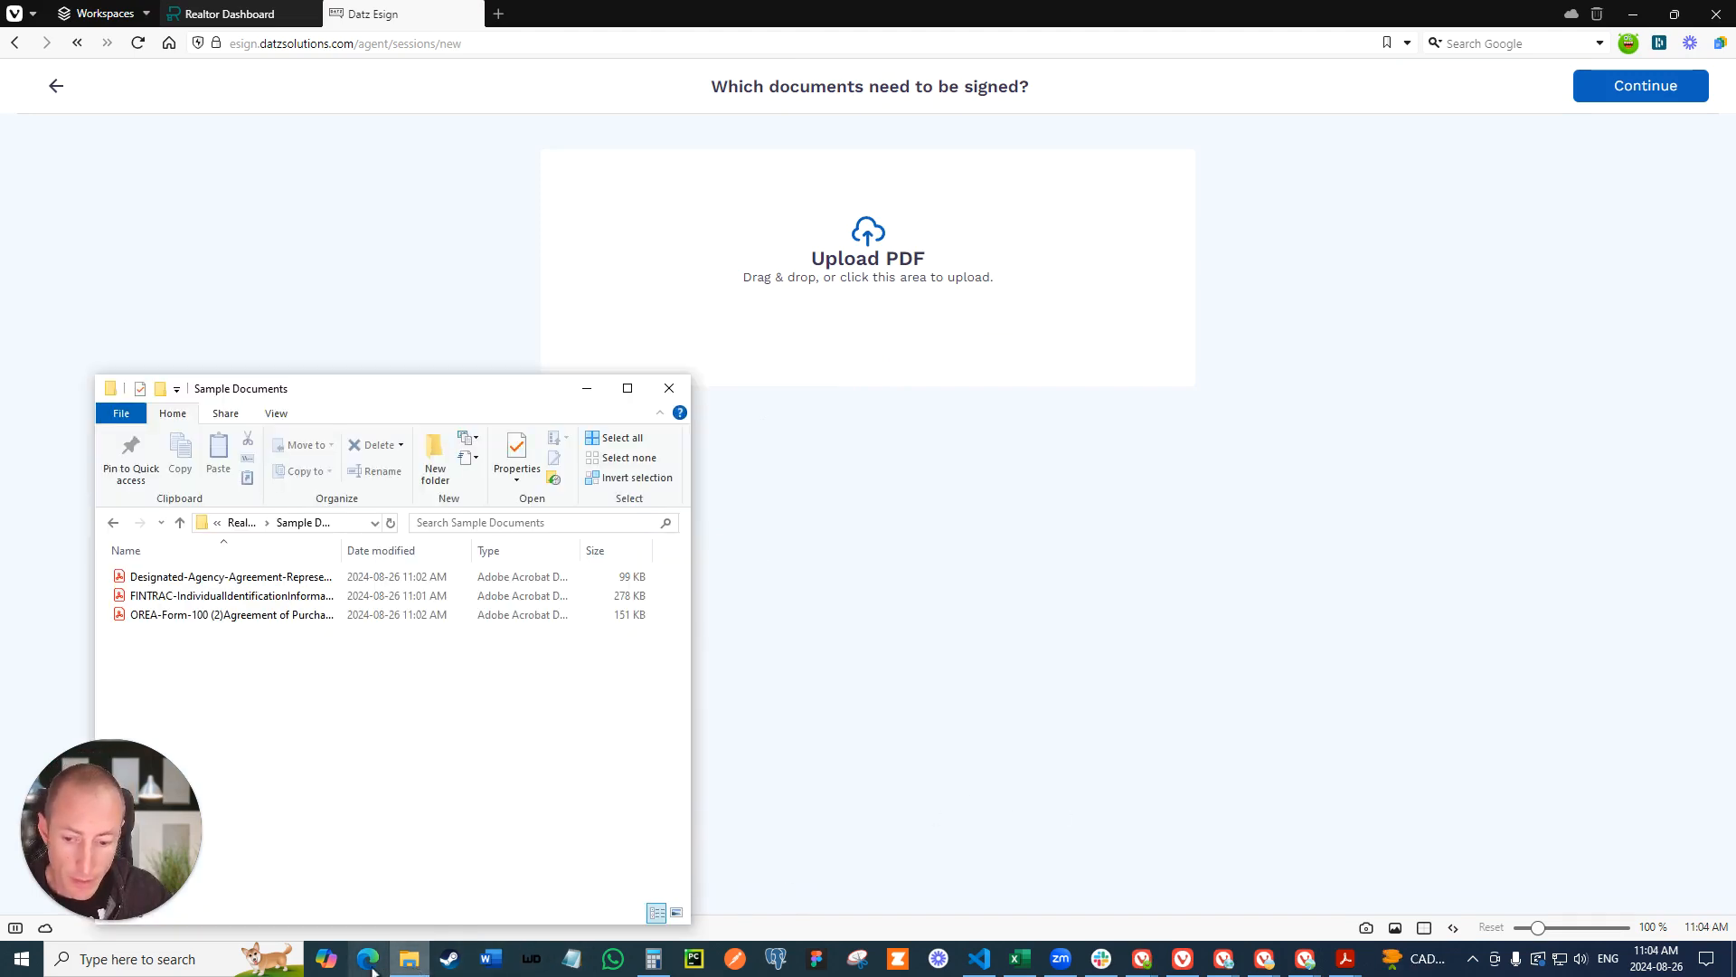
{"action": "left_click", "coordinate": [264, 579]}
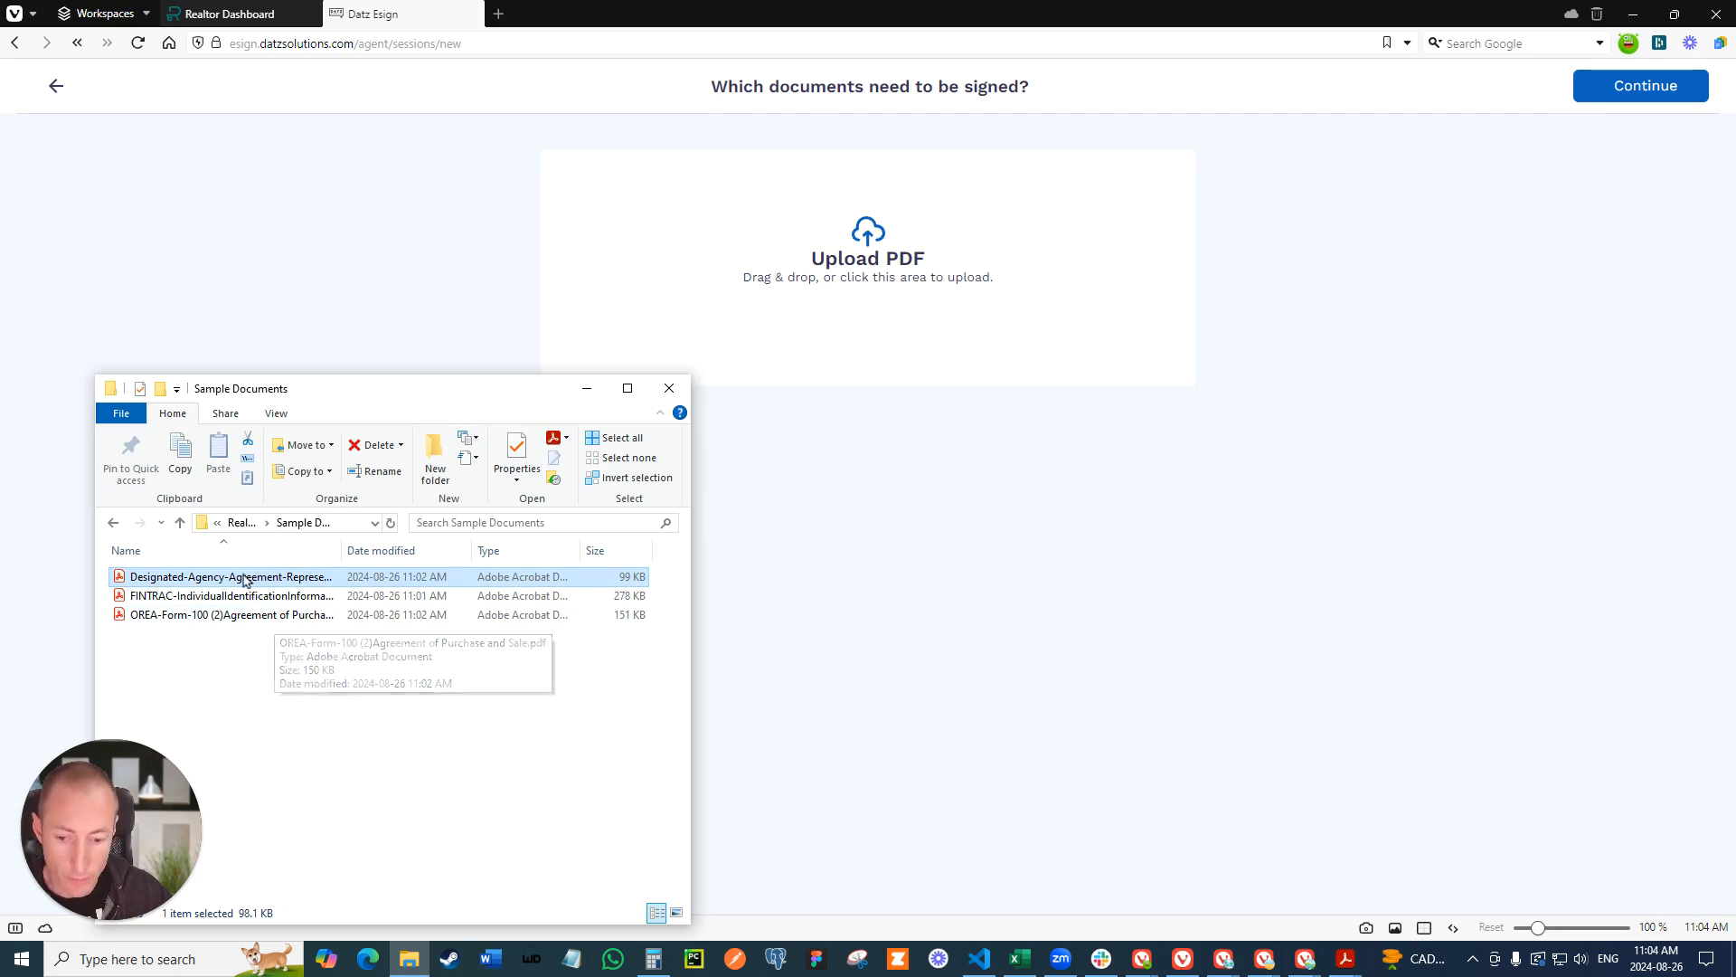
{"action": "left_click", "coordinate": [244, 617], "text": "shift"}
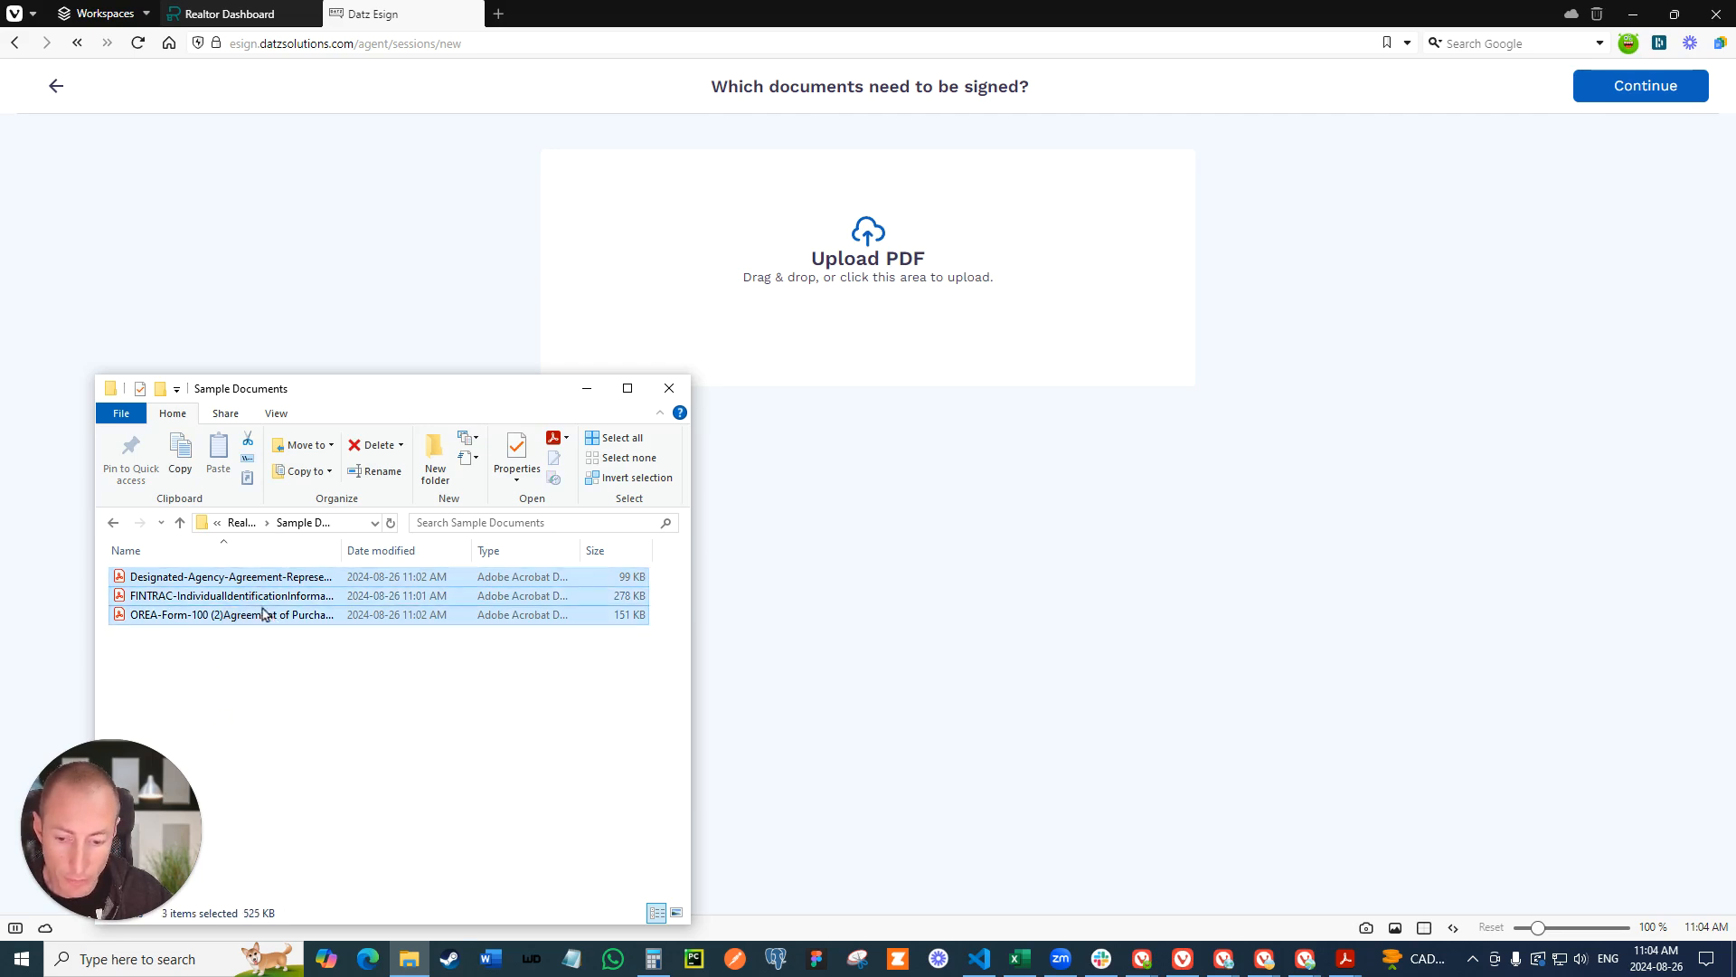
{"action": "left_click_drag", "start_coordinate": [253, 613], "coordinate": [884, 300]}
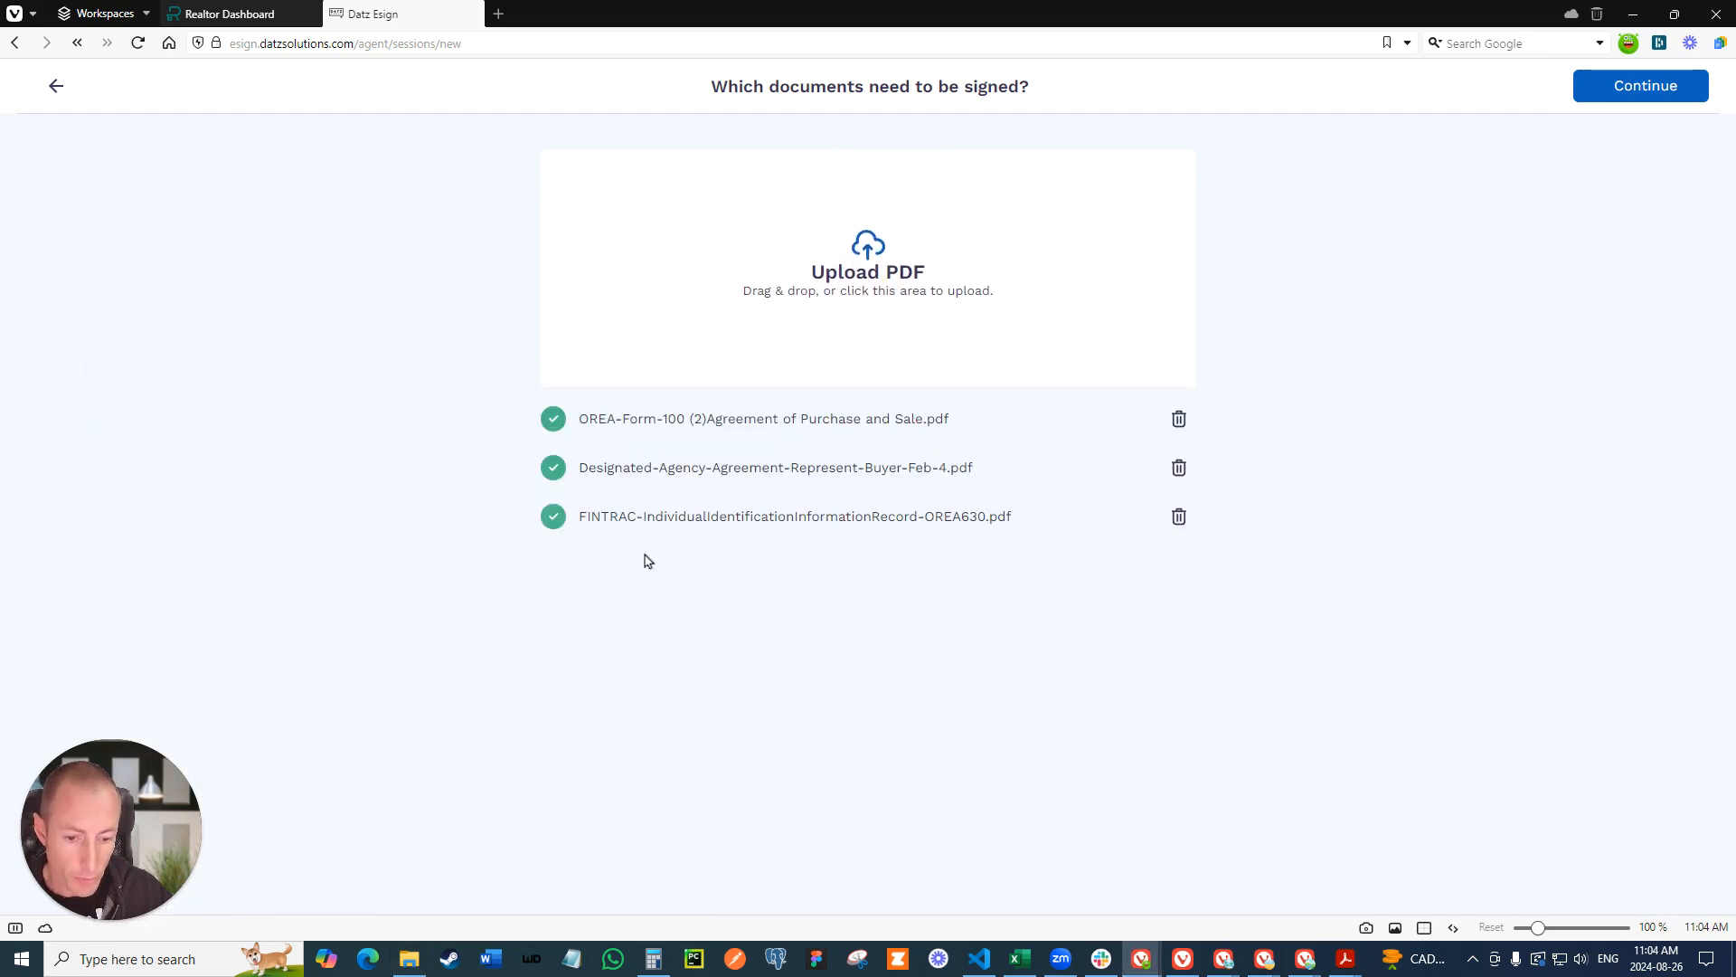
{"action": "left_click", "coordinate": [1616, 86]}
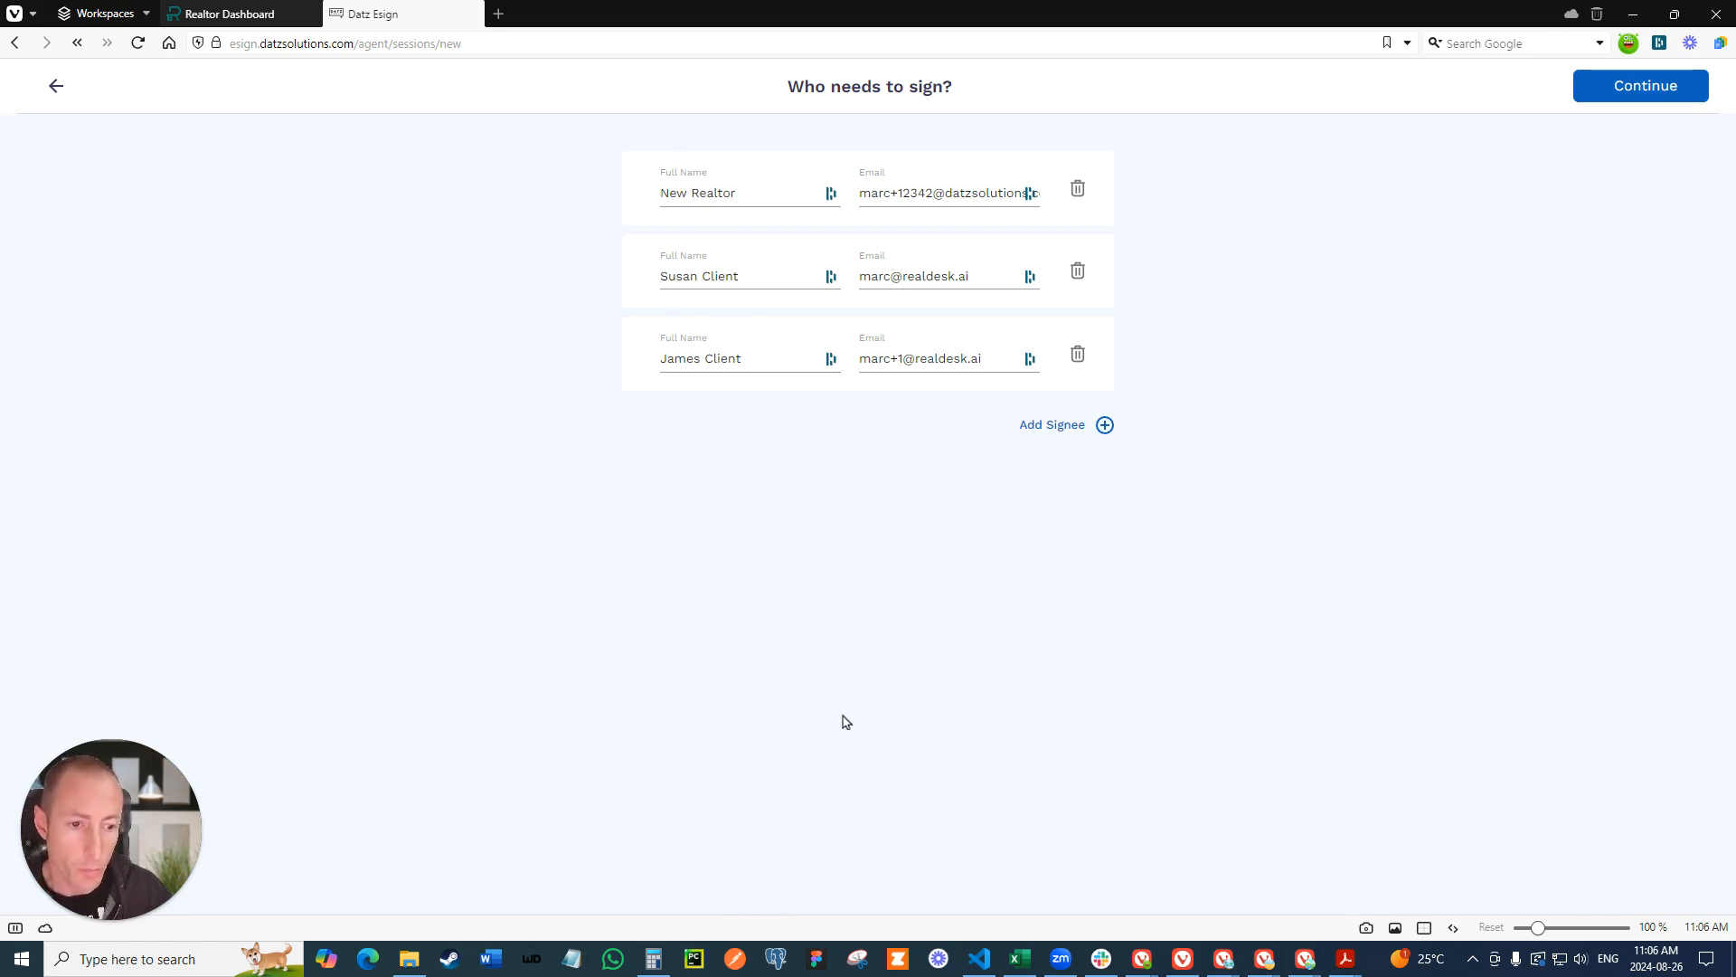
- Accept the signers and place a signature field for the realtor on the seller section's first witness line of the Agreement of Purchase and Sale
{"action": "left_click", "coordinate": [1640, 87]}
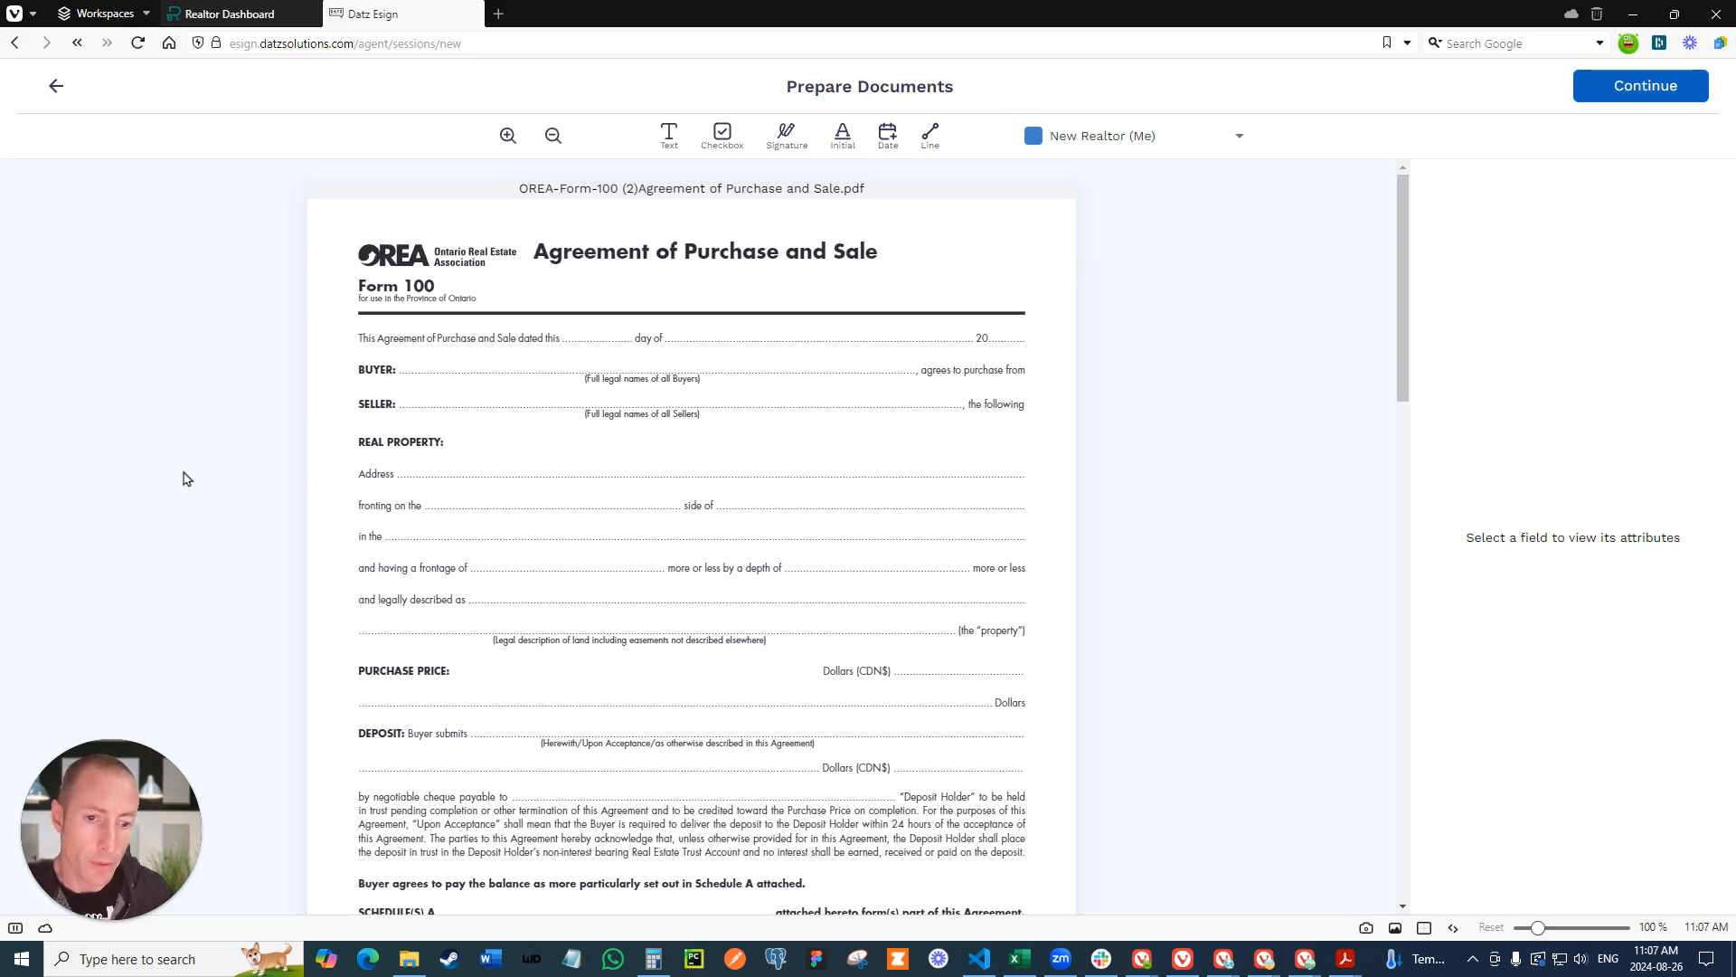
{"action": "scroll", "coordinate": [534, 482], "scroll_direction": "down", "scroll_amount": 3}
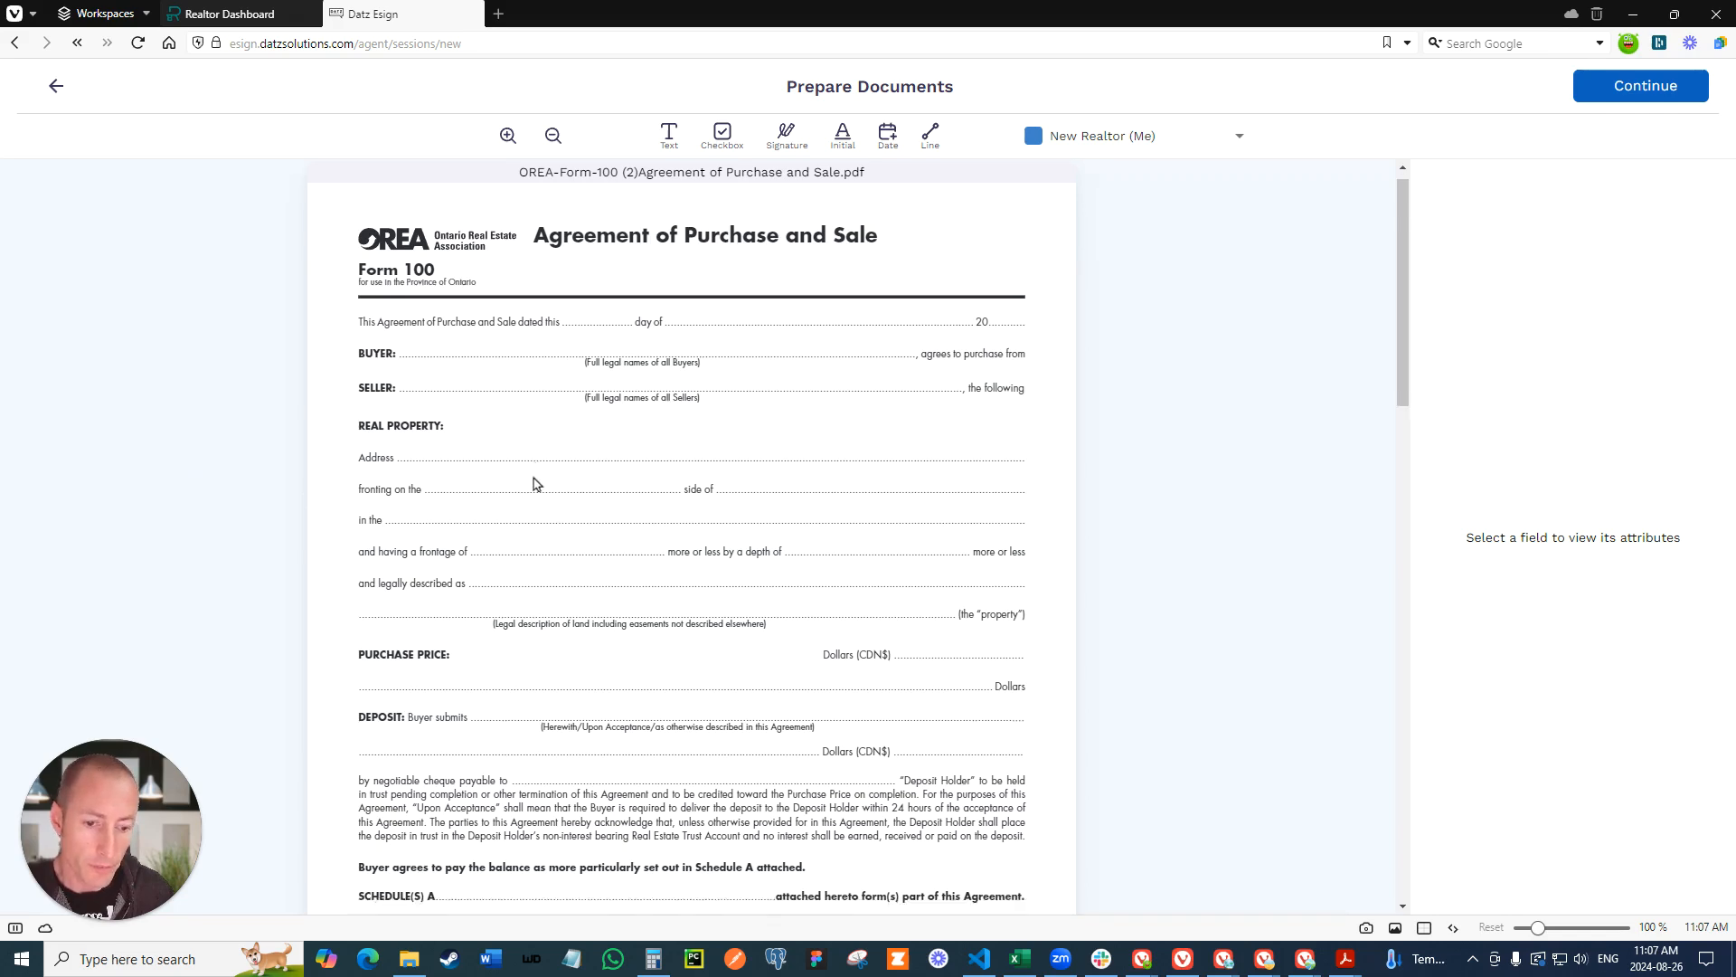
{"action": "scroll", "coordinate": [497, 497], "scroll_direction": "up", "scroll_amount": 3}
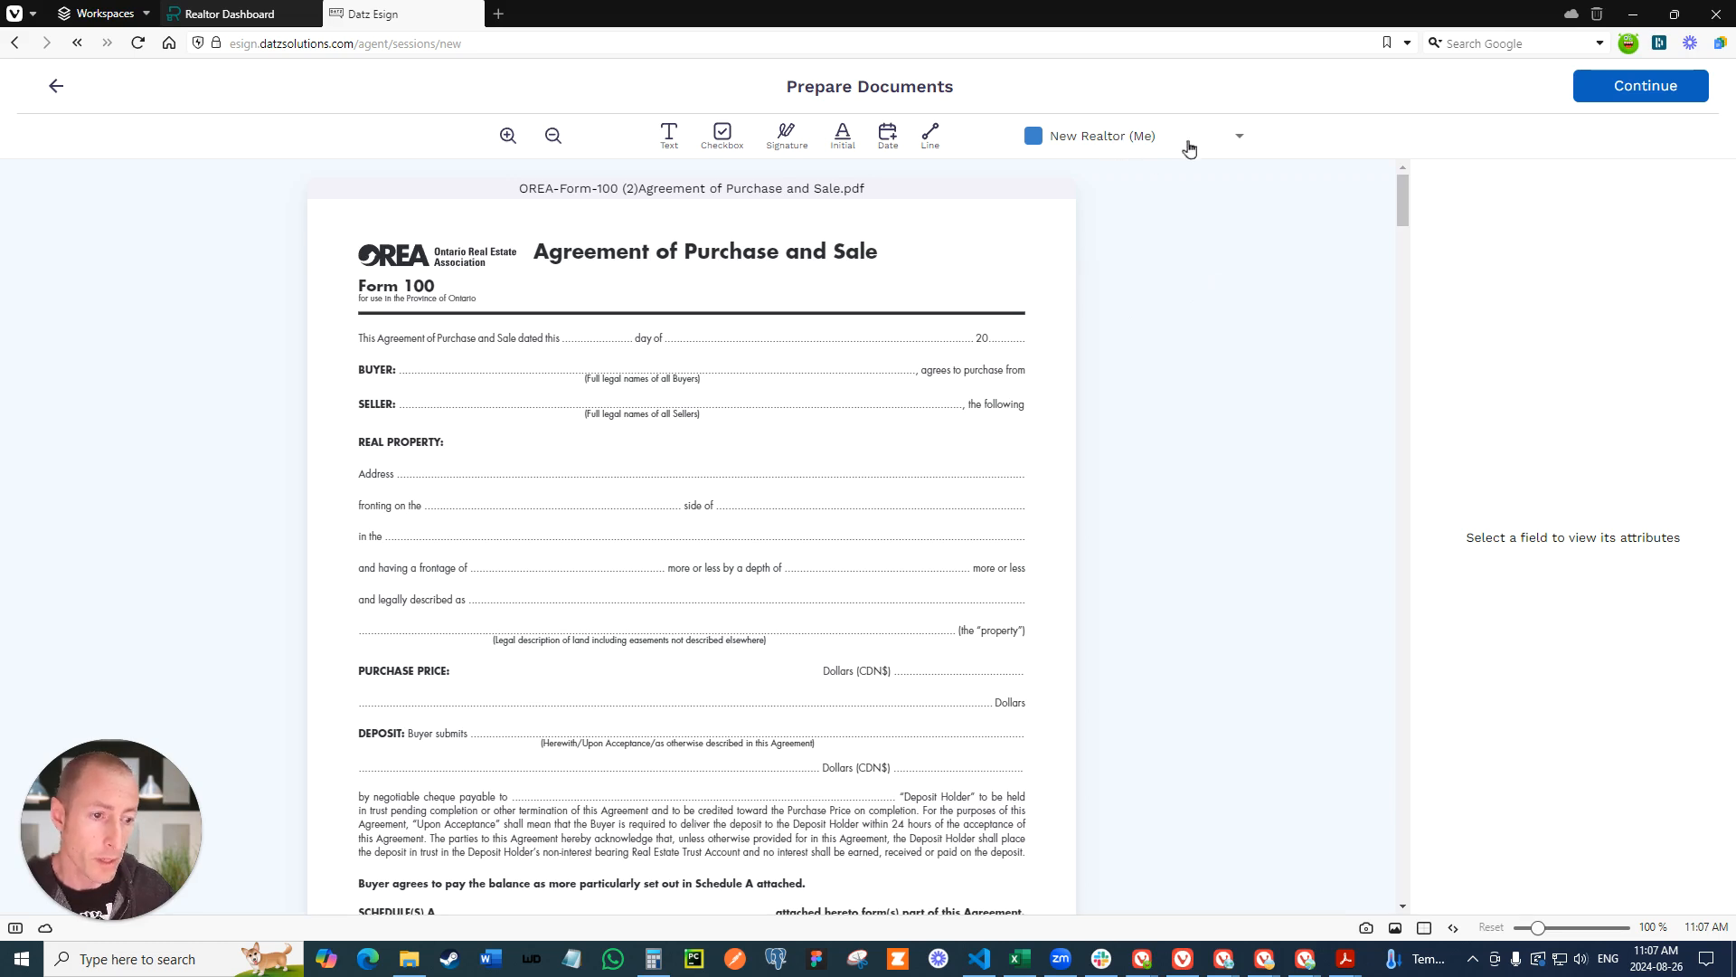
{"action": "left_click", "coordinate": [1098, 135]}
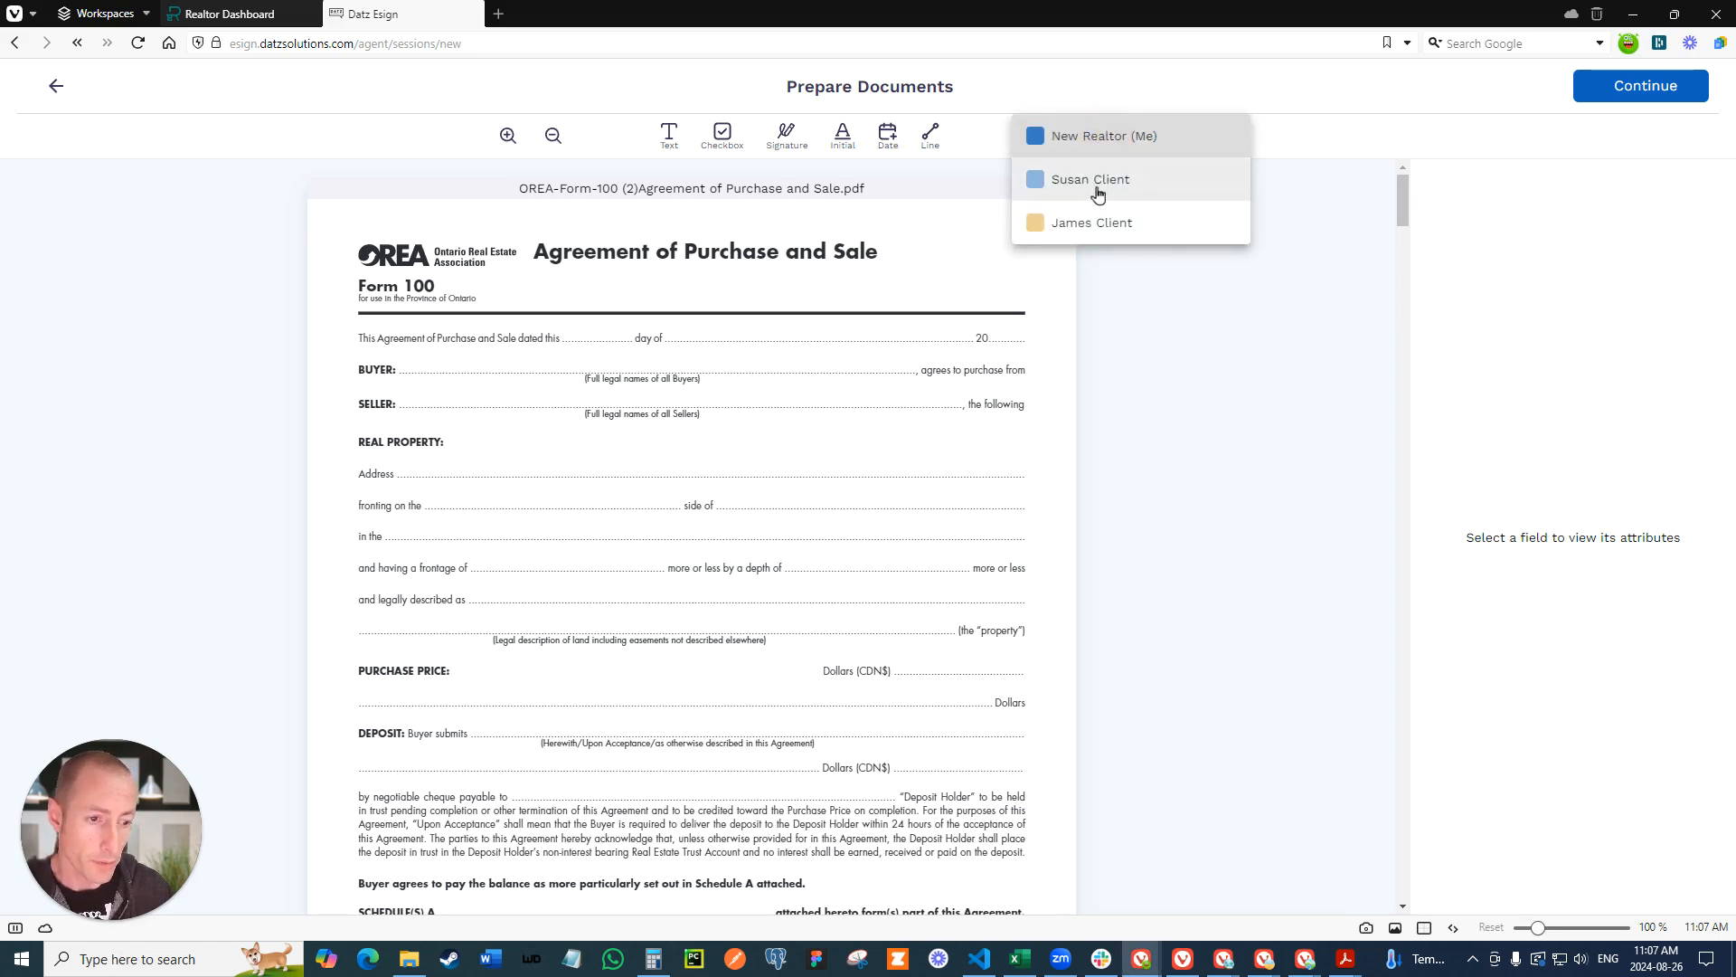
{"action": "left_click", "coordinate": [1089, 135]}
{"action": "scroll", "coordinate": [969, 213], "scroll_direction": "down", "scroll_amount": 15}
{"action": "scroll", "coordinate": [973, 222], "scroll_direction": "down", "scroll_amount": 20}
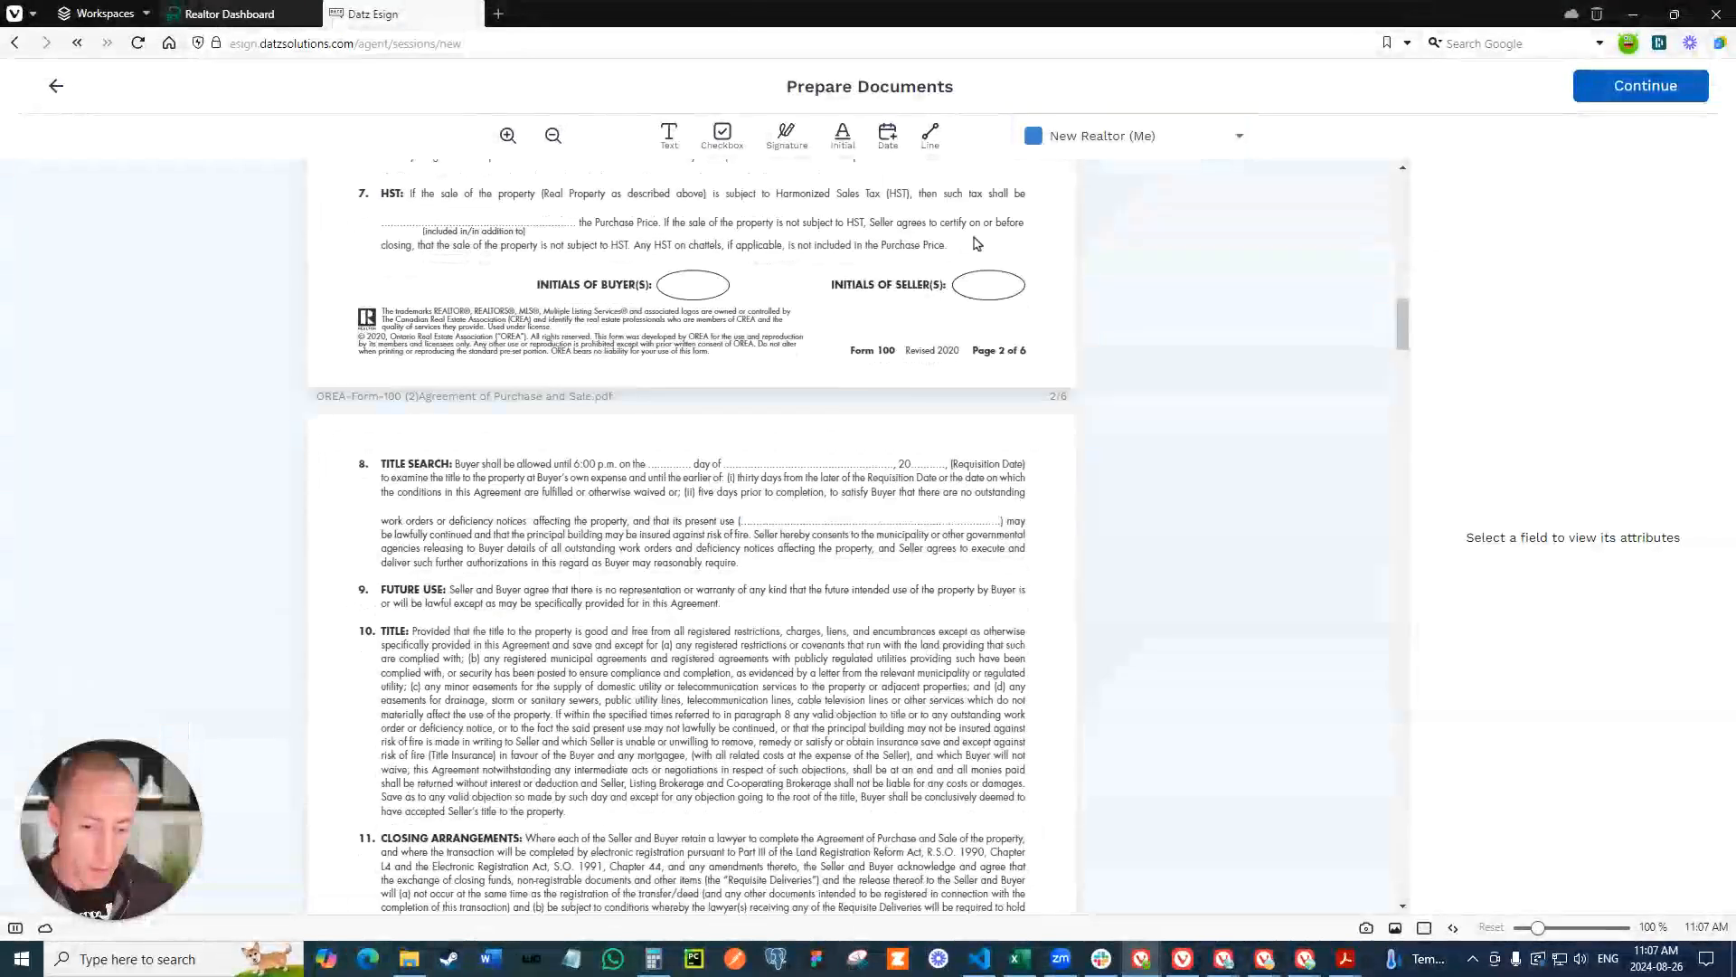
{"action": "left_click", "coordinate": [786, 136]}
{"action": "left_click", "coordinate": [378, 339]}
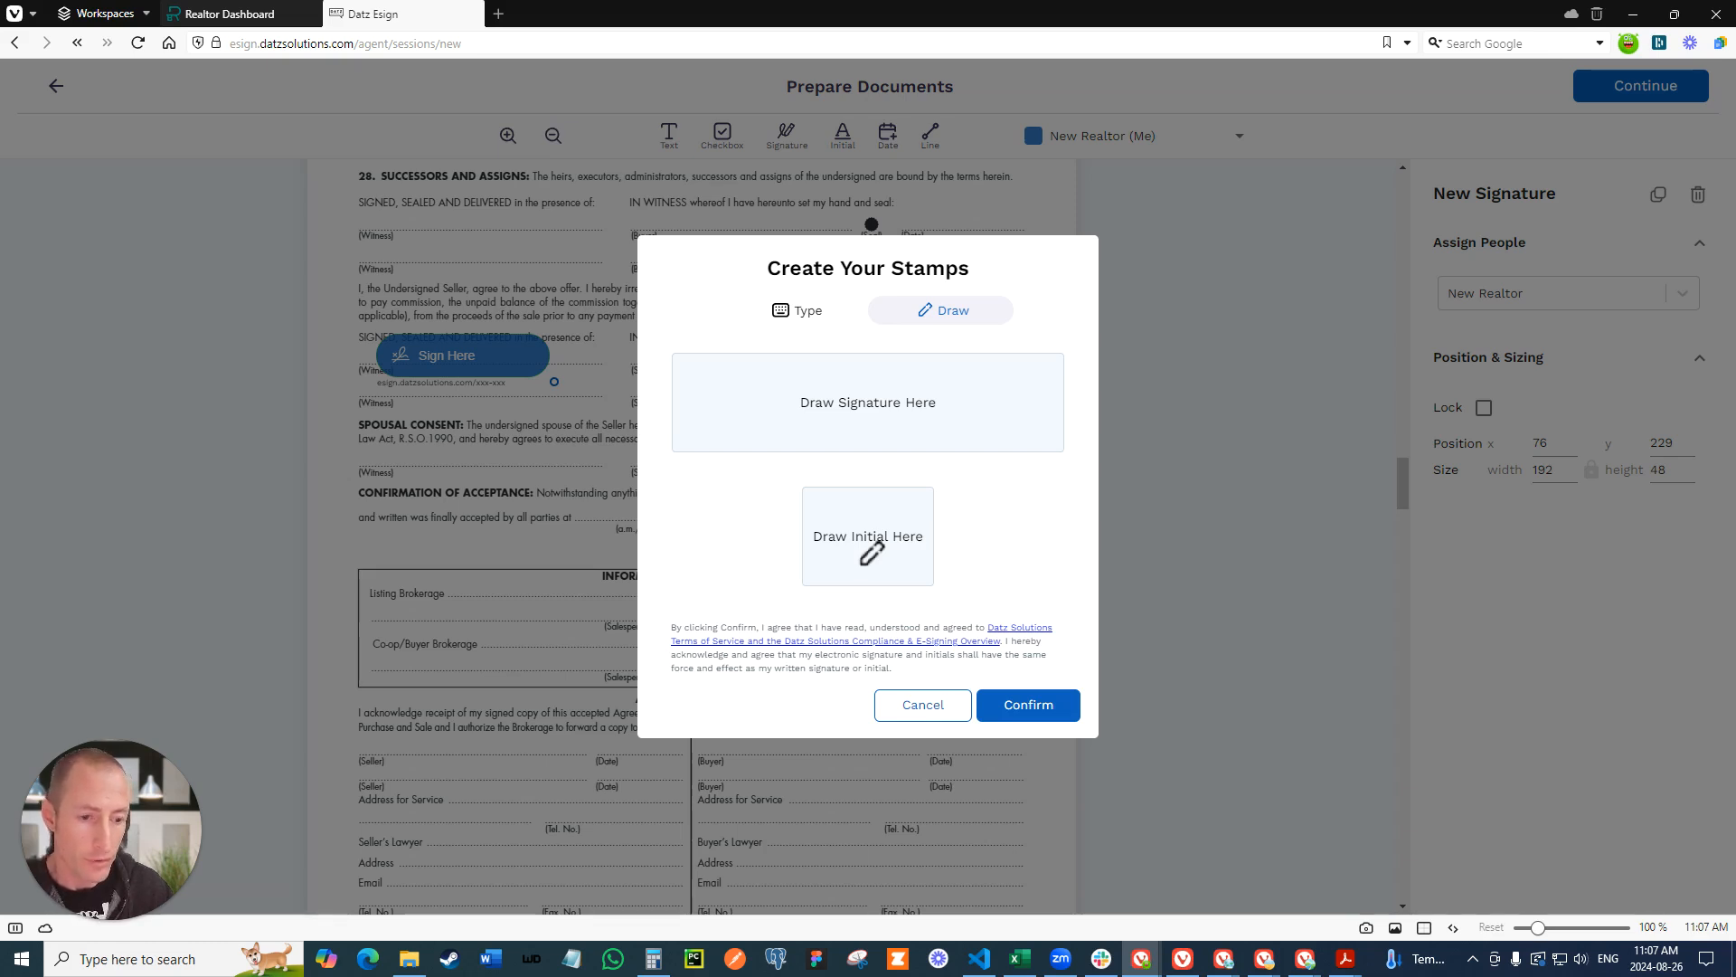
- Draw a freehand signature and freehand initials for the realtor's stamps
{"action": "mouse_move", "coordinate": [734, 395]}
{"action": "left_mouse_down"}
{"action": "mouse_move", "coordinate": [899, 377]}
{"action": "mouse_move", "coordinate": [913, 396]}
{"action": "left_mouse_up"}
{"action": "left_click_drag", "start_coordinate": [834, 548], "coordinate": [864, 541]}
{"action": "left_click_drag", "start_coordinate": [889, 521], "coordinate": [870, 553]}
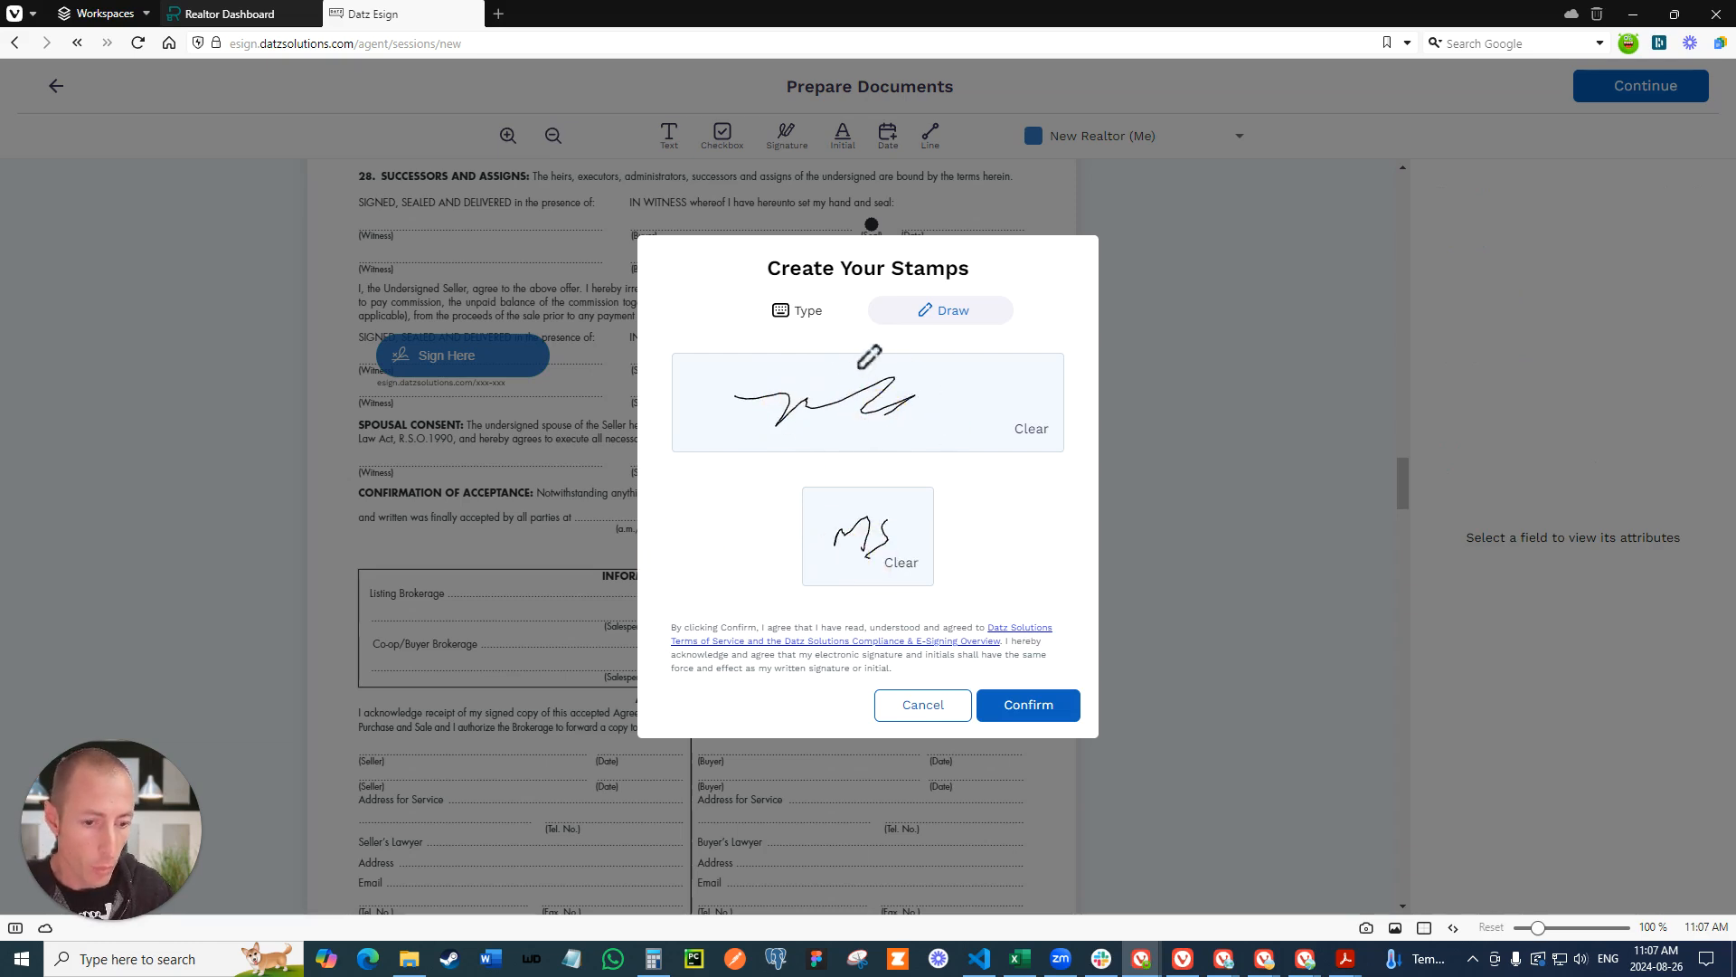
- Create the realtor's stamps from the typed name and initials NR in the slanted script style second in the lower list
{"action": "left_click", "coordinate": [791, 312]}
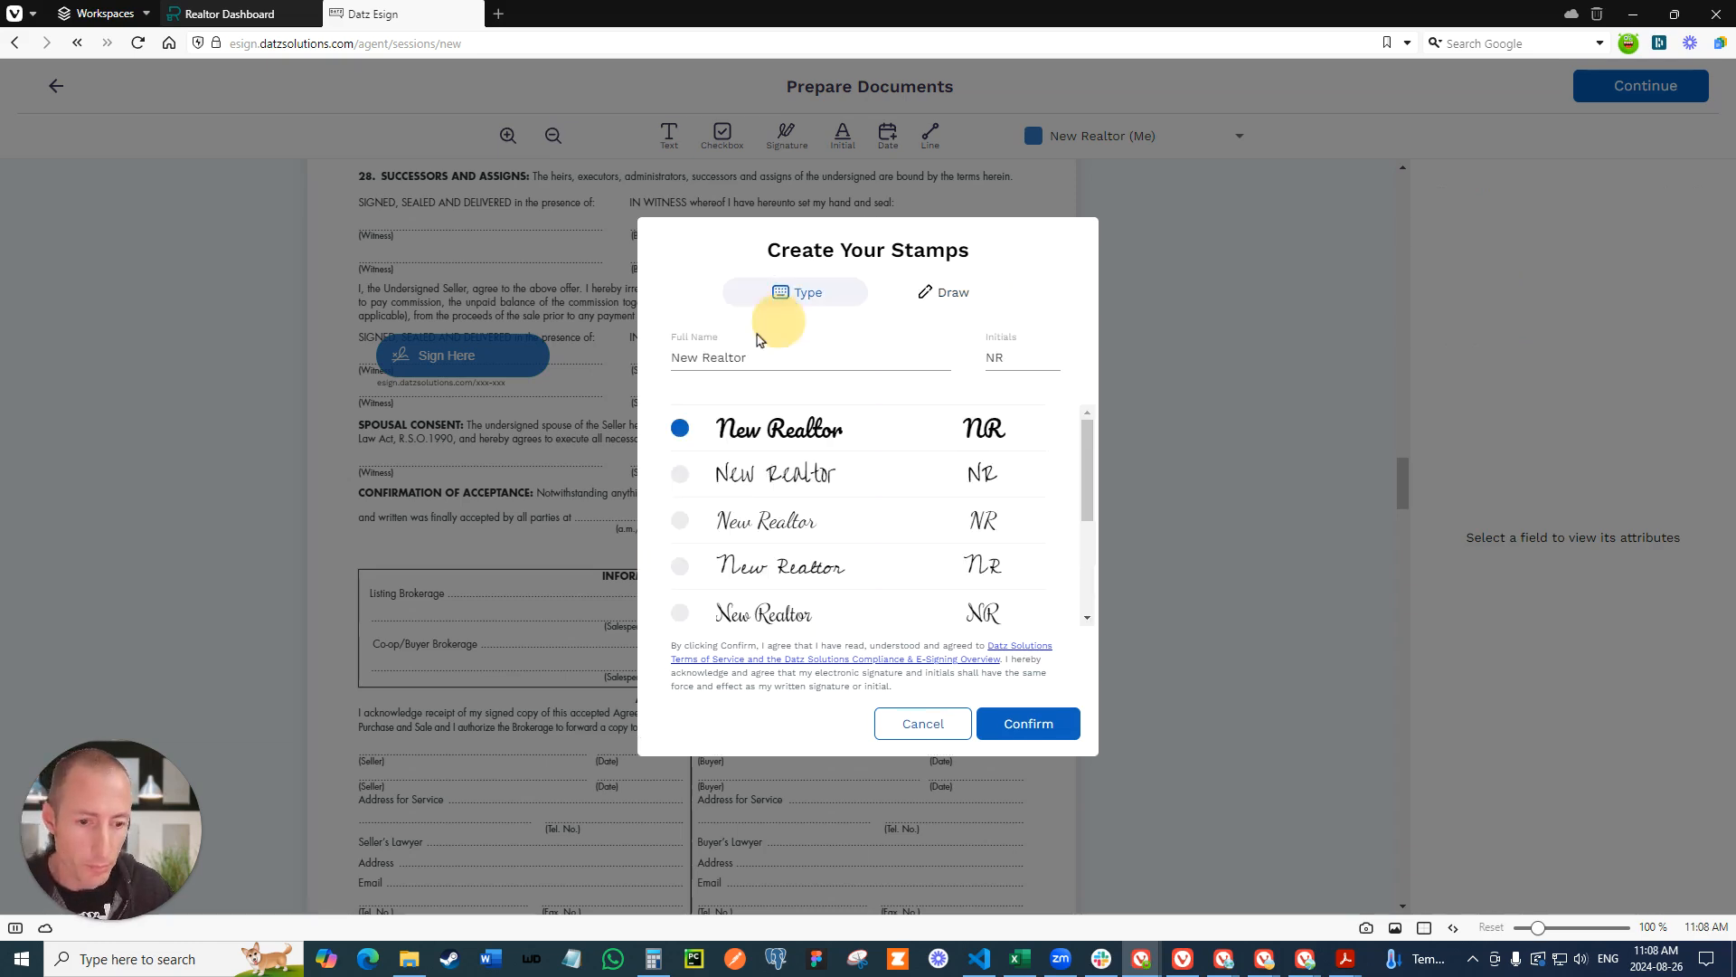
{"action": "scroll", "coordinate": [800, 471], "scroll_direction": "down", "scroll_amount": 2}
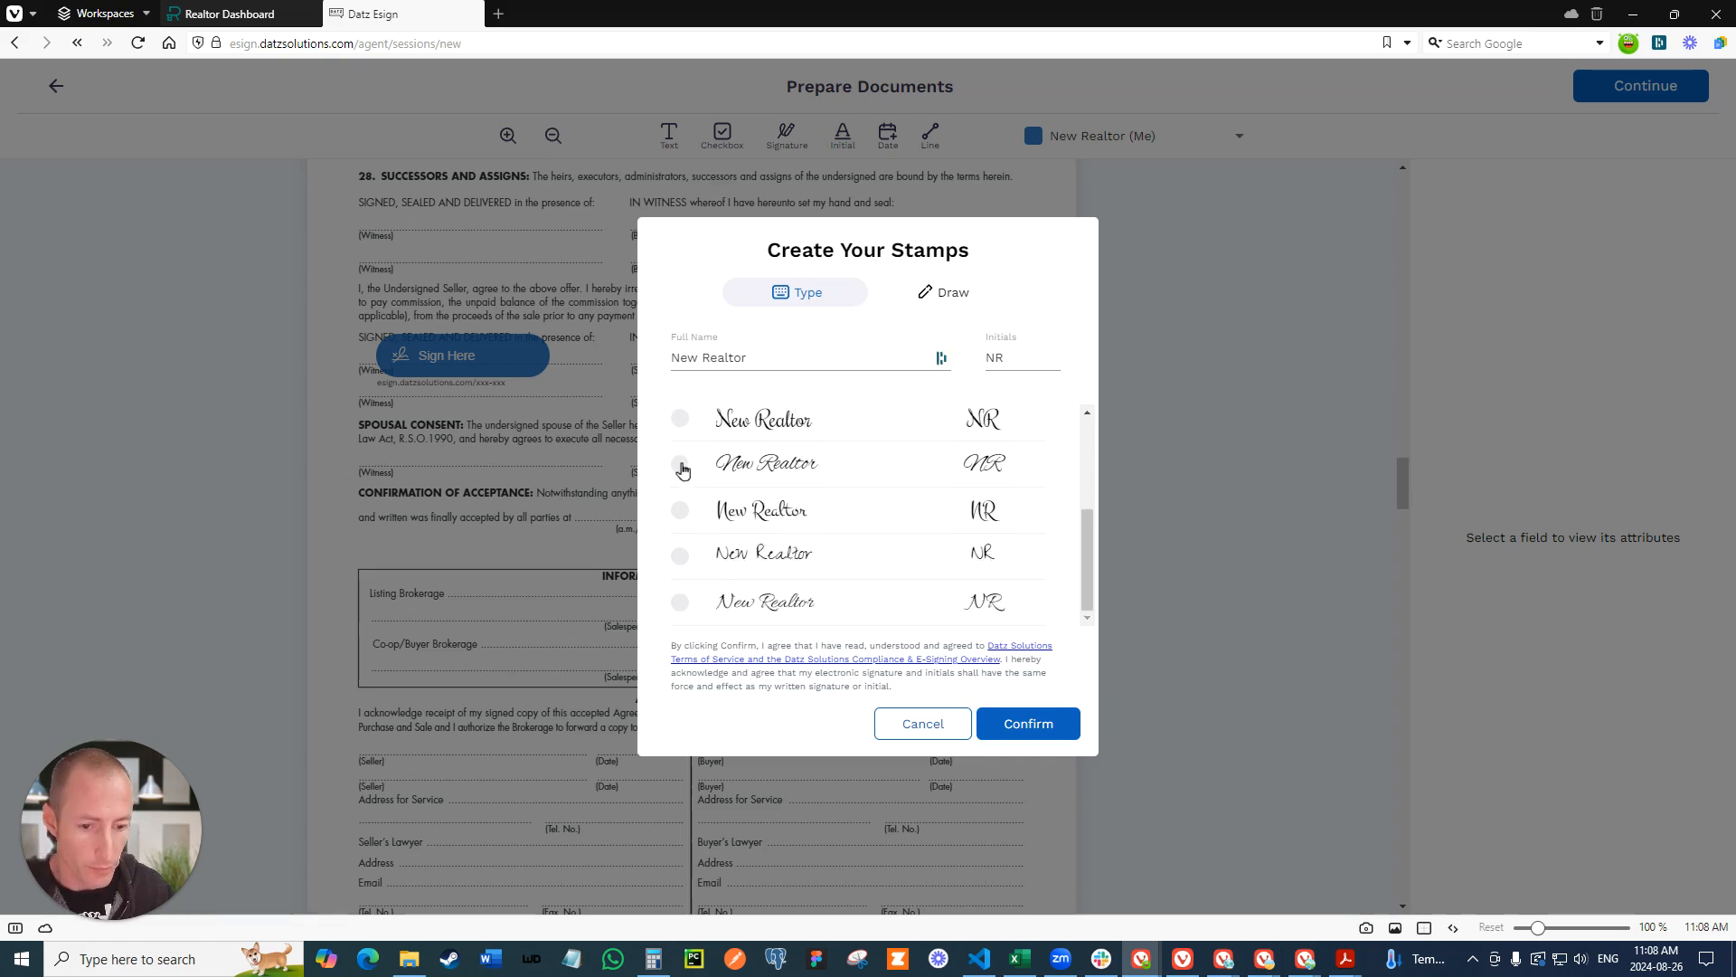
{"action": "left_click", "coordinate": [680, 464]}
{"action": "left_click", "coordinate": [1011, 360]}
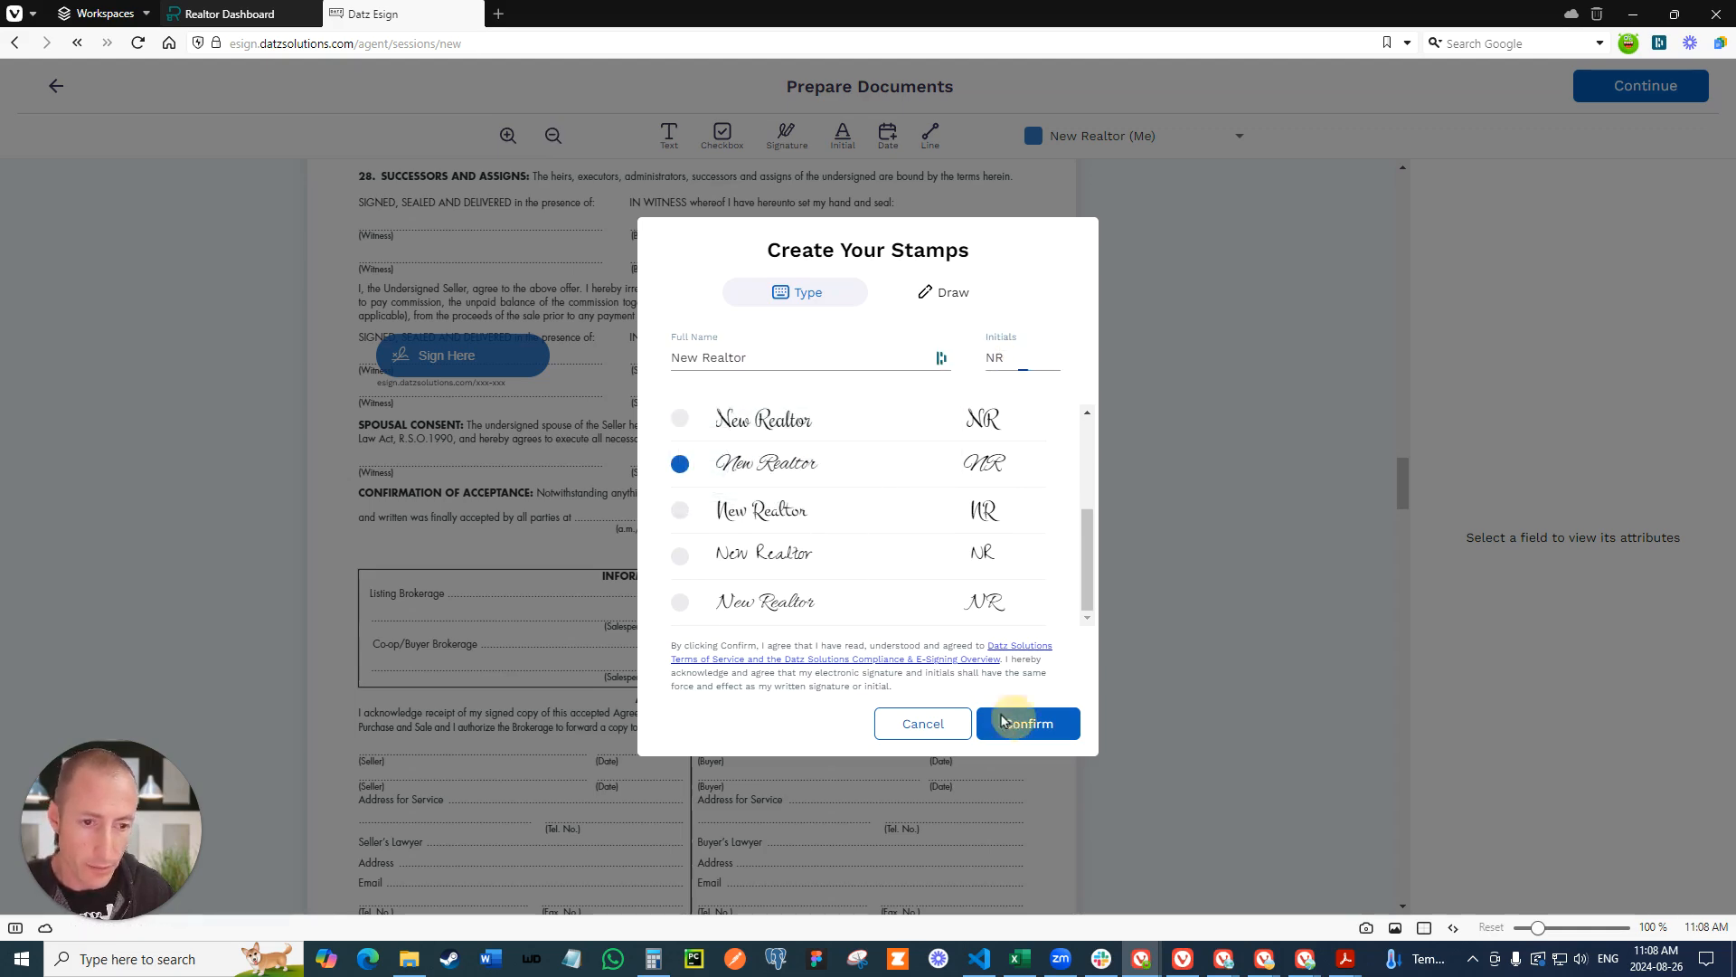
{"action": "left_click", "coordinate": [1020, 728]}
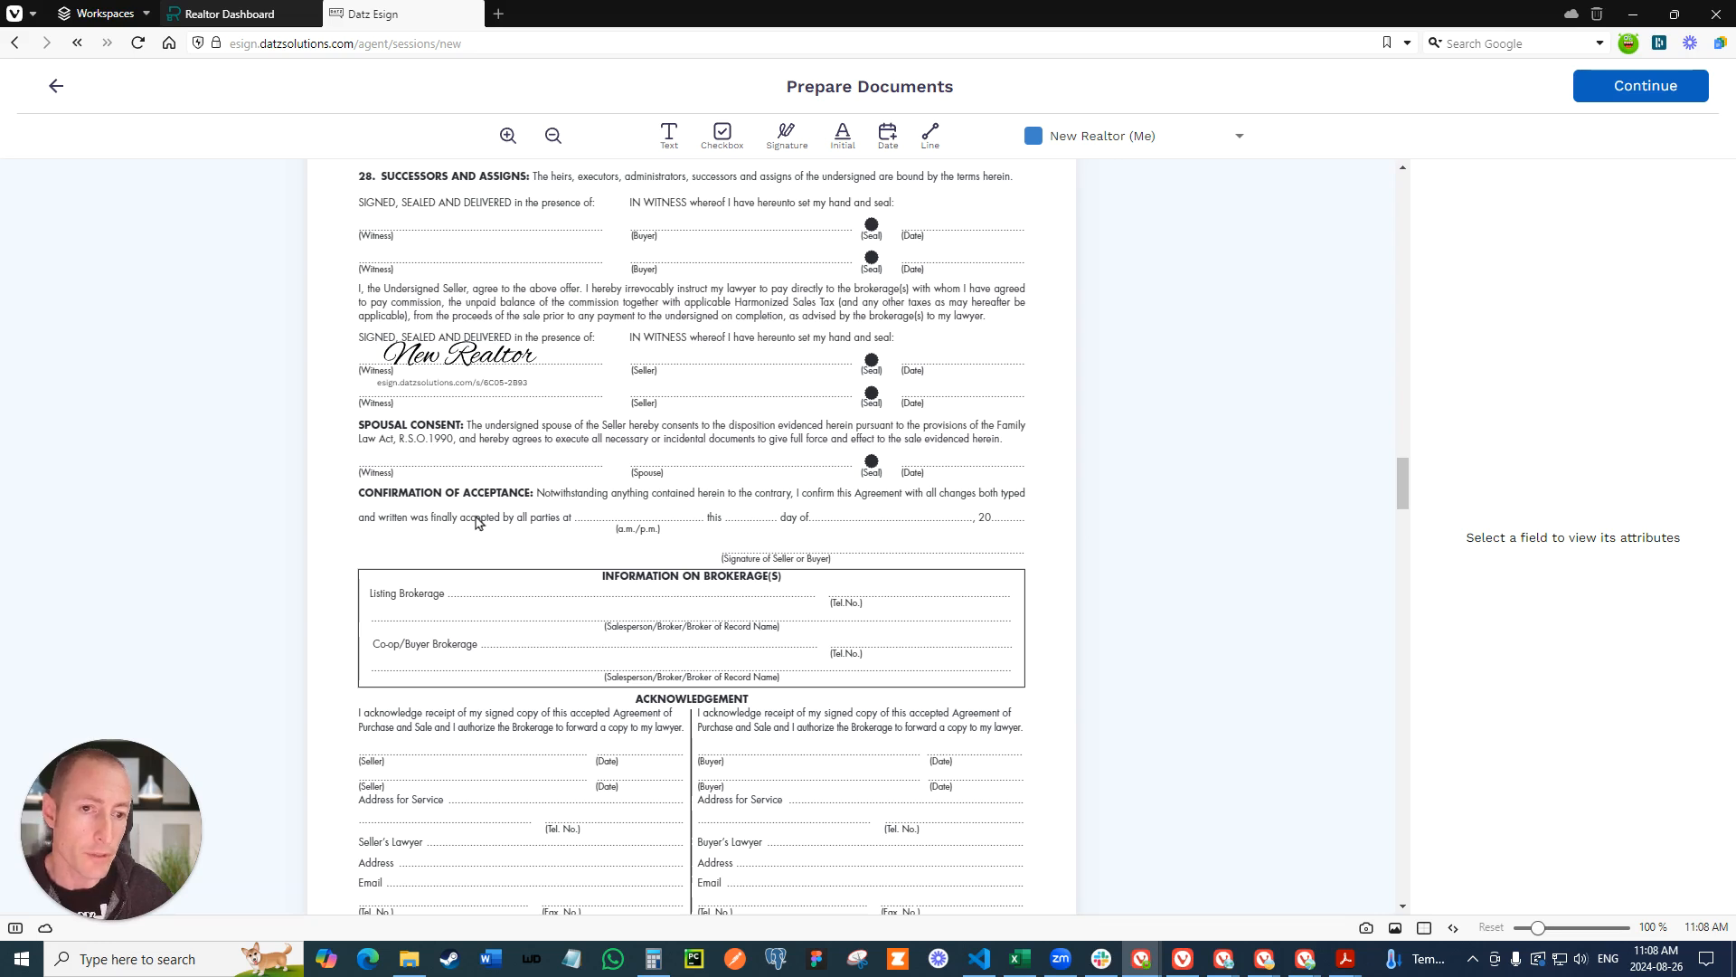
- Place the realtor's initials beside the placed signature and a signature field for the first client on the buyer section's witness line
{"action": "scroll", "coordinate": [477, 522], "scroll_direction": "up", "scroll_amount": 2}
{"action": "left_click_drag", "start_coordinate": [842, 136], "coordinate": [594, 567]}
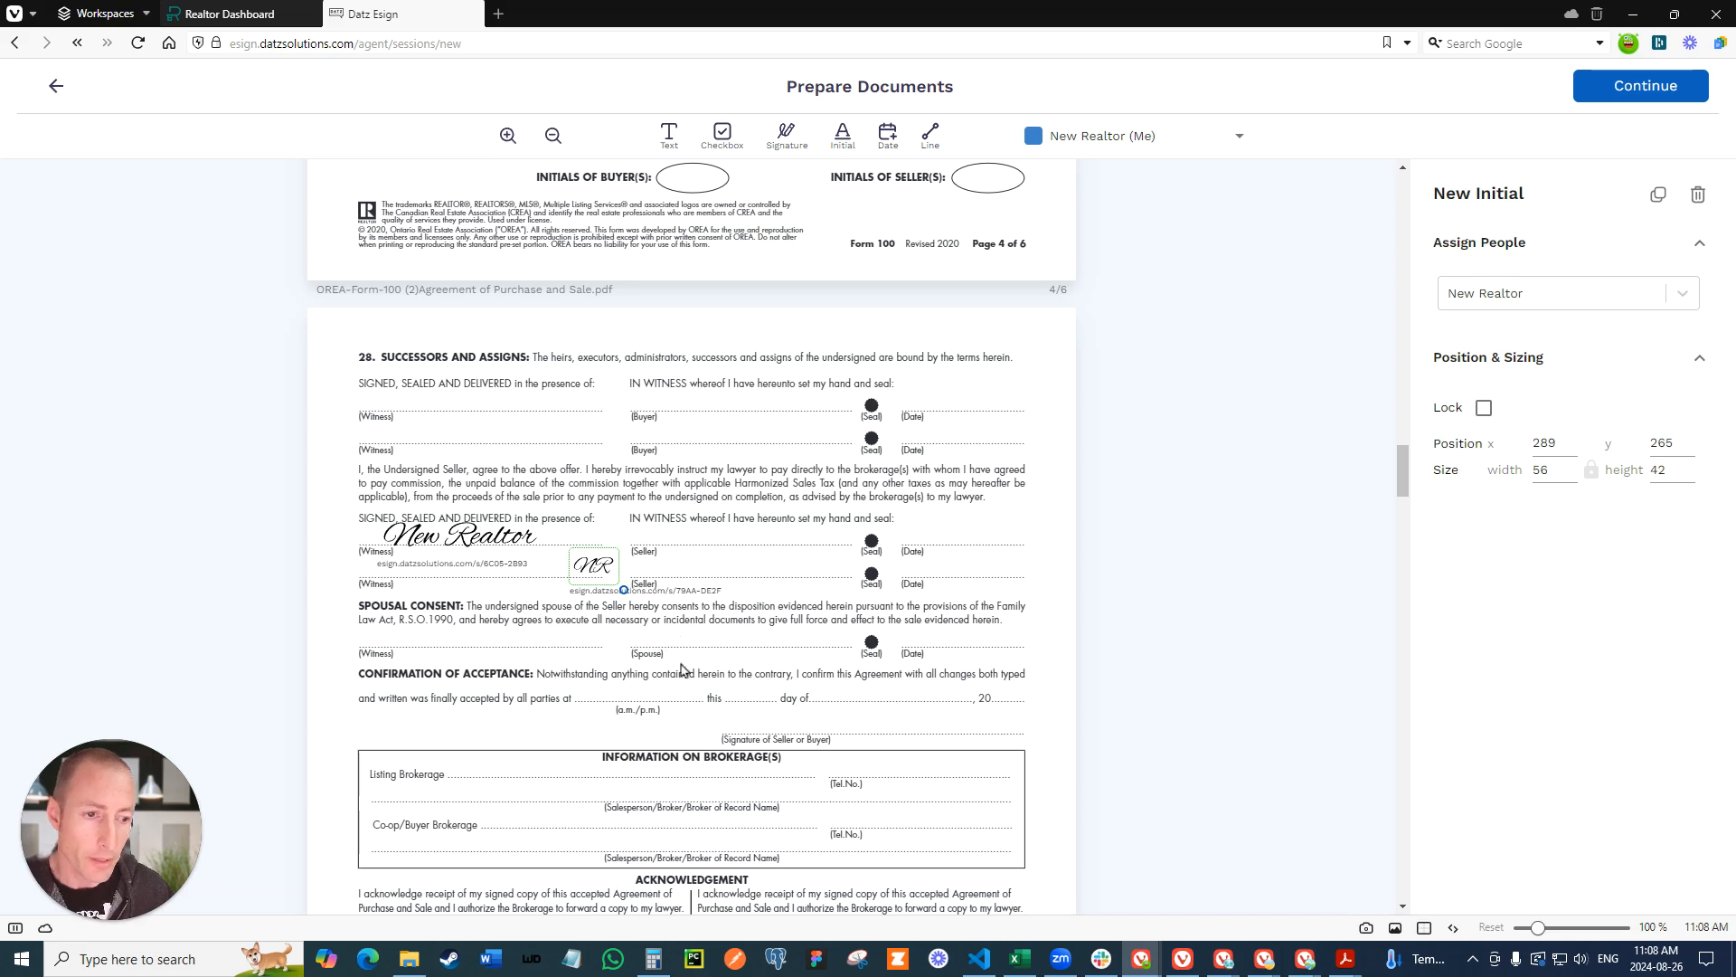
{"action": "scroll", "coordinate": [1058, 210], "scroll_direction": "up", "scroll_amount": 2}
{"action": "left_click", "coordinate": [1082, 137]}
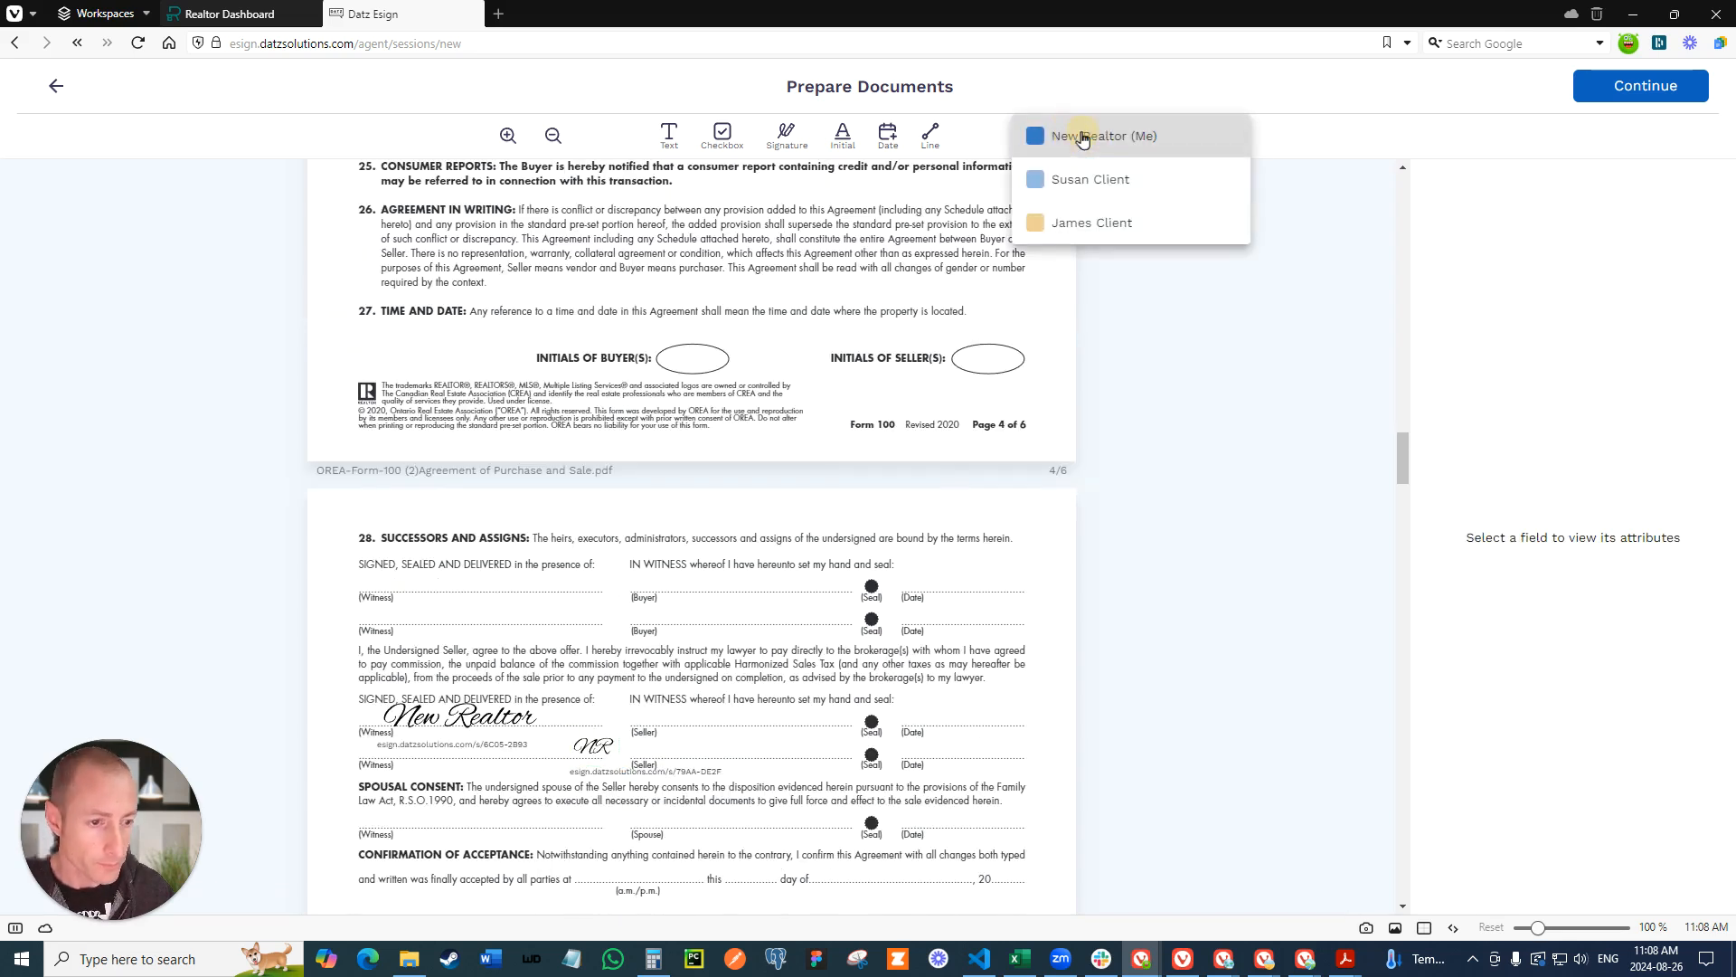
{"action": "left_click", "coordinate": [1091, 179]}
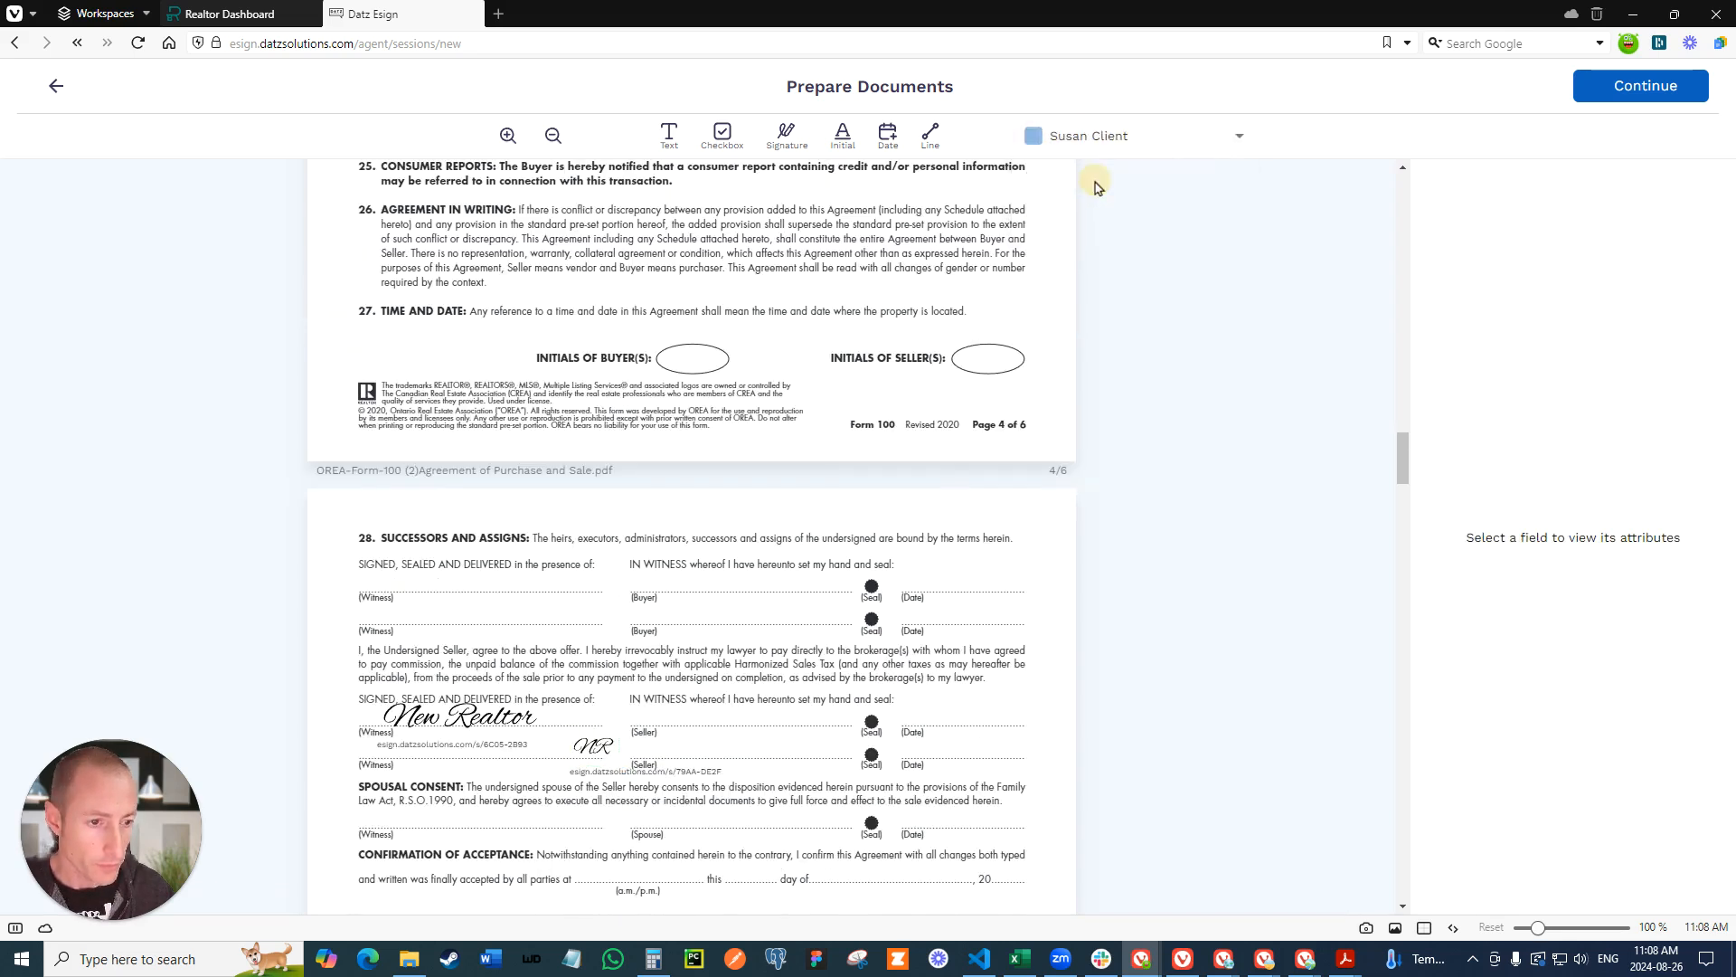
{"action": "left_click", "coordinate": [787, 136]}
{"action": "left_click", "coordinate": [435, 575]}
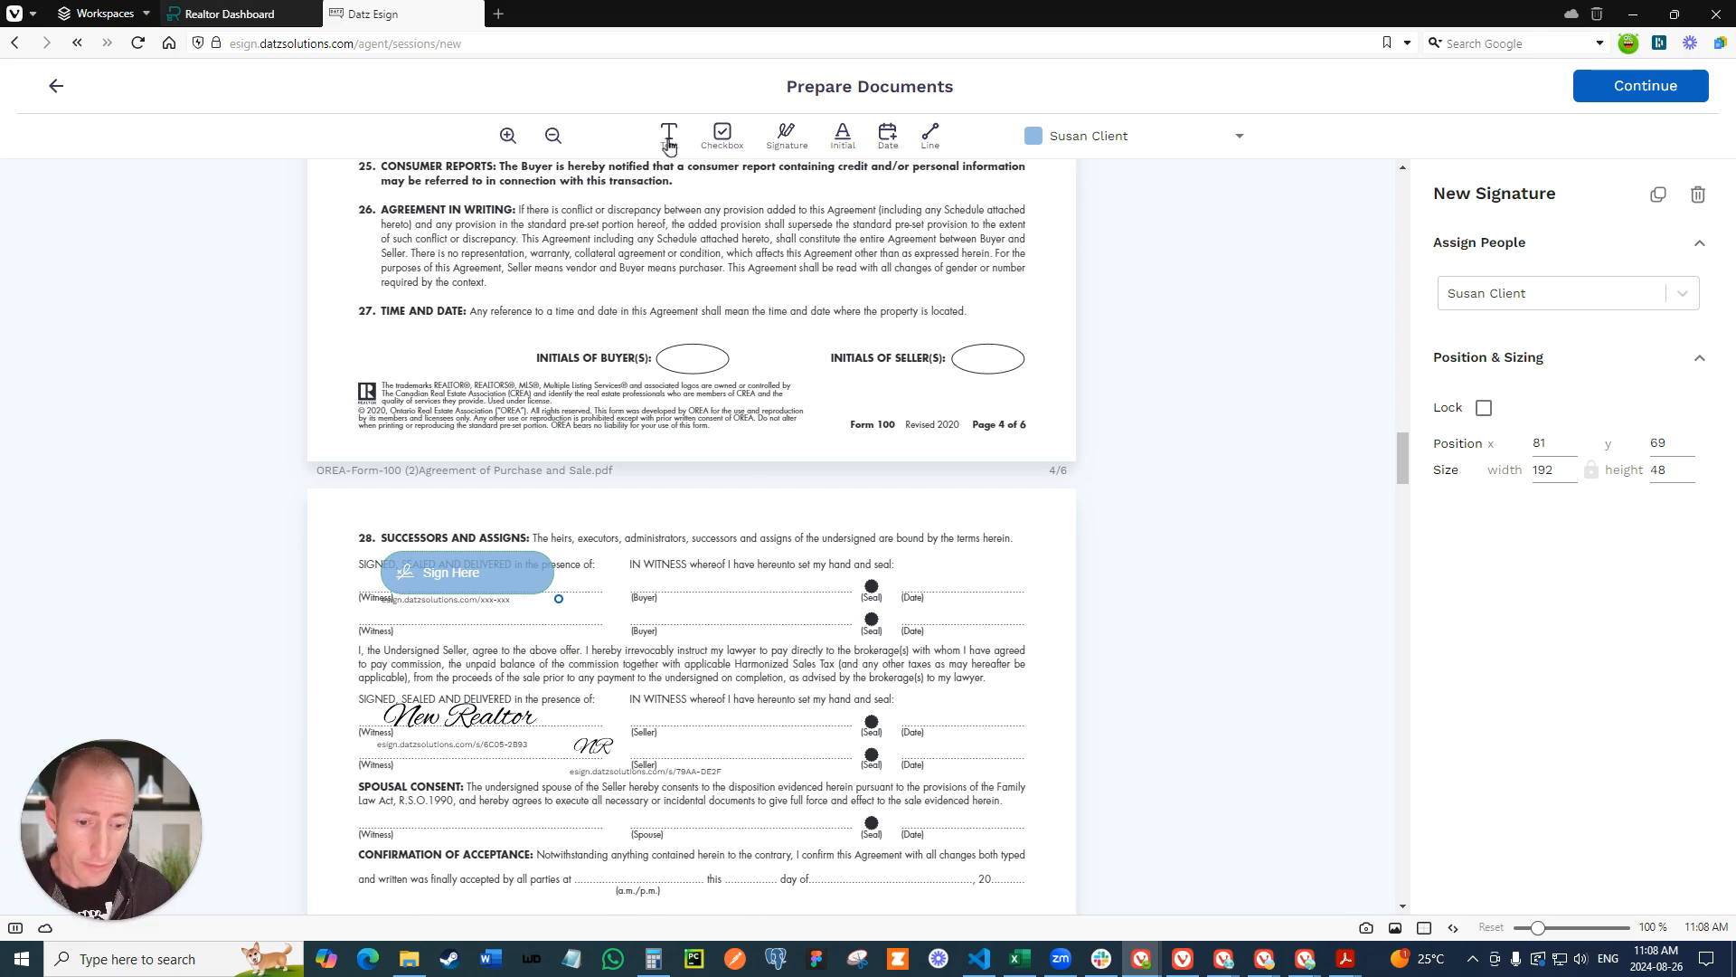
- Place a text field assigned to the realtor on the first page's "day of" line and enter August
{"action": "left_click", "coordinate": [1104, 137]}
{"action": "left_click", "coordinate": [1085, 85]}
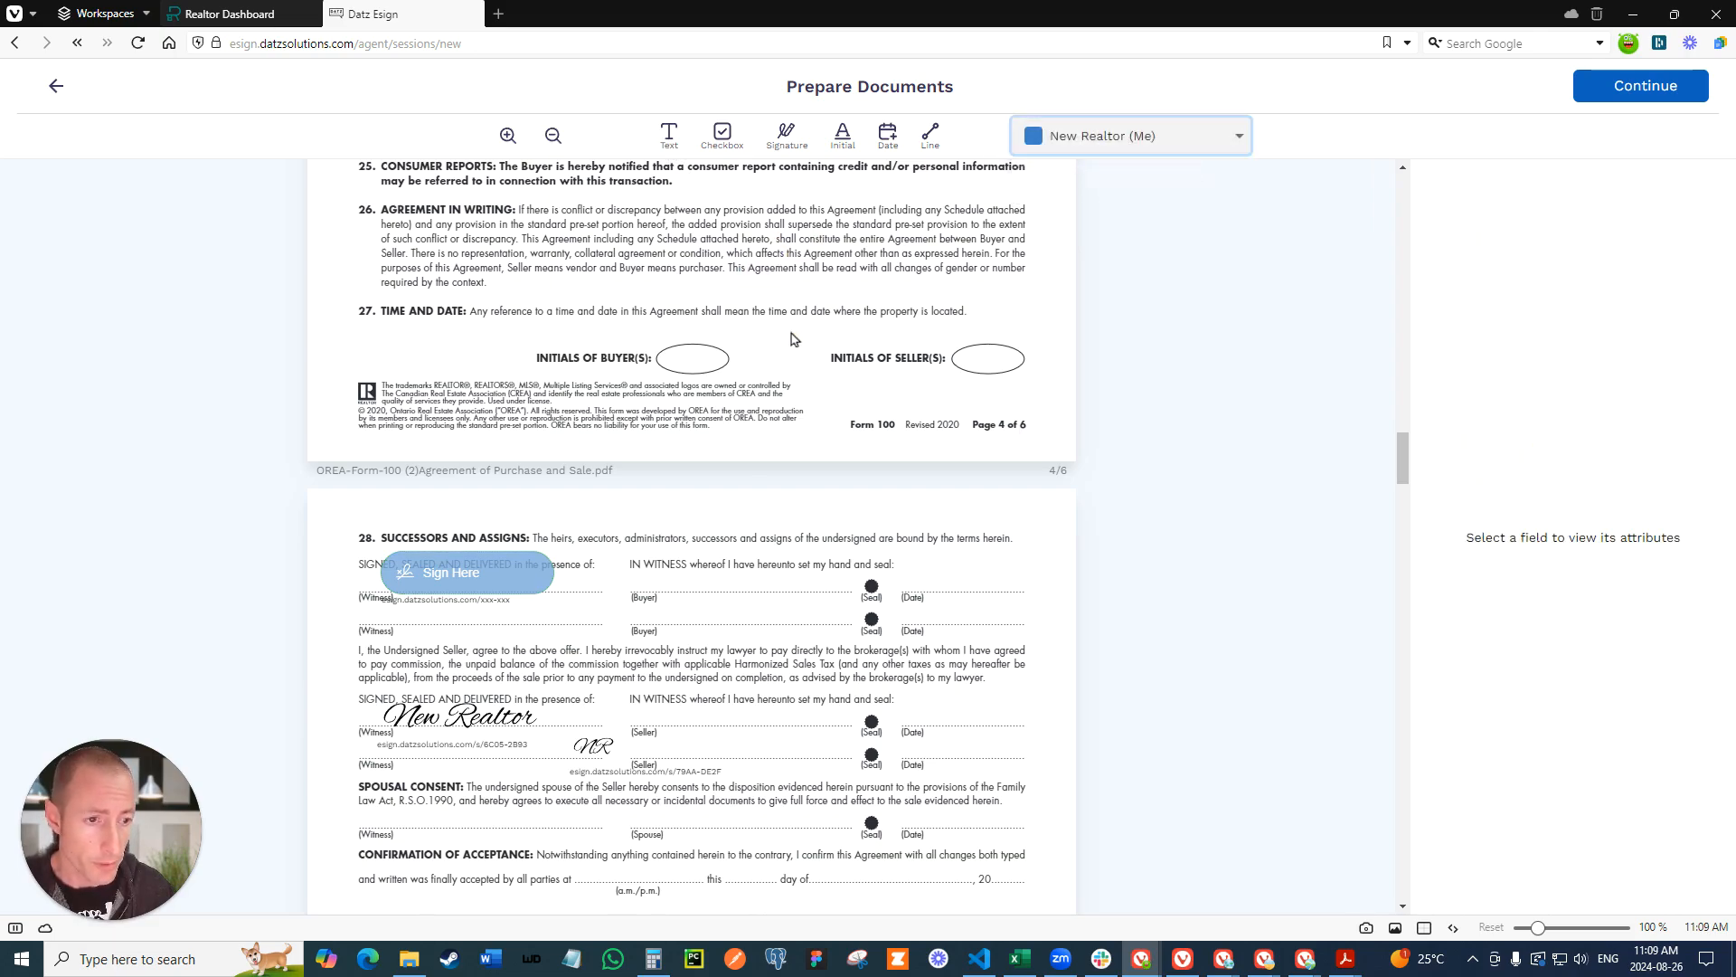
{"action": "scroll", "coordinate": [777, 317], "scroll_direction": "up", "scroll_amount": 15}
{"action": "scroll", "coordinate": [798, 351], "scroll_direction": "up", "scroll_amount": 20}
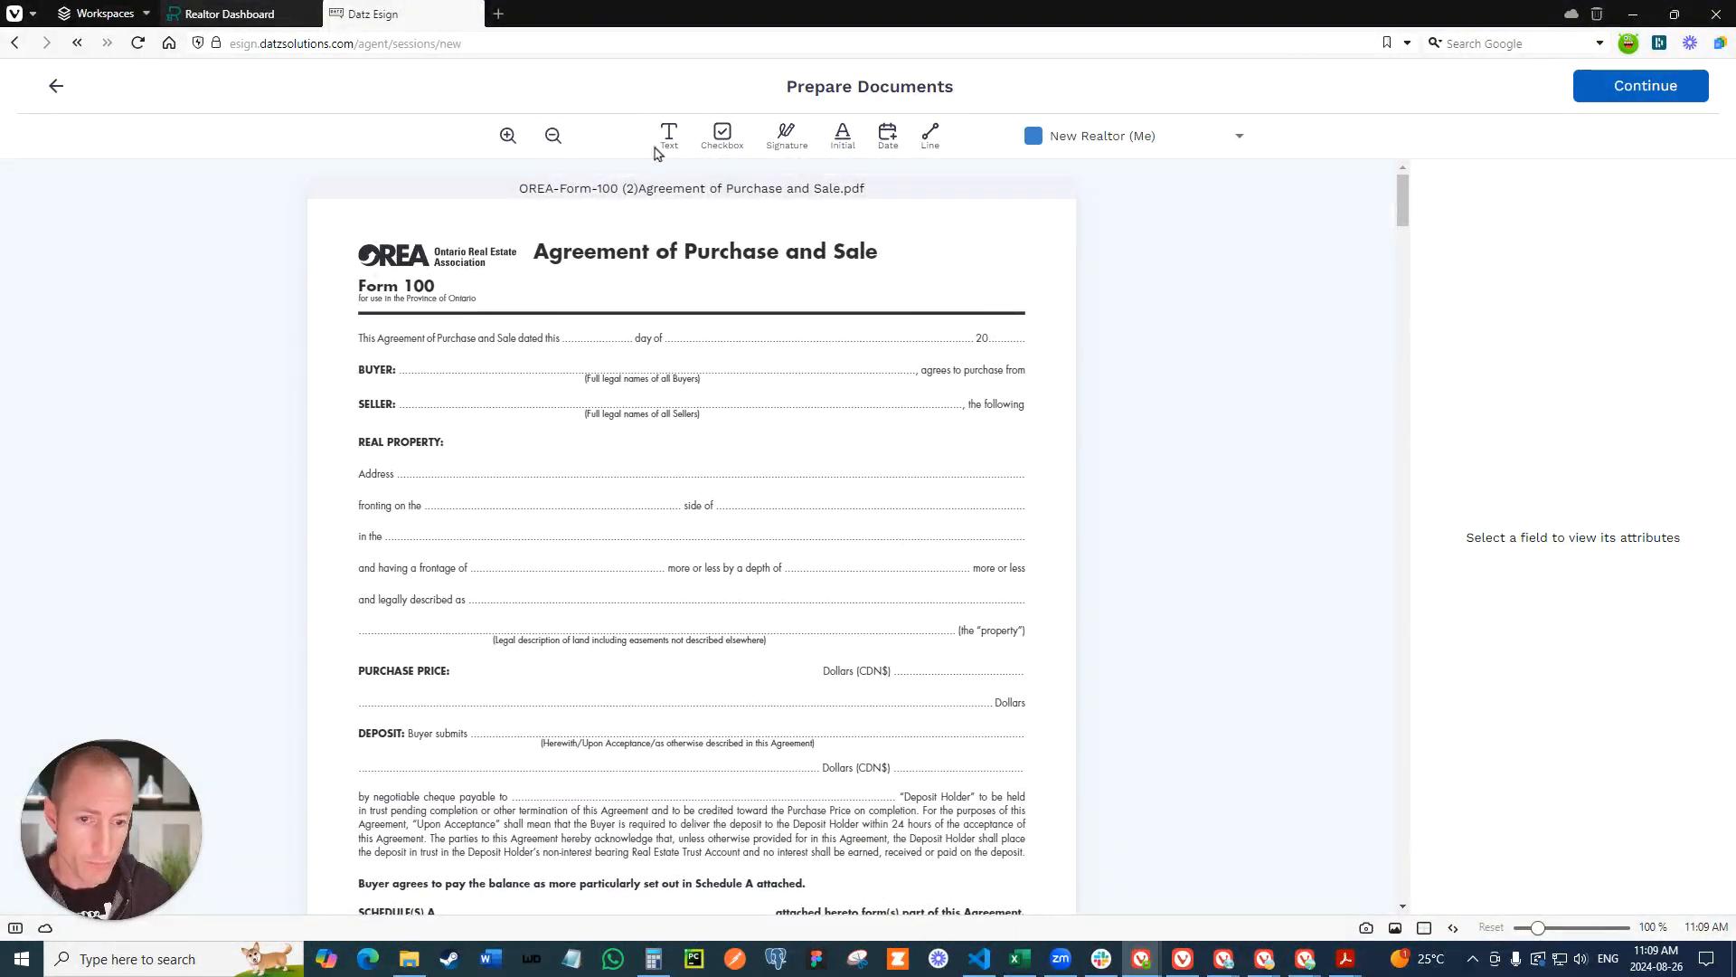
{"action": "left_click_drag", "start_coordinate": [669, 138], "coordinate": [710, 331]}
{"action": "left_click", "coordinate": [678, 330]}
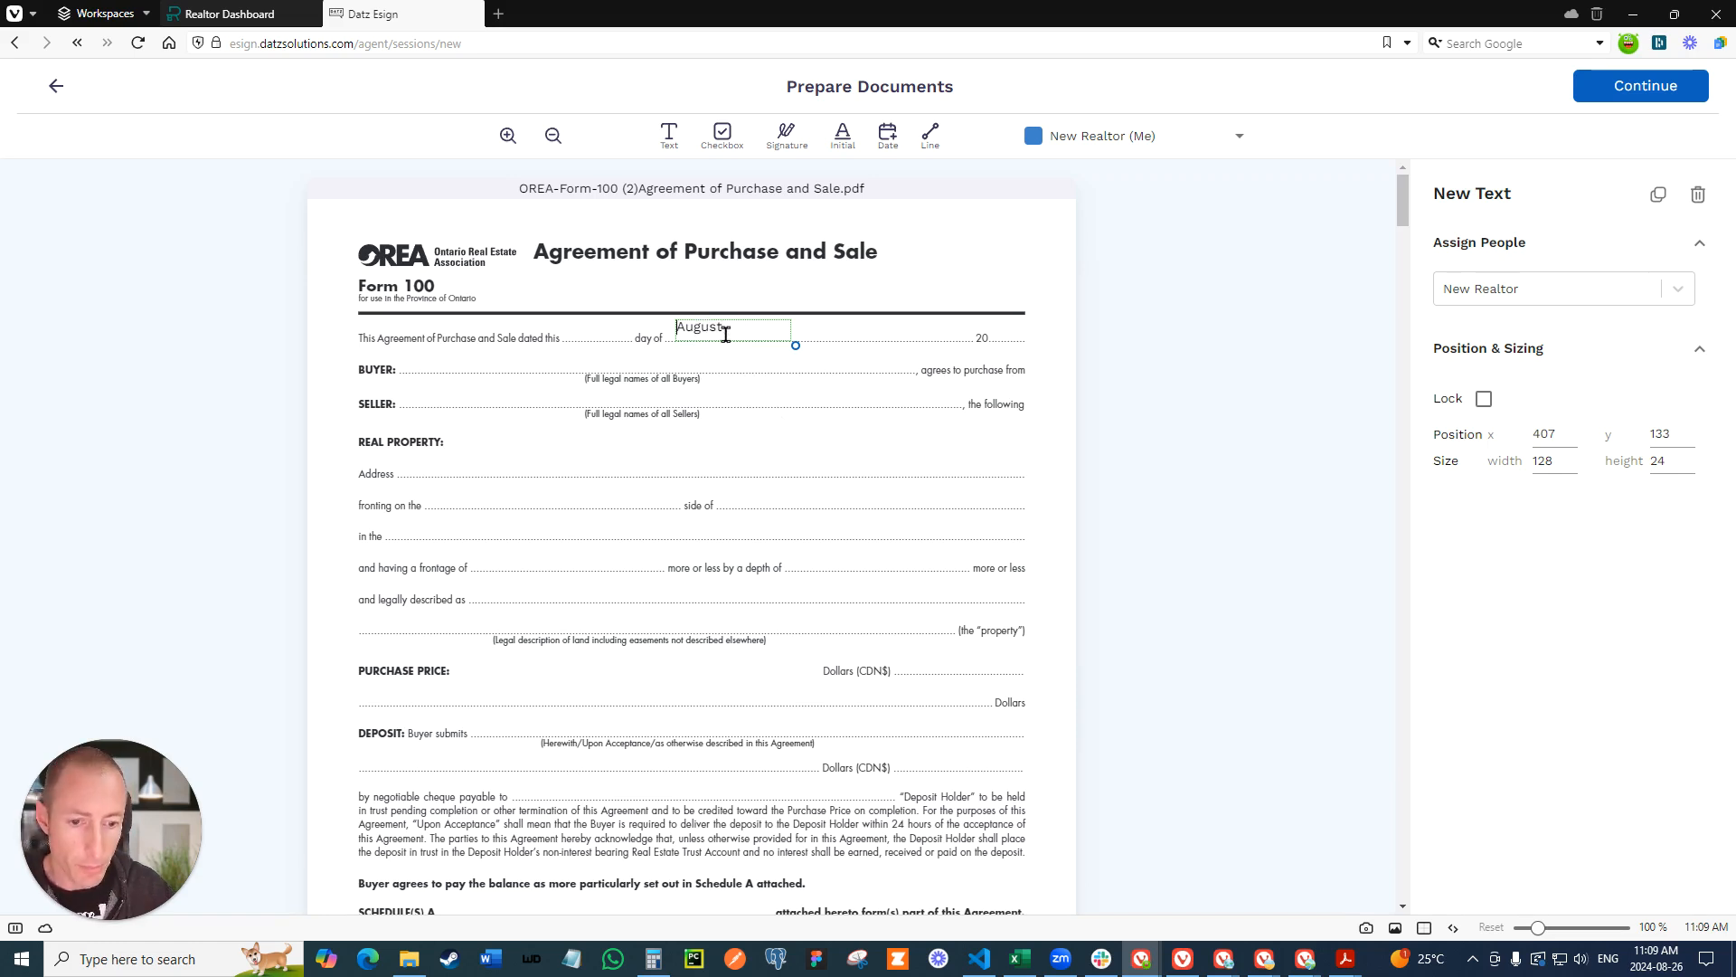
- Align the August text field to the dotted line at x 410, y 140 and shrink it to about 68 by 23
{"action": "left_click_drag", "start_coordinate": [721, 323], "coordinate": [729, 328]}
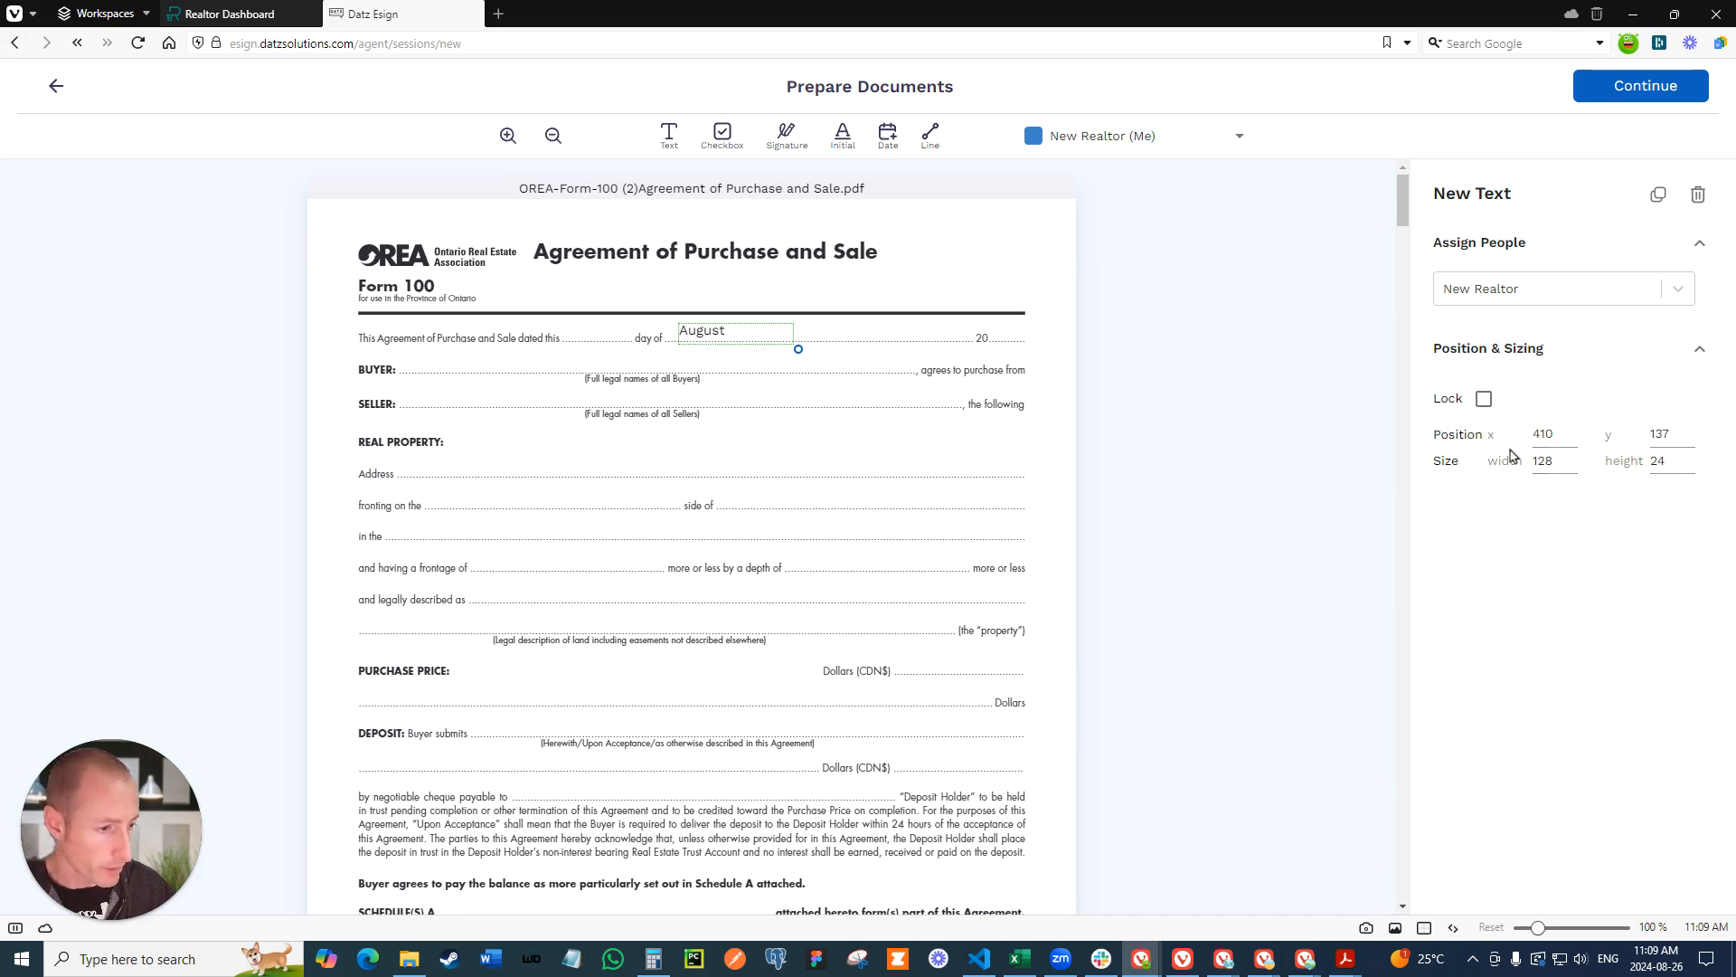
{"action": "left_click", "coordinate": [1689, 431]}
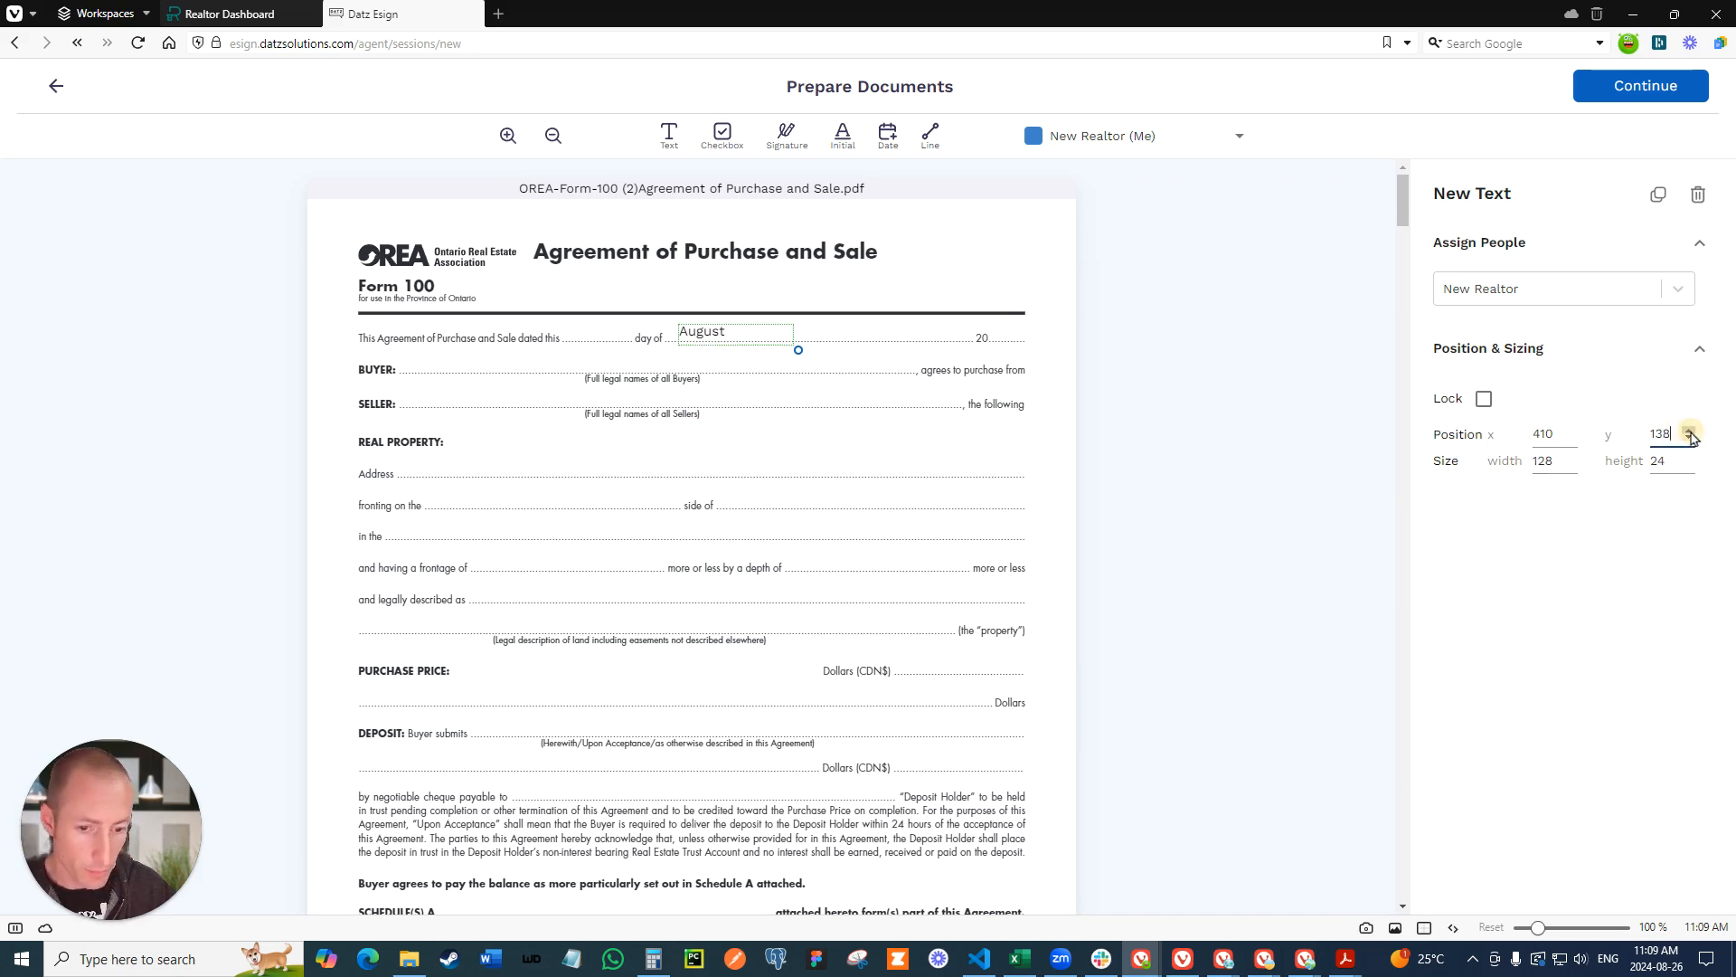
{"action": "left_click", "coordinate": [1689, 431]}
{"action": "left_click", "coordinate": [1689, 432]}
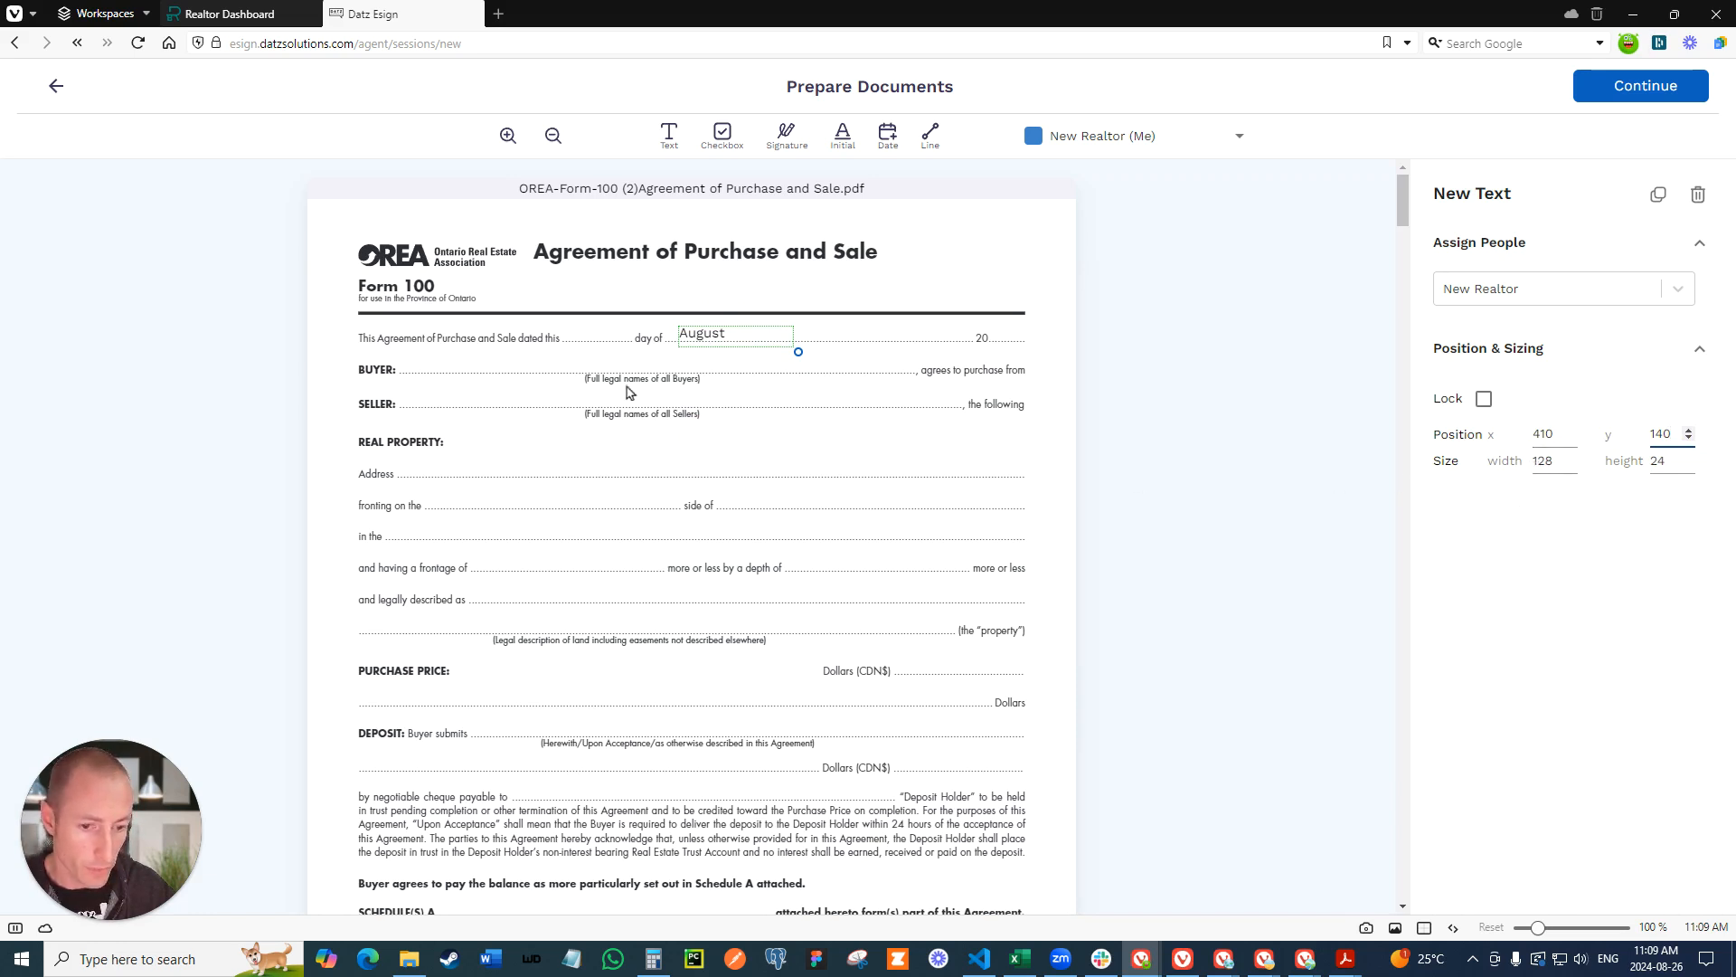
{"action": "left_click_drag", "start_coordinate": [798, 352], "coordinate": [746, 353]}
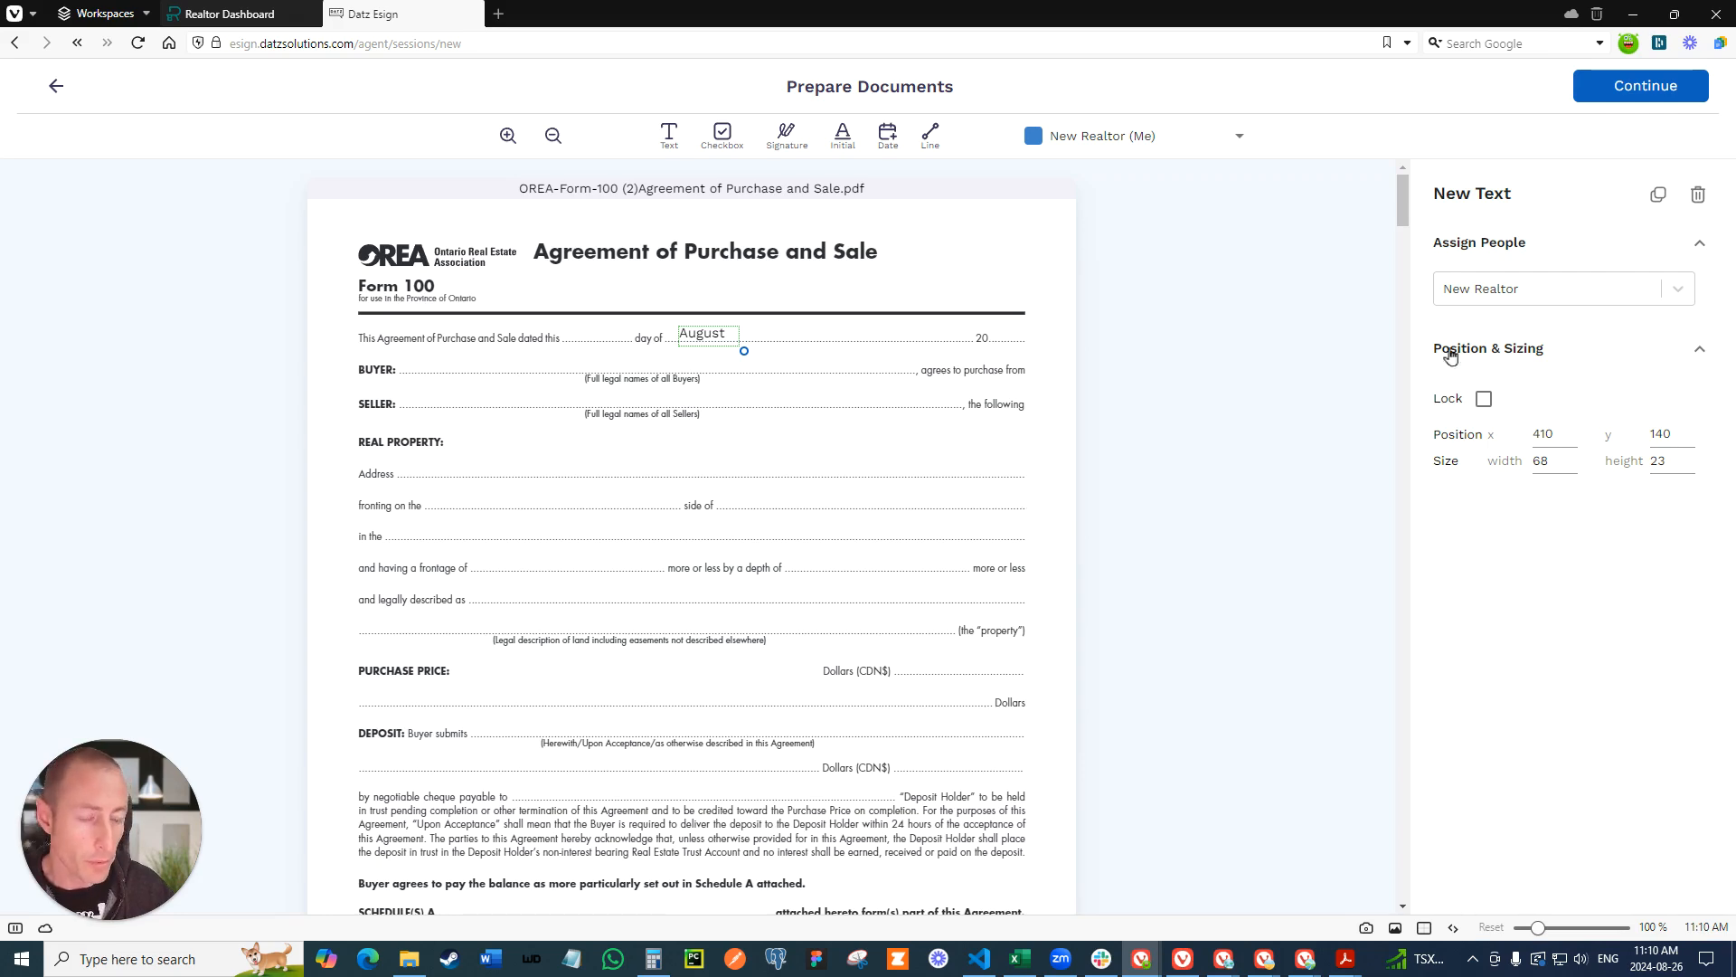
- Duplicate the August text field and move the copy to the start of the BUYER line
{"action": "left_click", "coordinate": [1659, 196]}
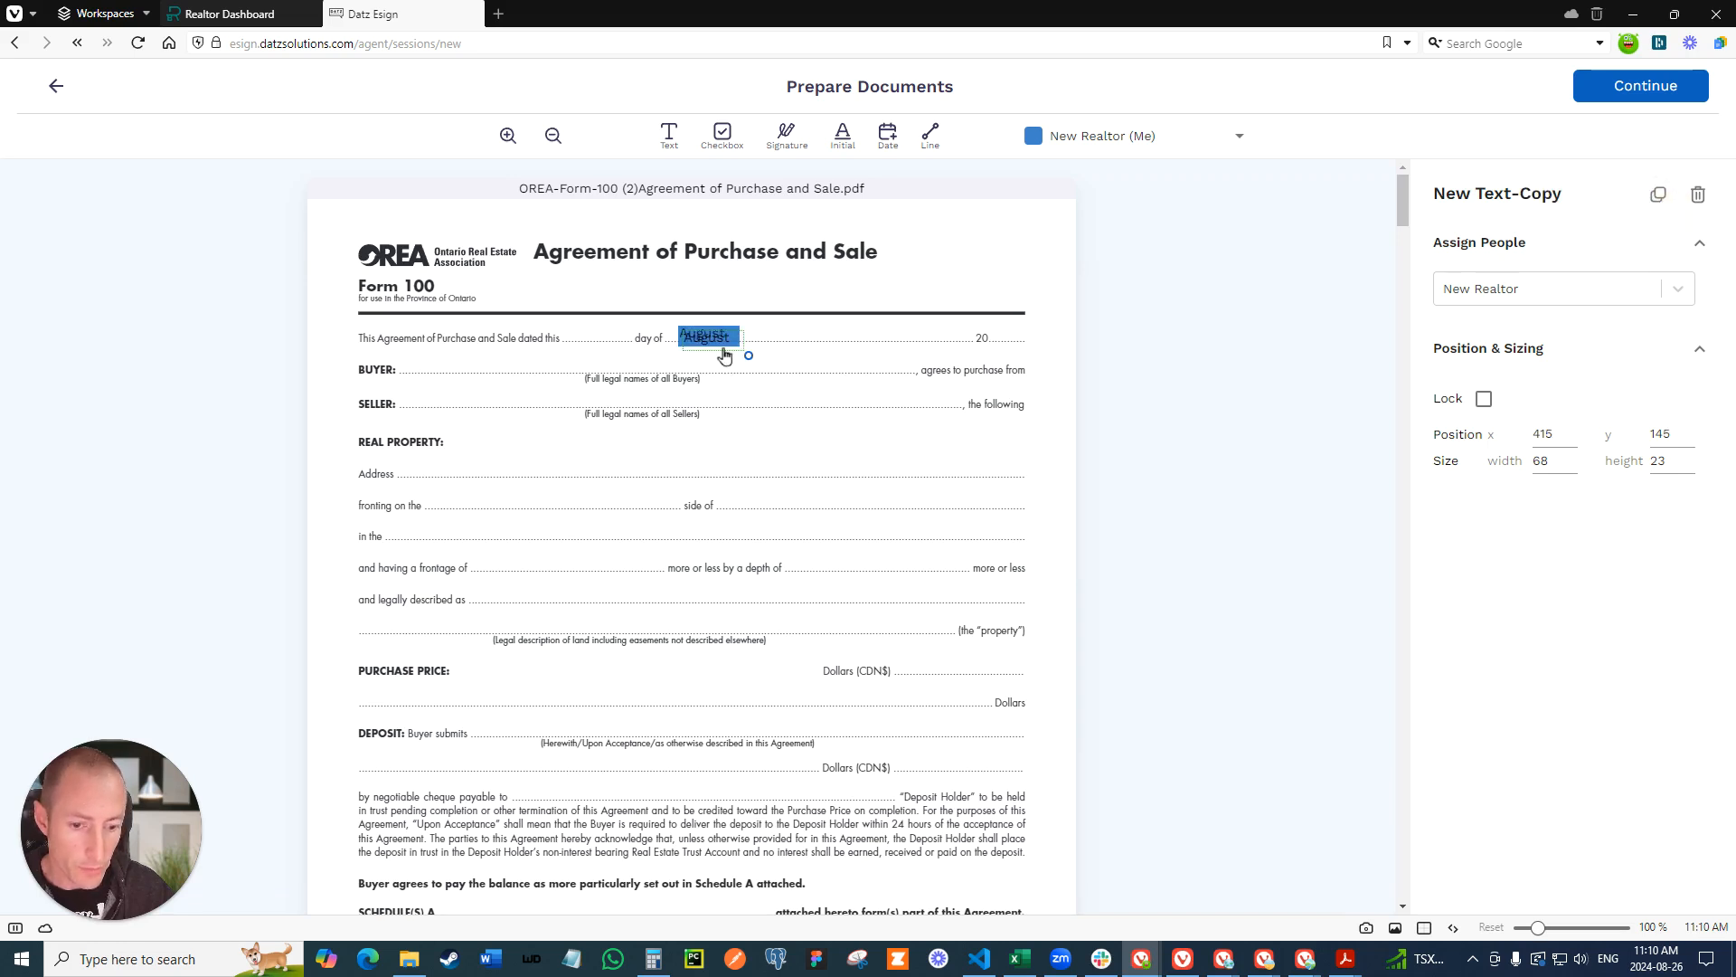
{"action": "left_click_drag", "start_coordinate": [736, 342], "coordinate": [461, 370]}
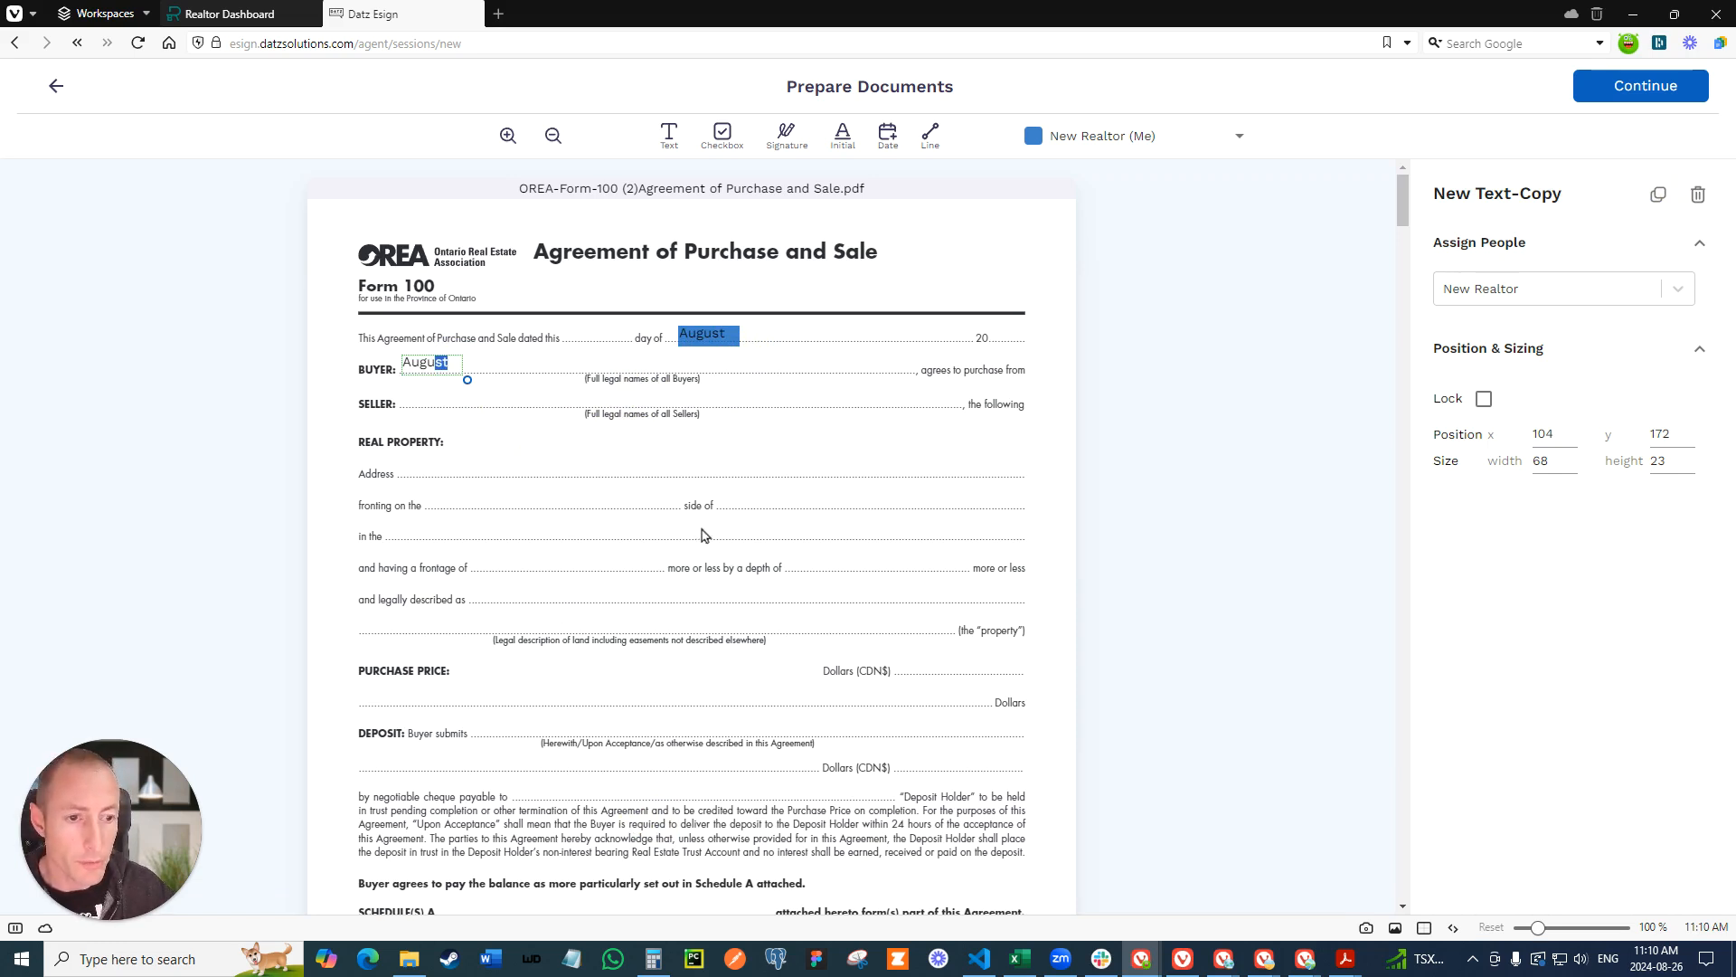
- Place a signature field for the second client on the first buyer line of section 28 in the Agreement of Purchase and Sale
{"action": "left_click", "coordinate": [1067, 135]}
{"action": "left_click", "coordinate": [1070, 228]}
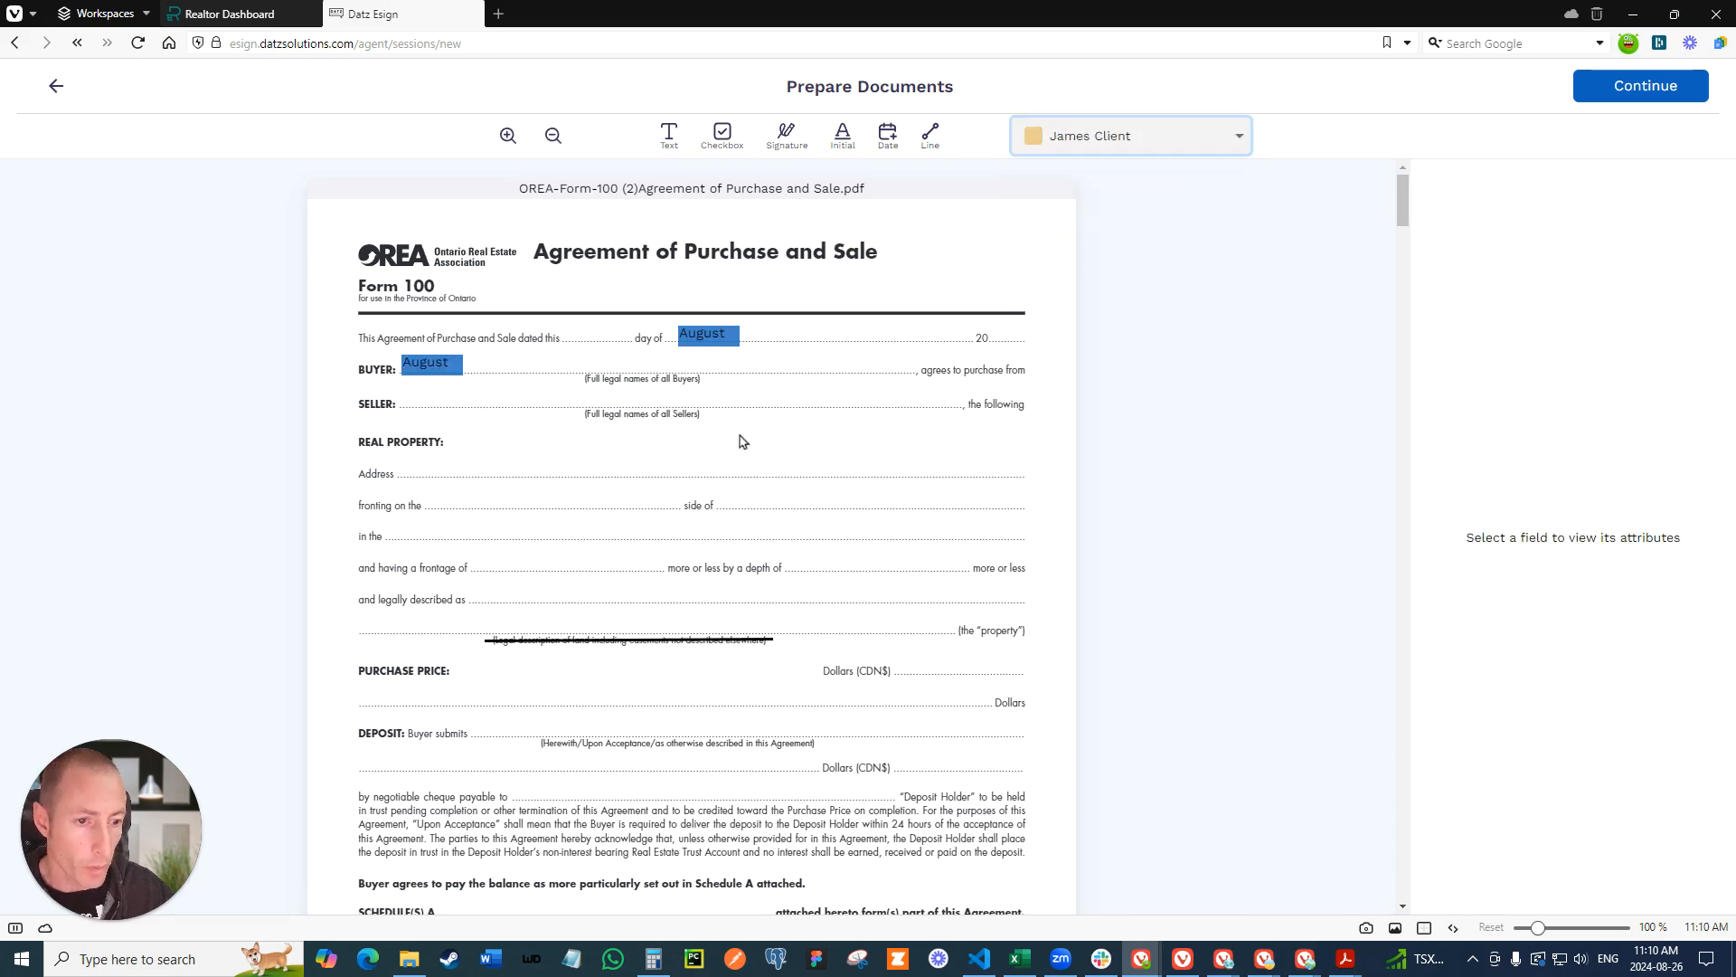
{"action": "scroll", "coordinate": [743, 492], "scroll_direction": "down", "scroll_amount": 1}
{"action": "scroll", "coordinate": [743, 493], "scroll_direction": "down", "scroll_amount": 20}
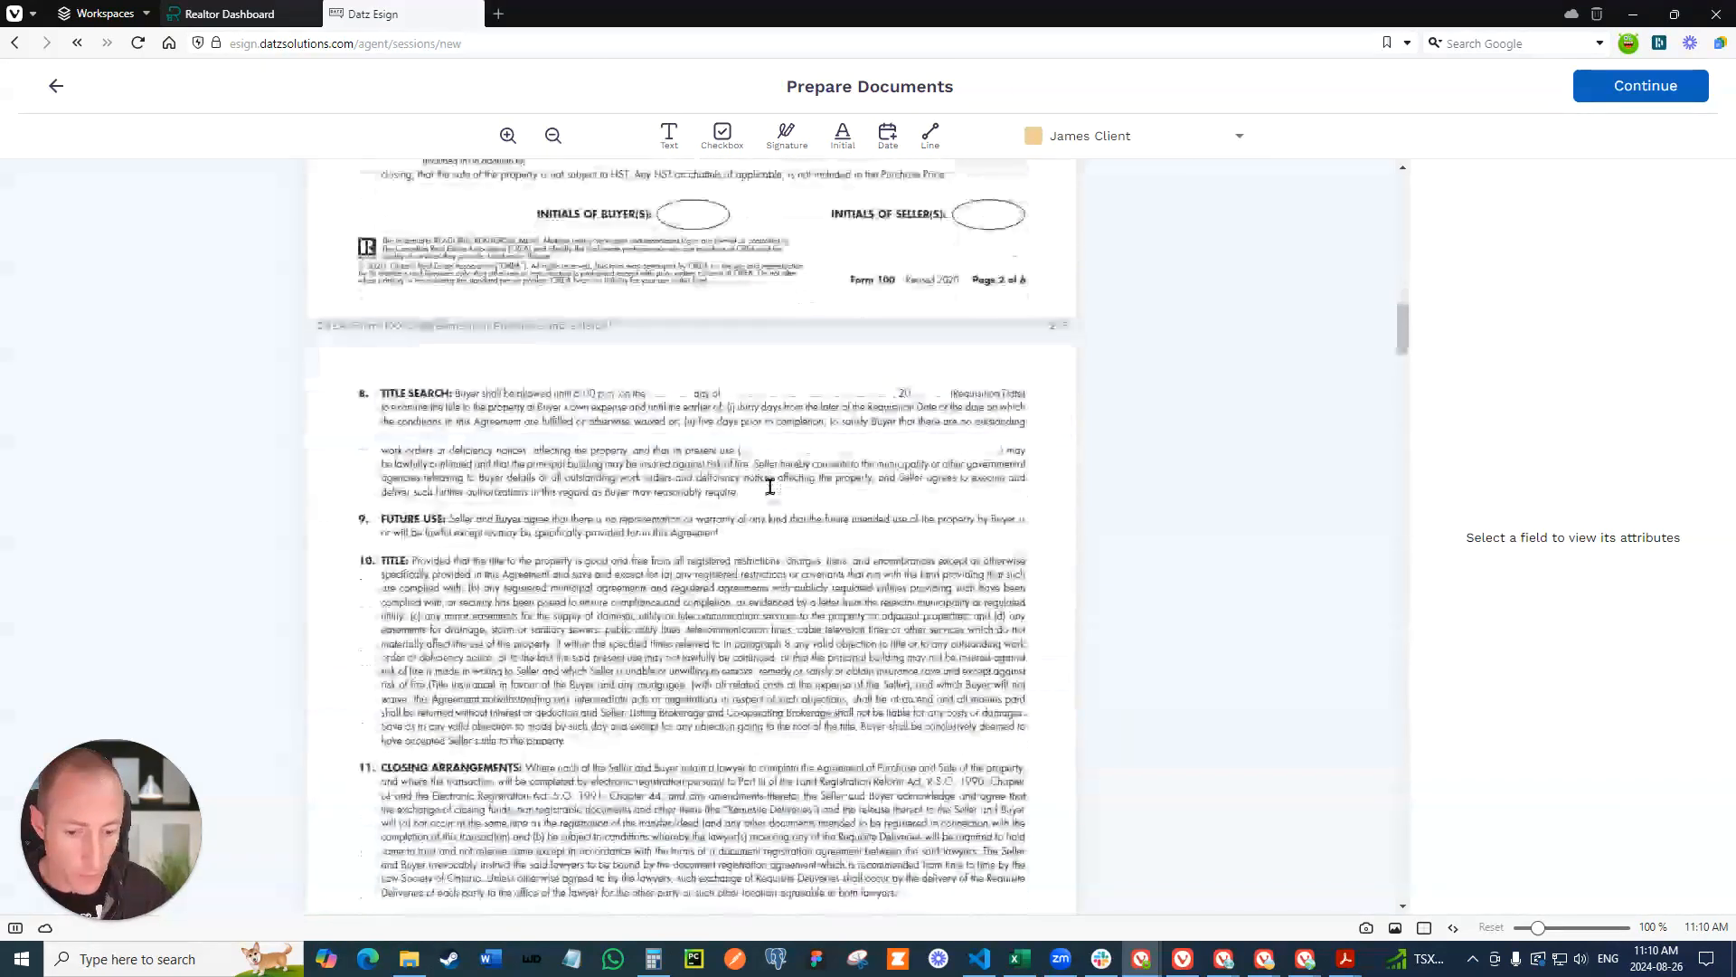
{"action": "scroll", "coordinate": [776, 488], "scroll_direction": "down", "scroll_amount": 15}
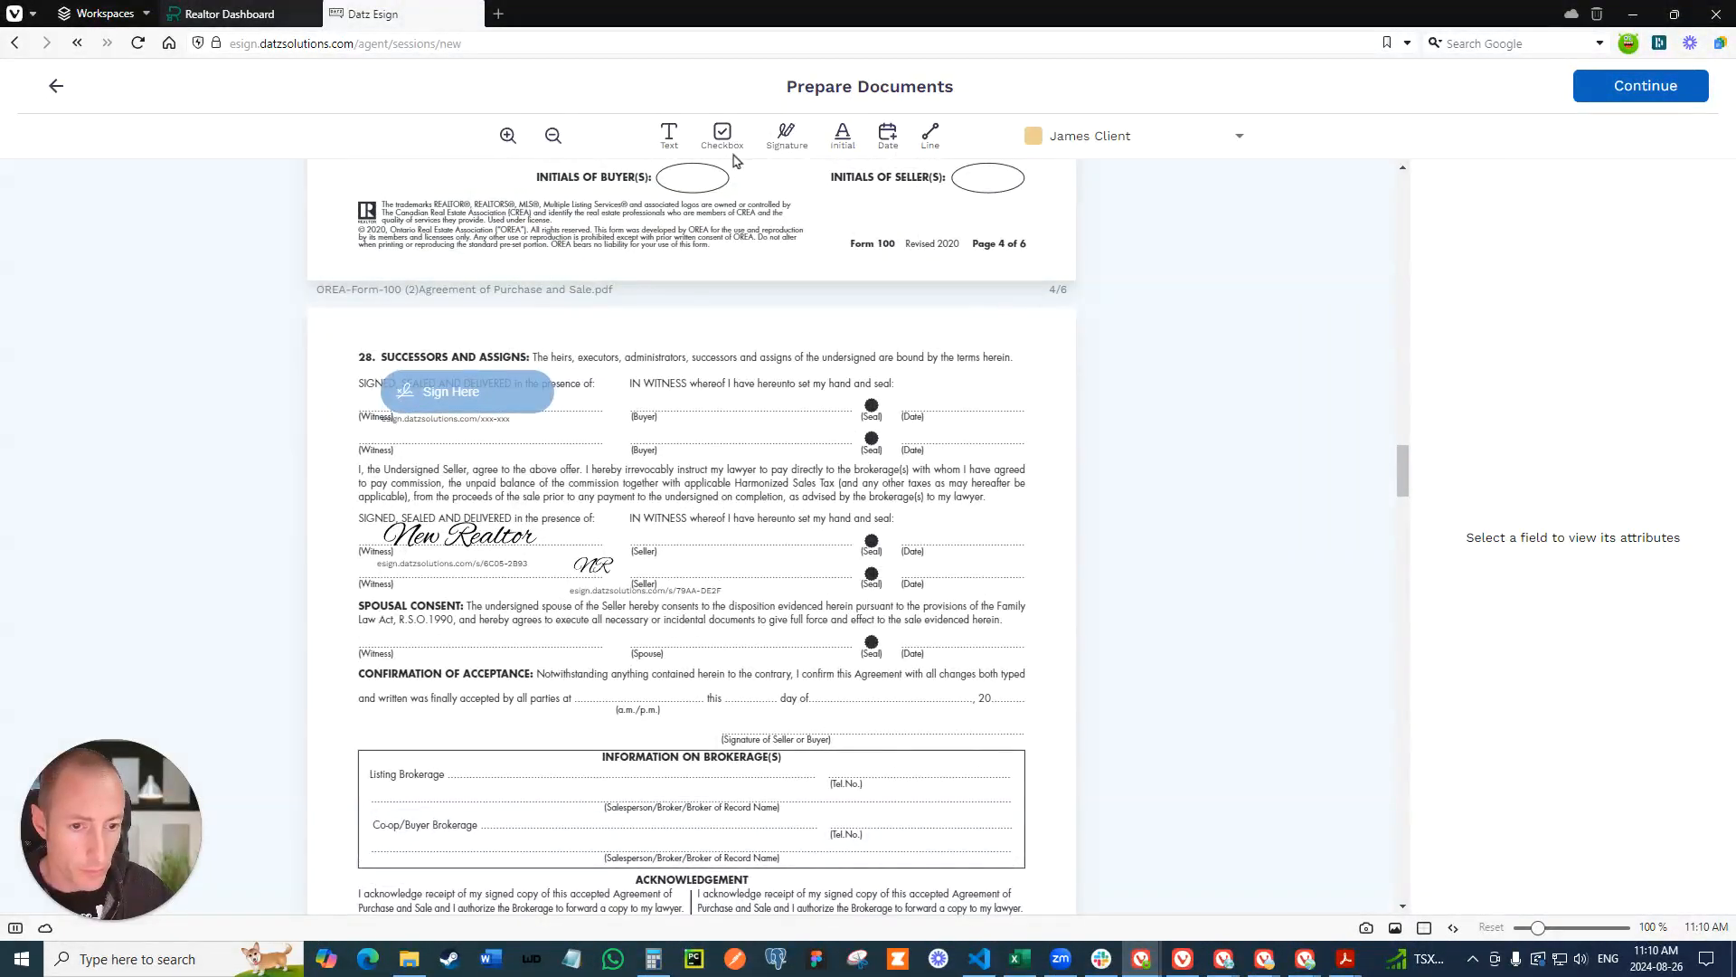
{"action": "mouse_move", "coordinate": [794, 136]}
{"action": "left_mouse_down"}
{"action": "mouse_move", "coordinate": [796, 381]}
{"action": "mouse_move", "coordinate": [749, 394]}
{"action": "left_mouse_up"}
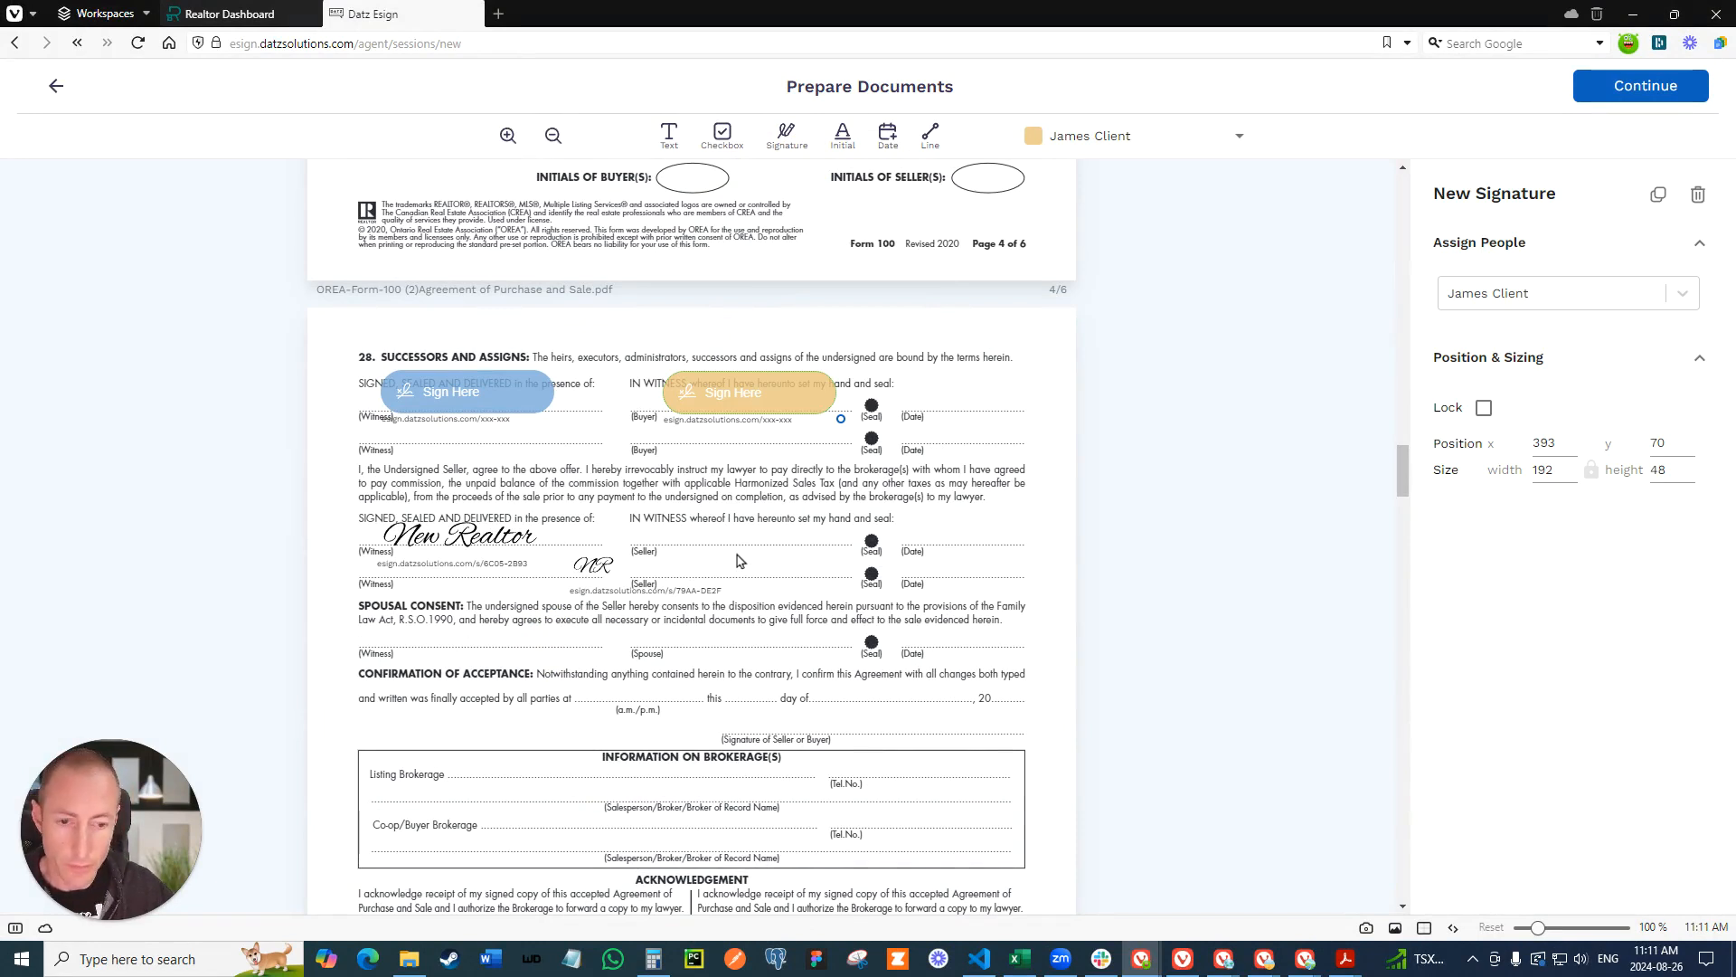
- Enter the subject "Please sign re" plus the property address, add a message asking both clients to sign as discussed, and send the documents
{"action": "left_click", "coordinate": [1619, 87]}
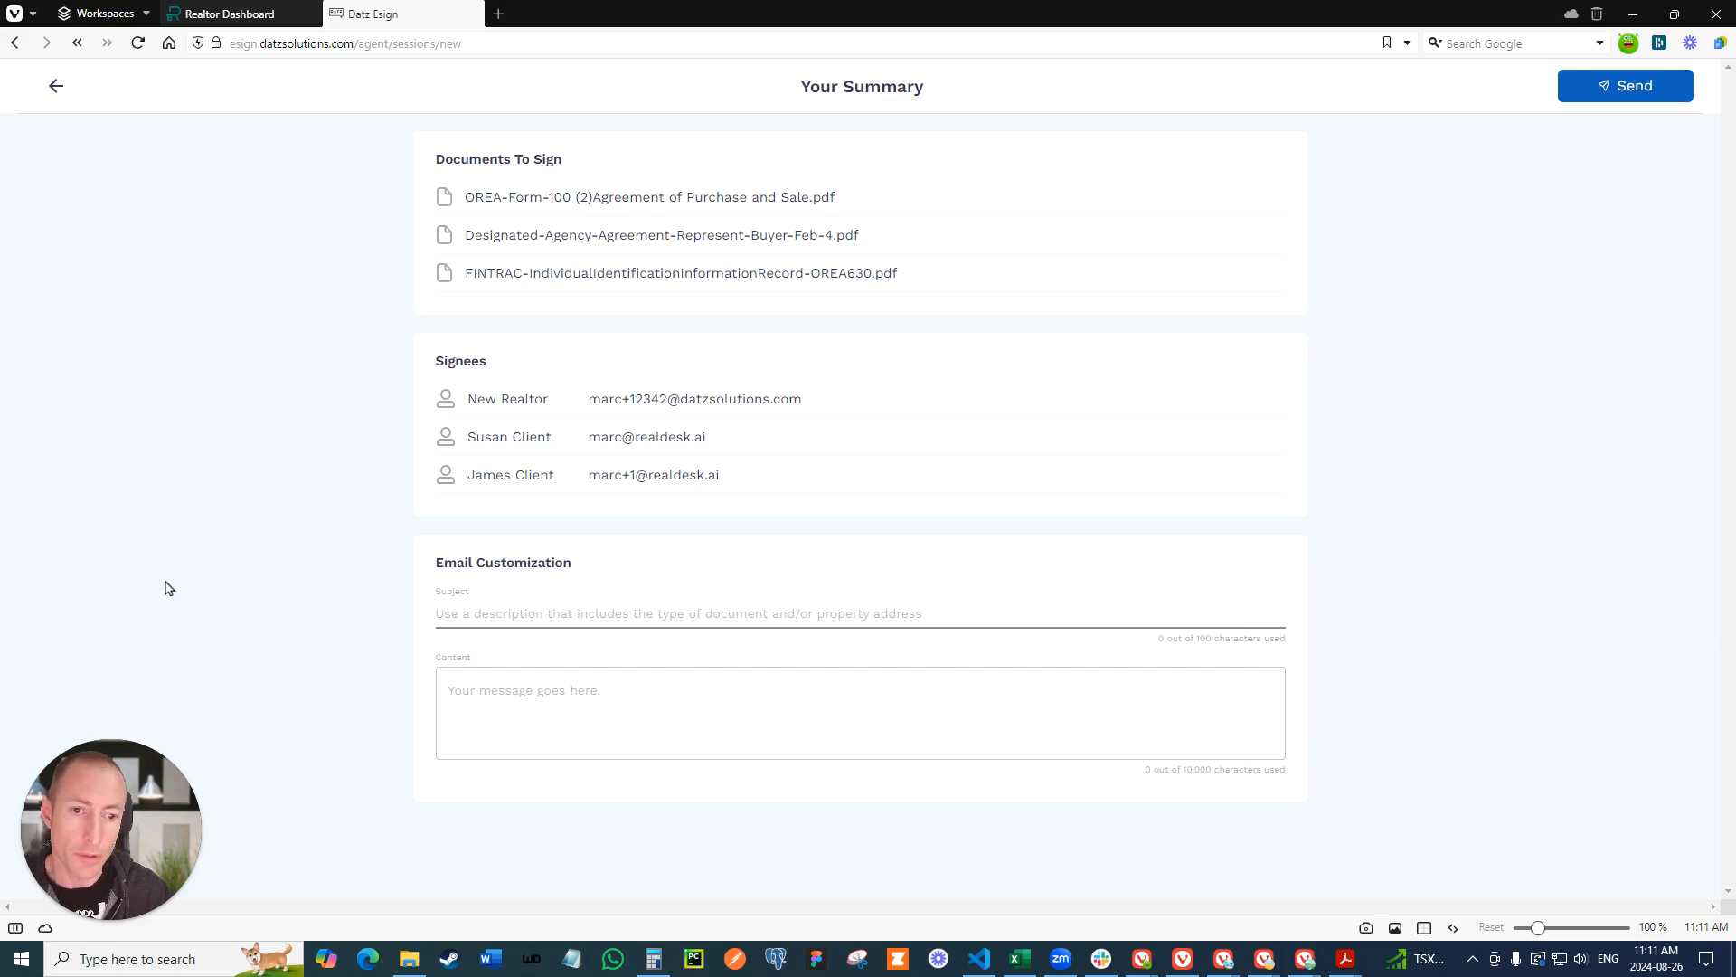
{"action": "left_click", "coordinate": [512, 612]}
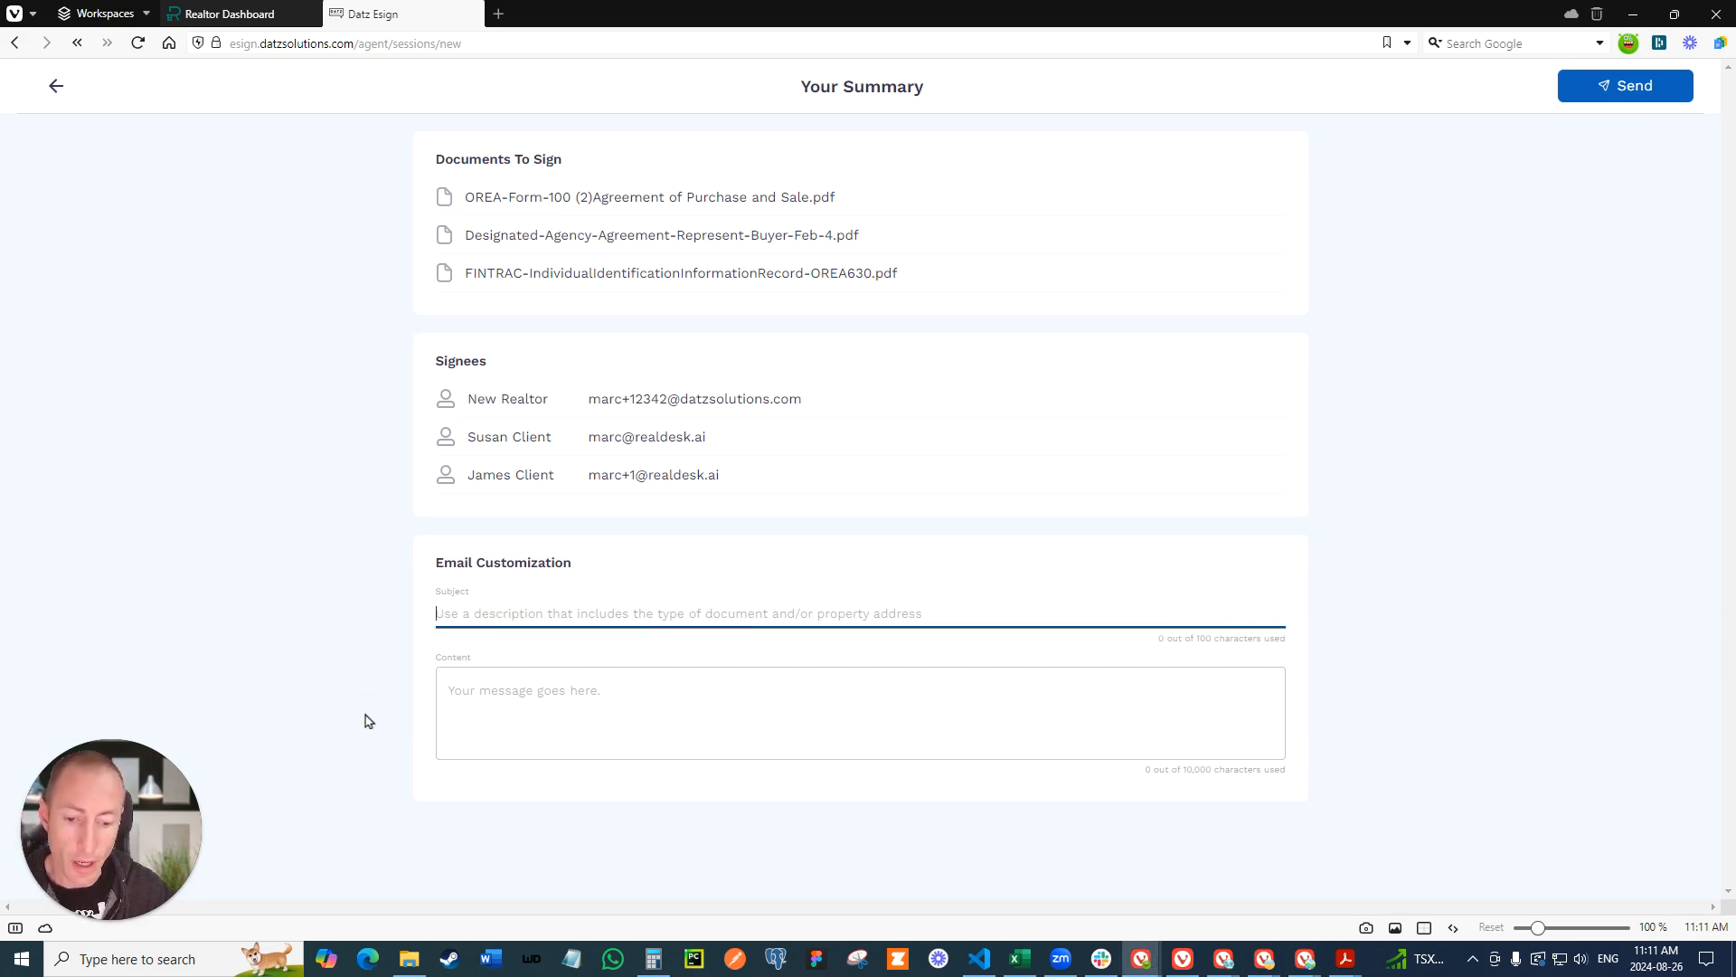
{"action": "type", "text": "Please sign re 123 Any Street"}
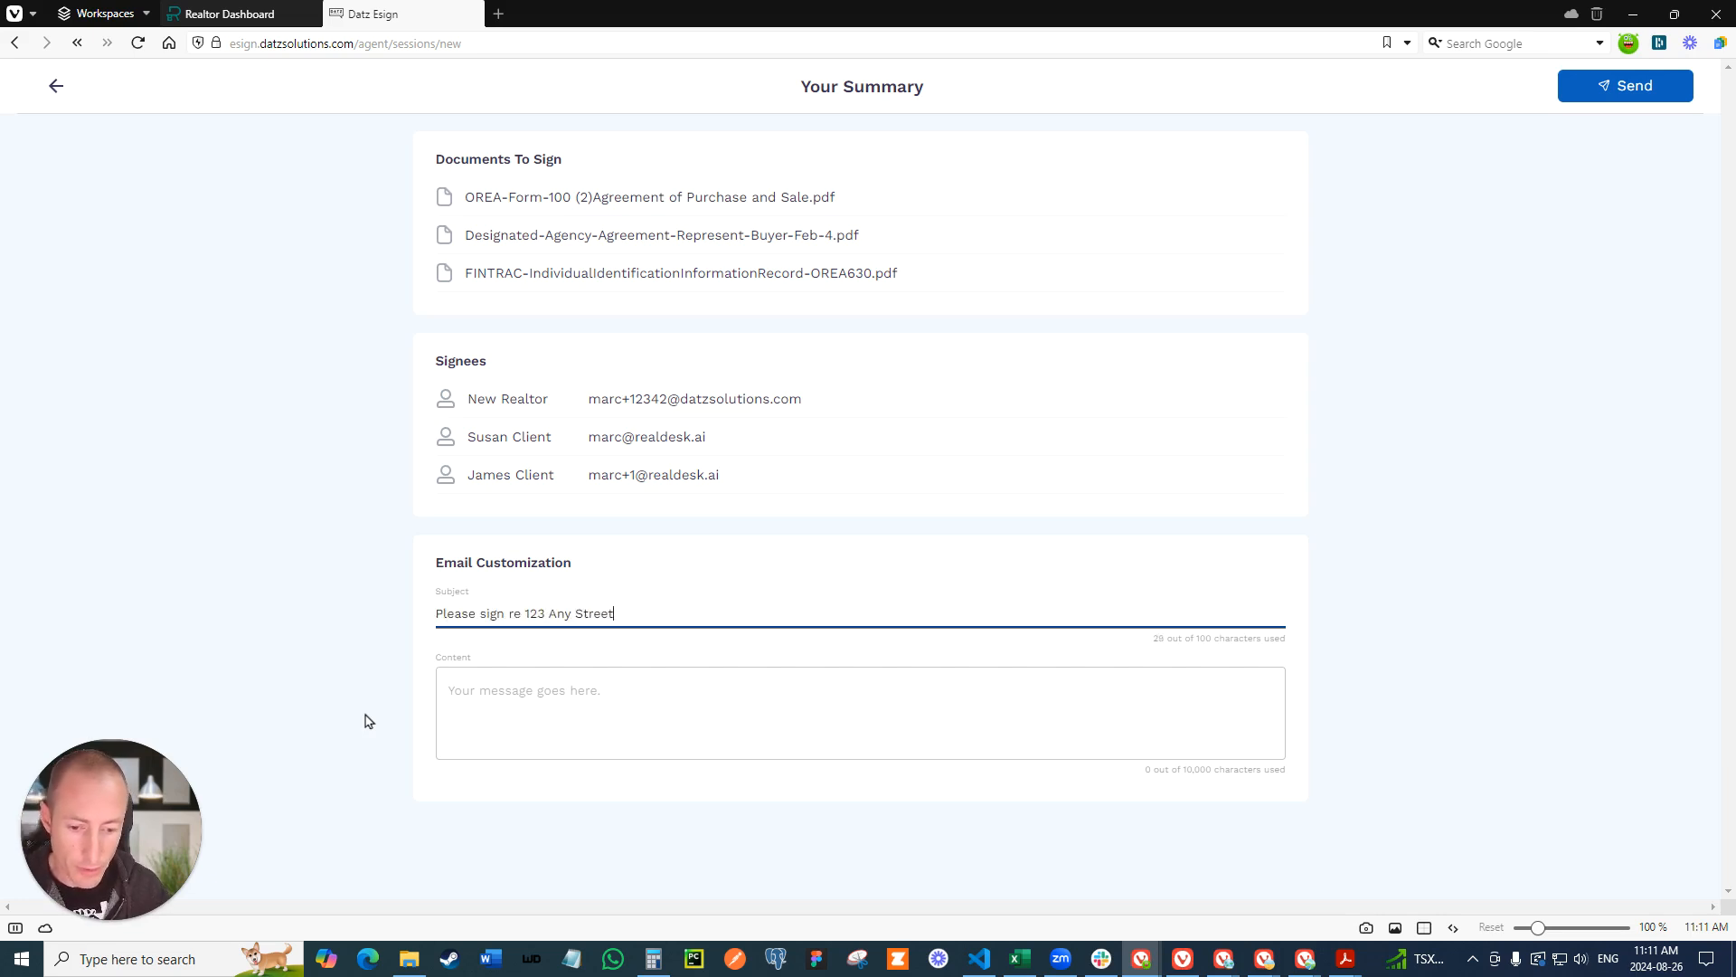
{"action": "left_click", "coordinate": [443, 705]}
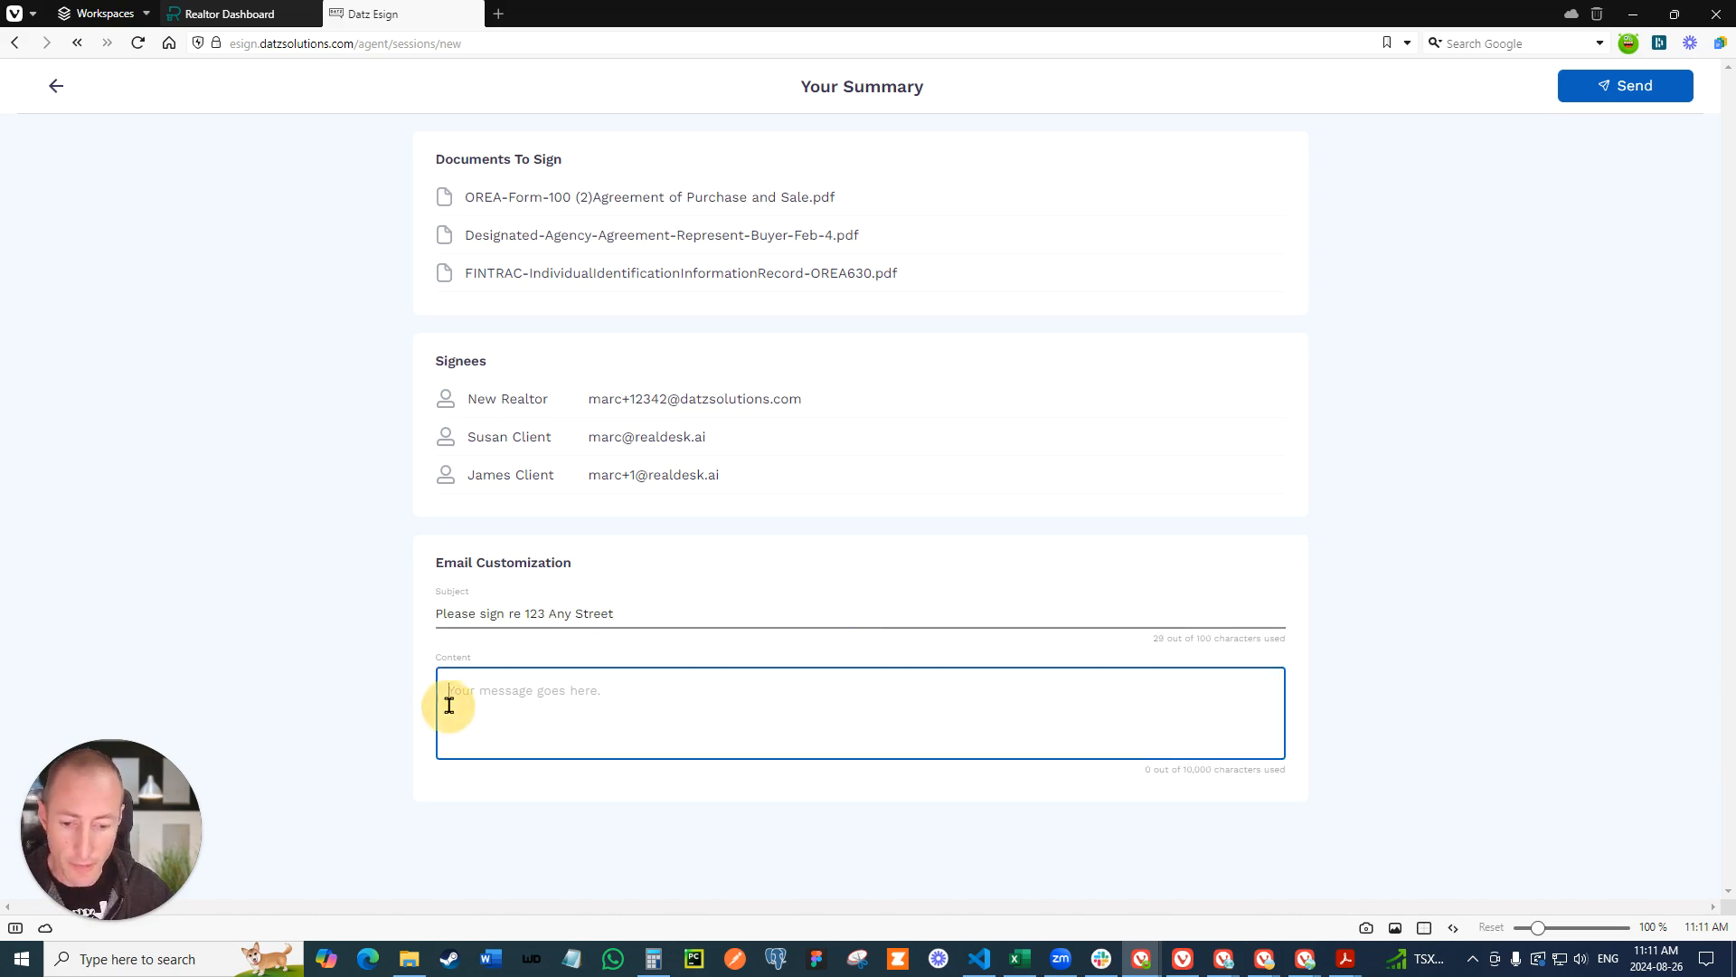
{"action": "type", "text": "Hi Susan and James -- pleas"}
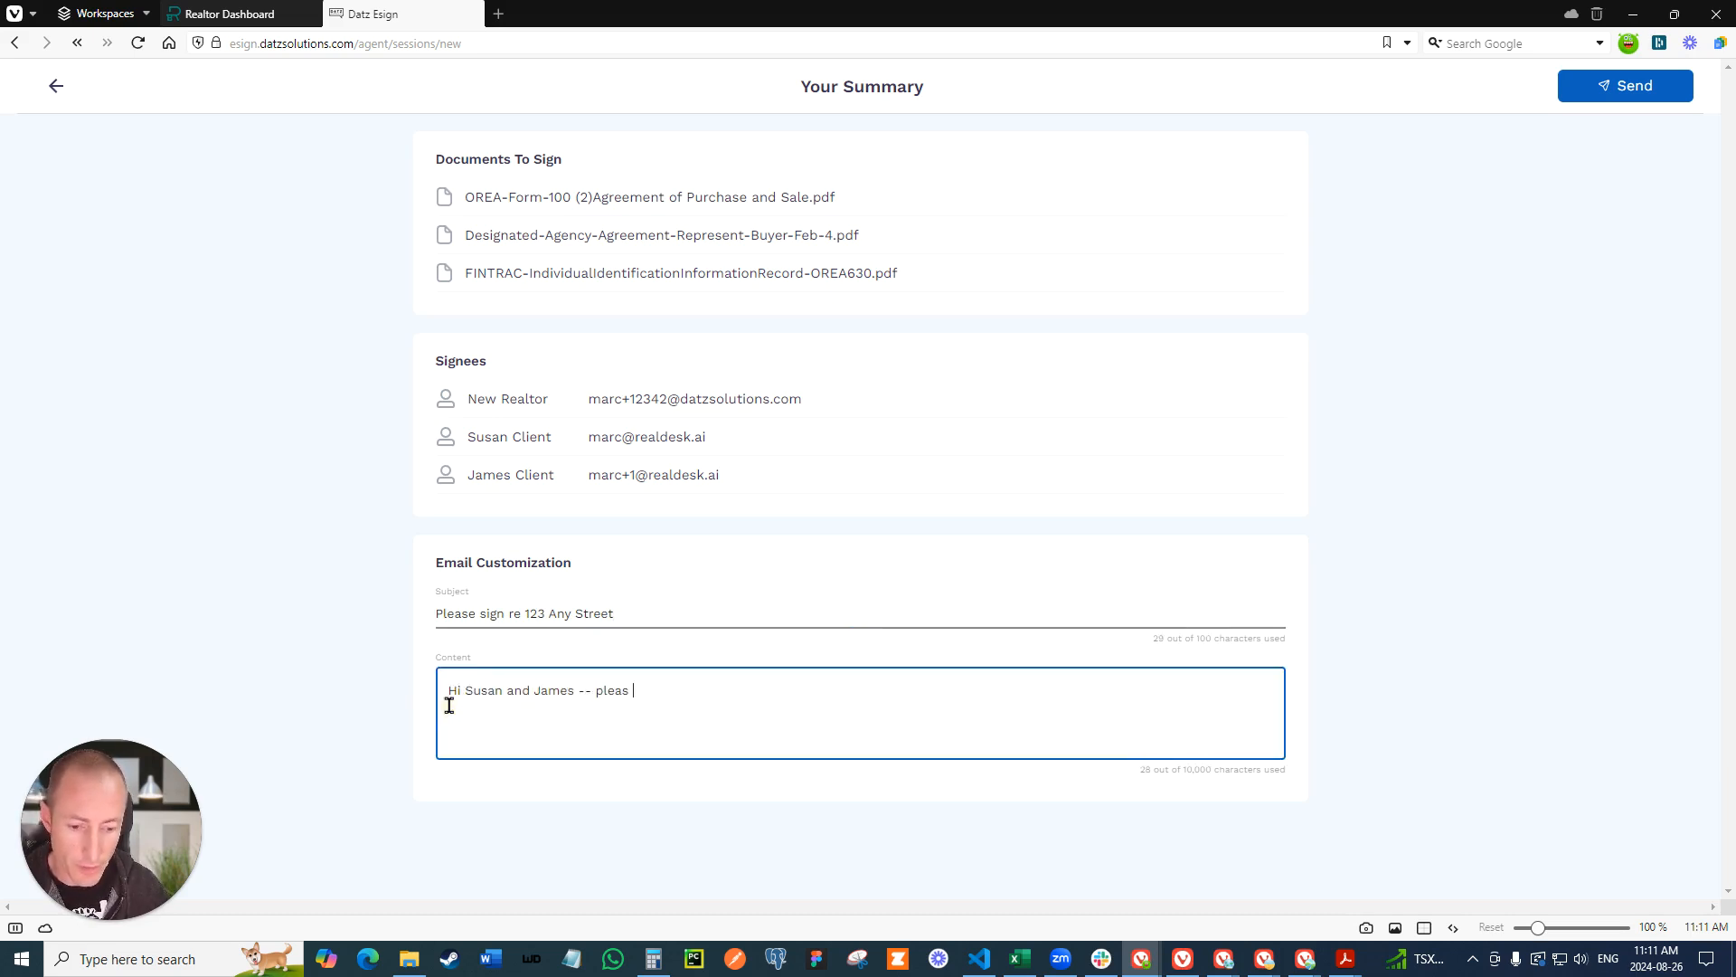
{"action": "type", "text": "iscussed."}
{"action": "left_click", "coordinate": [1596, 86]}
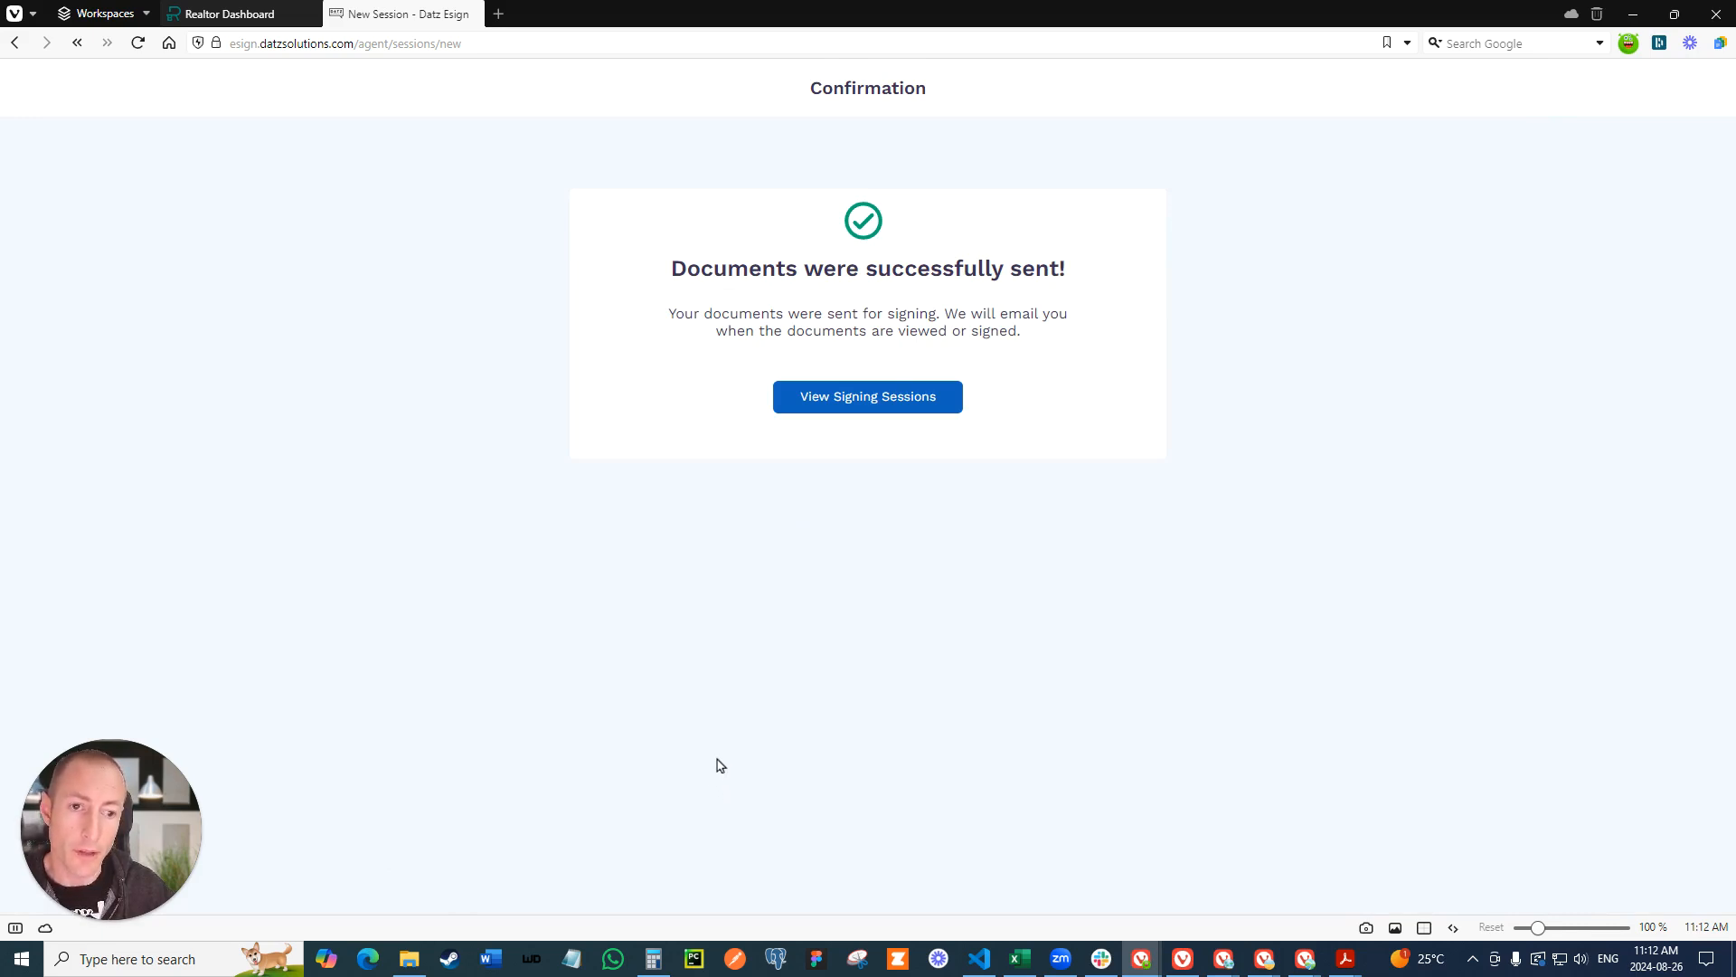
{"action": "left_click", "coordinate": [853, 401]}
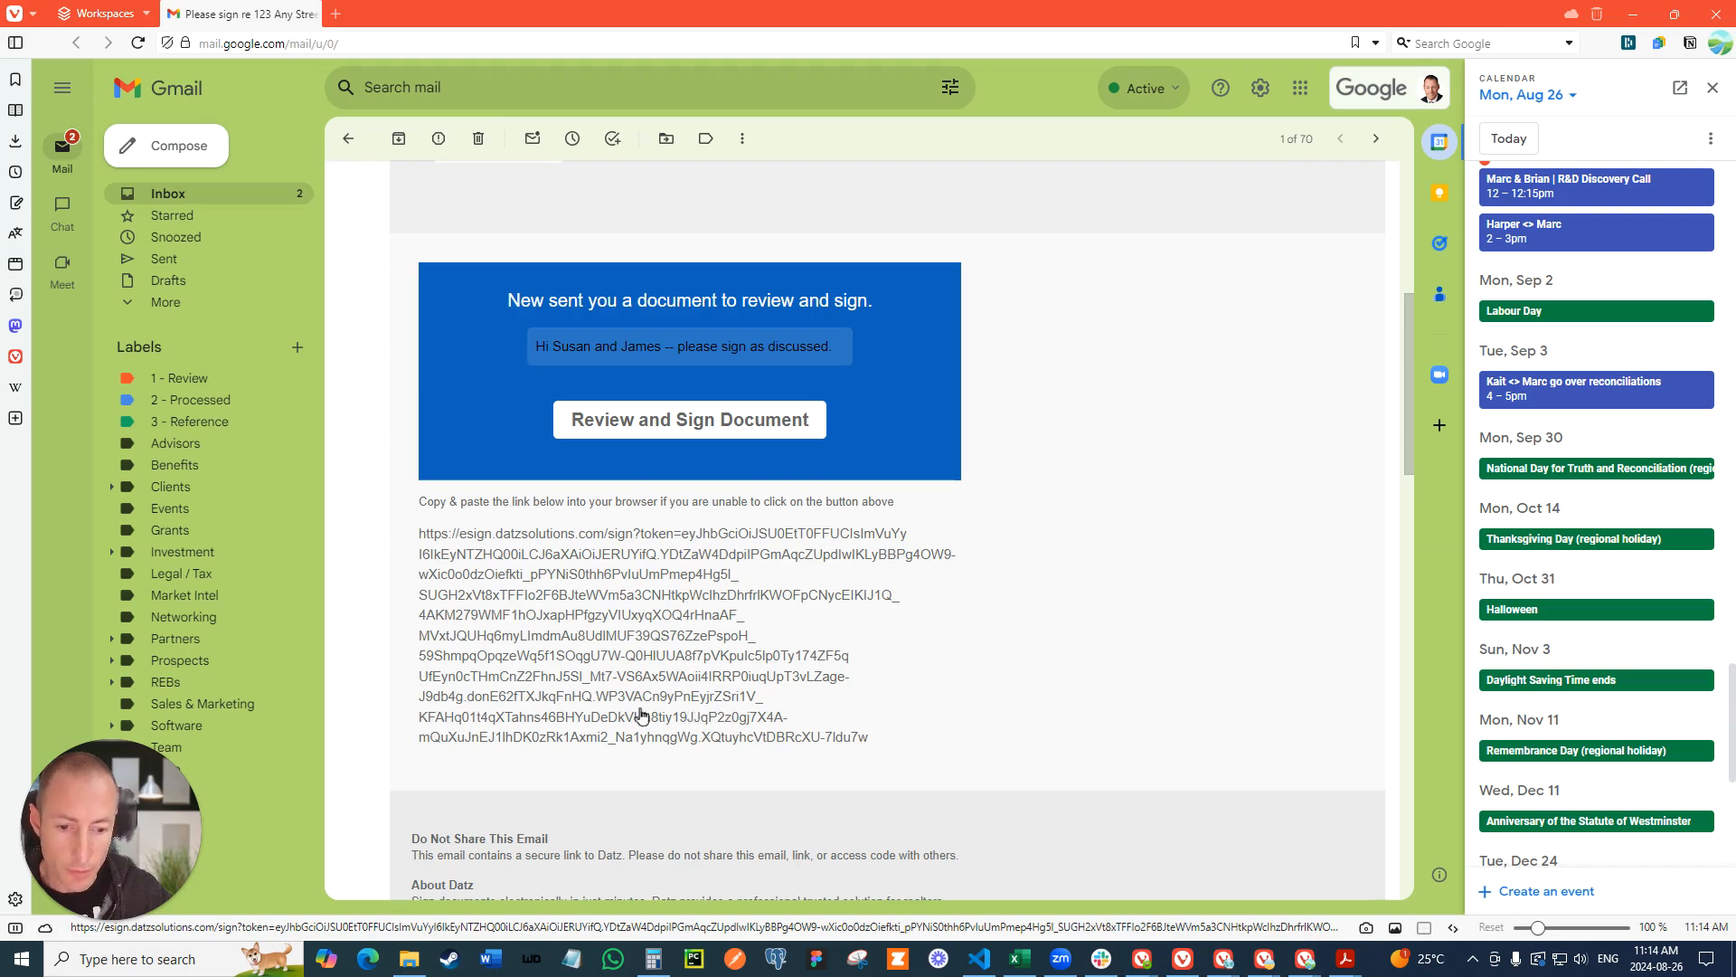
- Open the document from the signing request email in Gmail as the first client and go to the required signature
{"action": "left_click", "coordinate": [676, 421]}
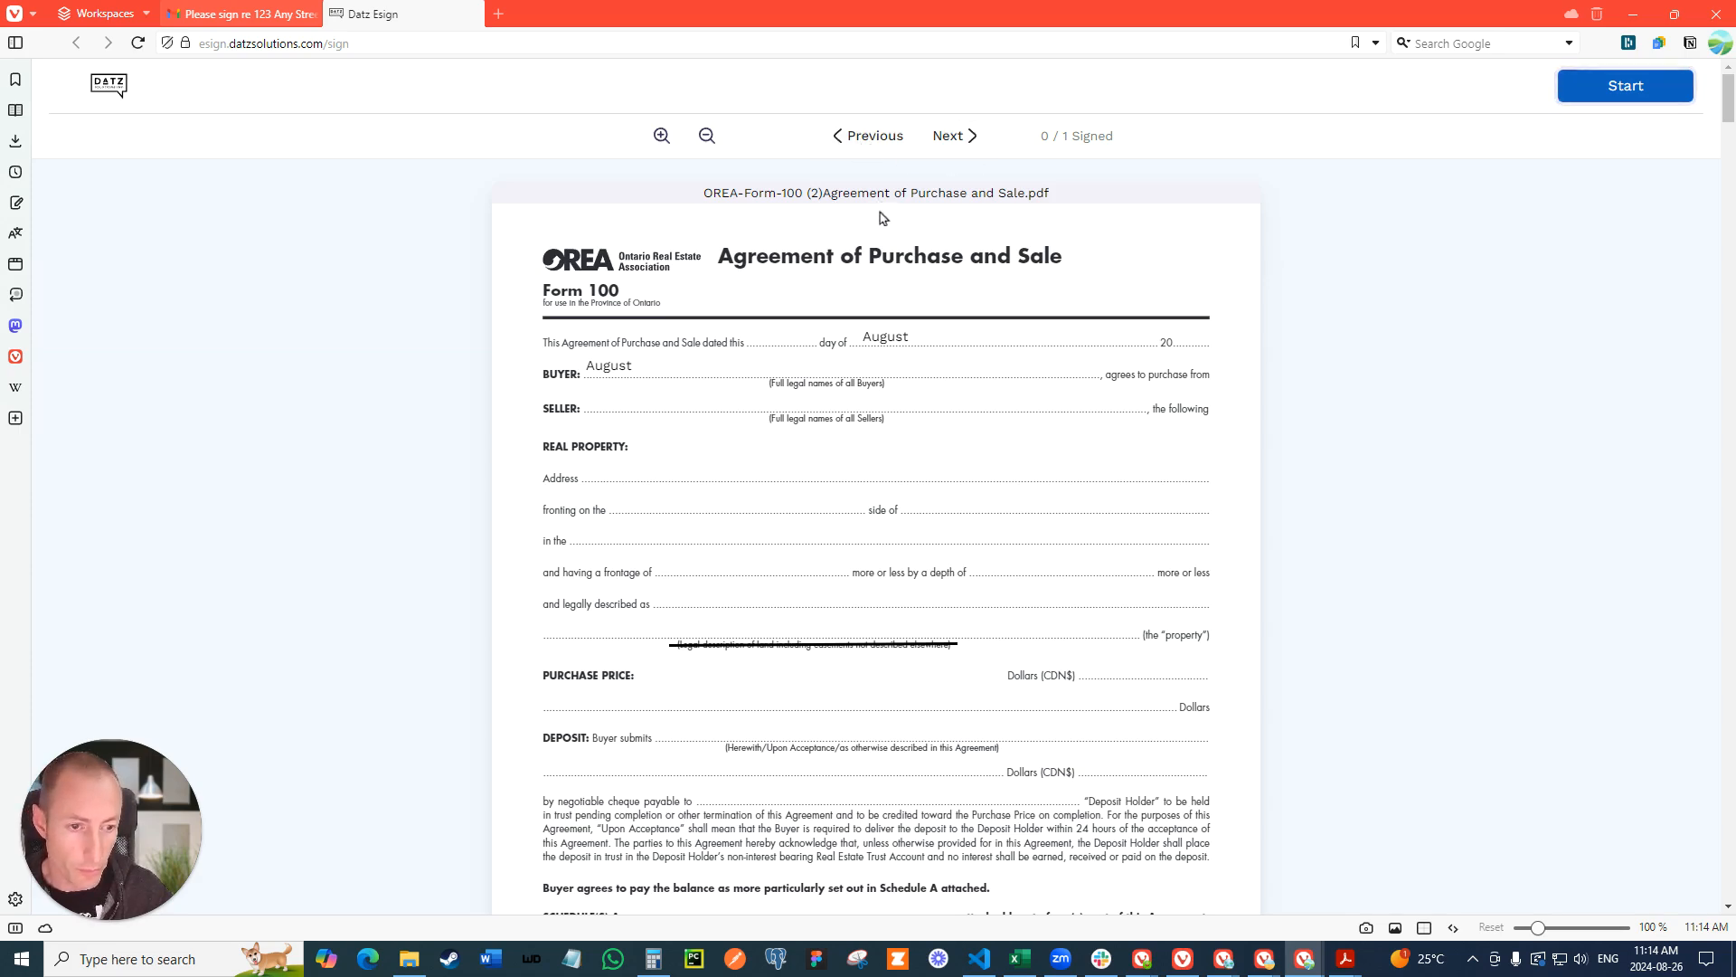
{"action": "scroll", "coordinate": [894, 333], "scroll_direction": "down", "scroll_amount": 6}
{"action": "scroll", "coordinate": [893, 333], "scroll_direction": "up", "scroll_amount": 6}
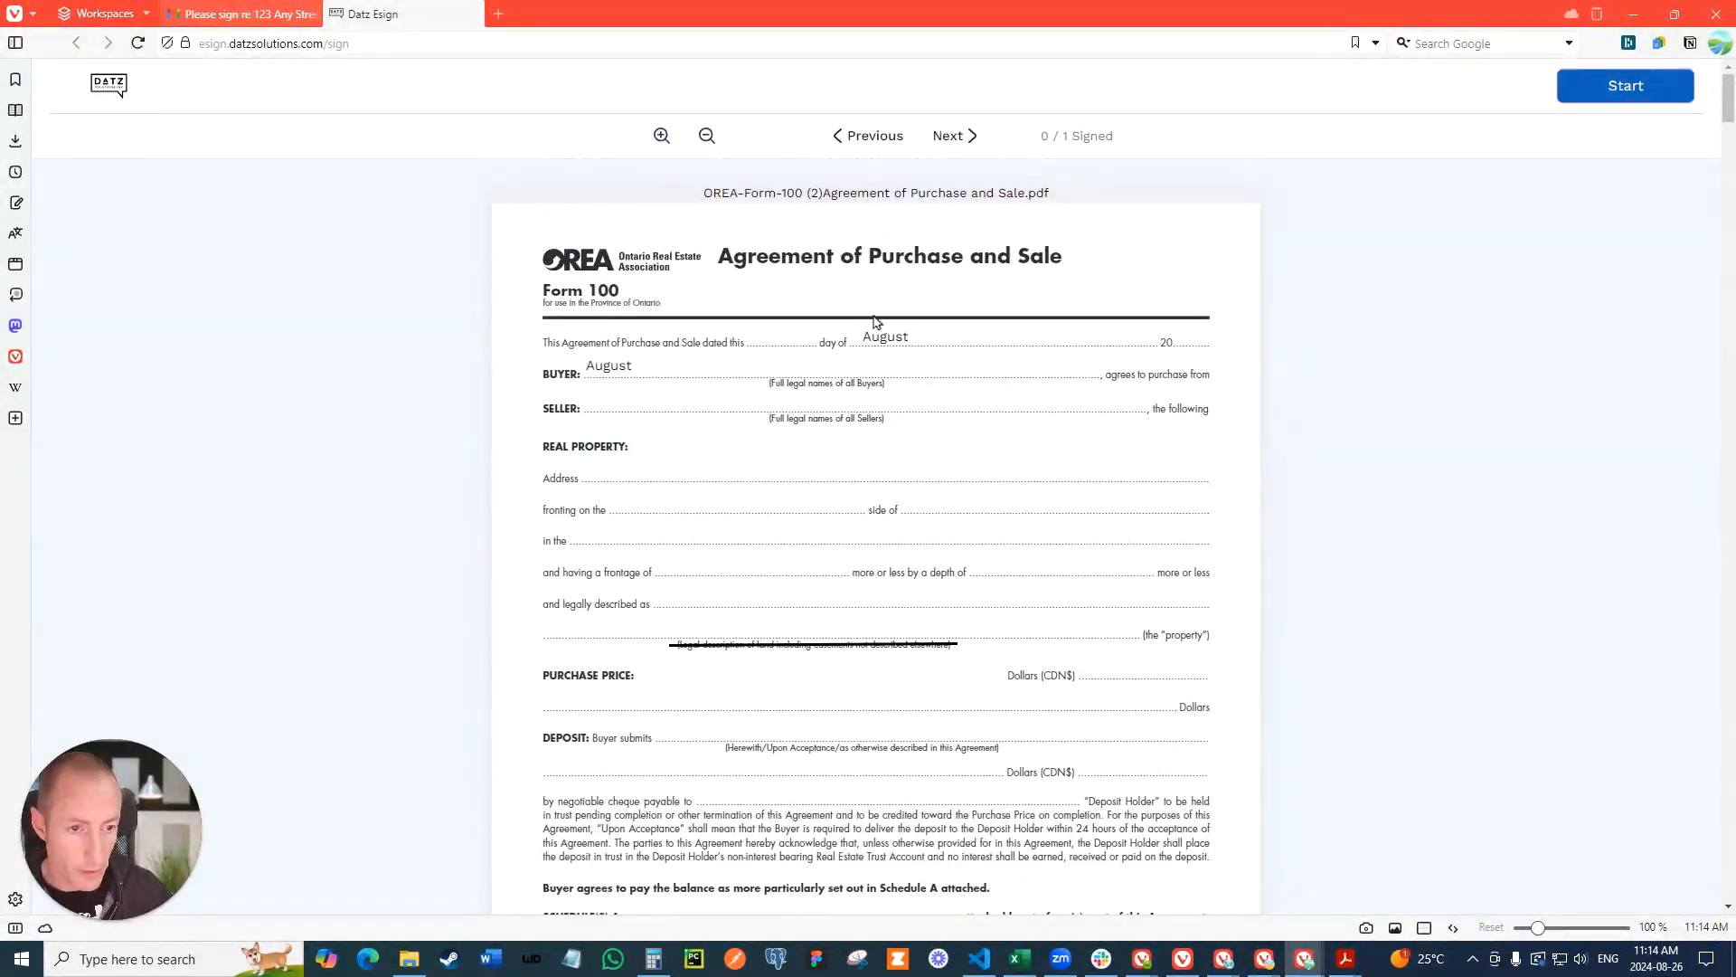
{"action": "left_click", "coordinate": [951, 136]}
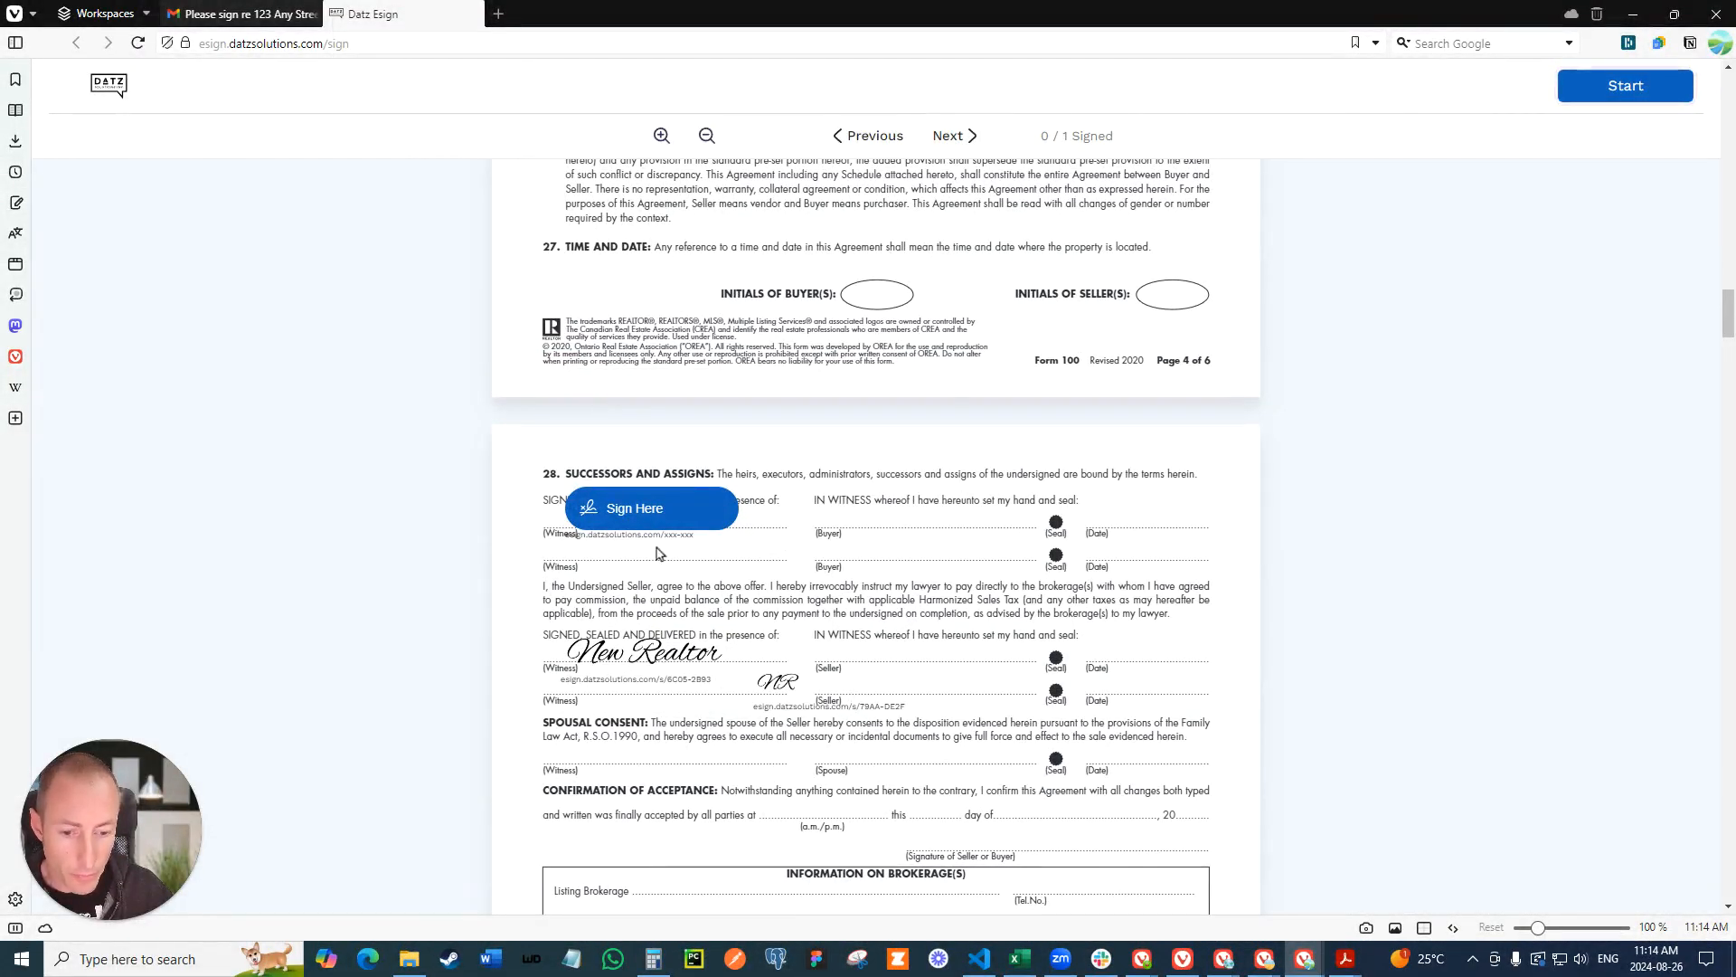
- Create new typed signature stamps for the signature field using the first client's full name and initials
{"action": "left_click", "coordinate": [637, 507]}
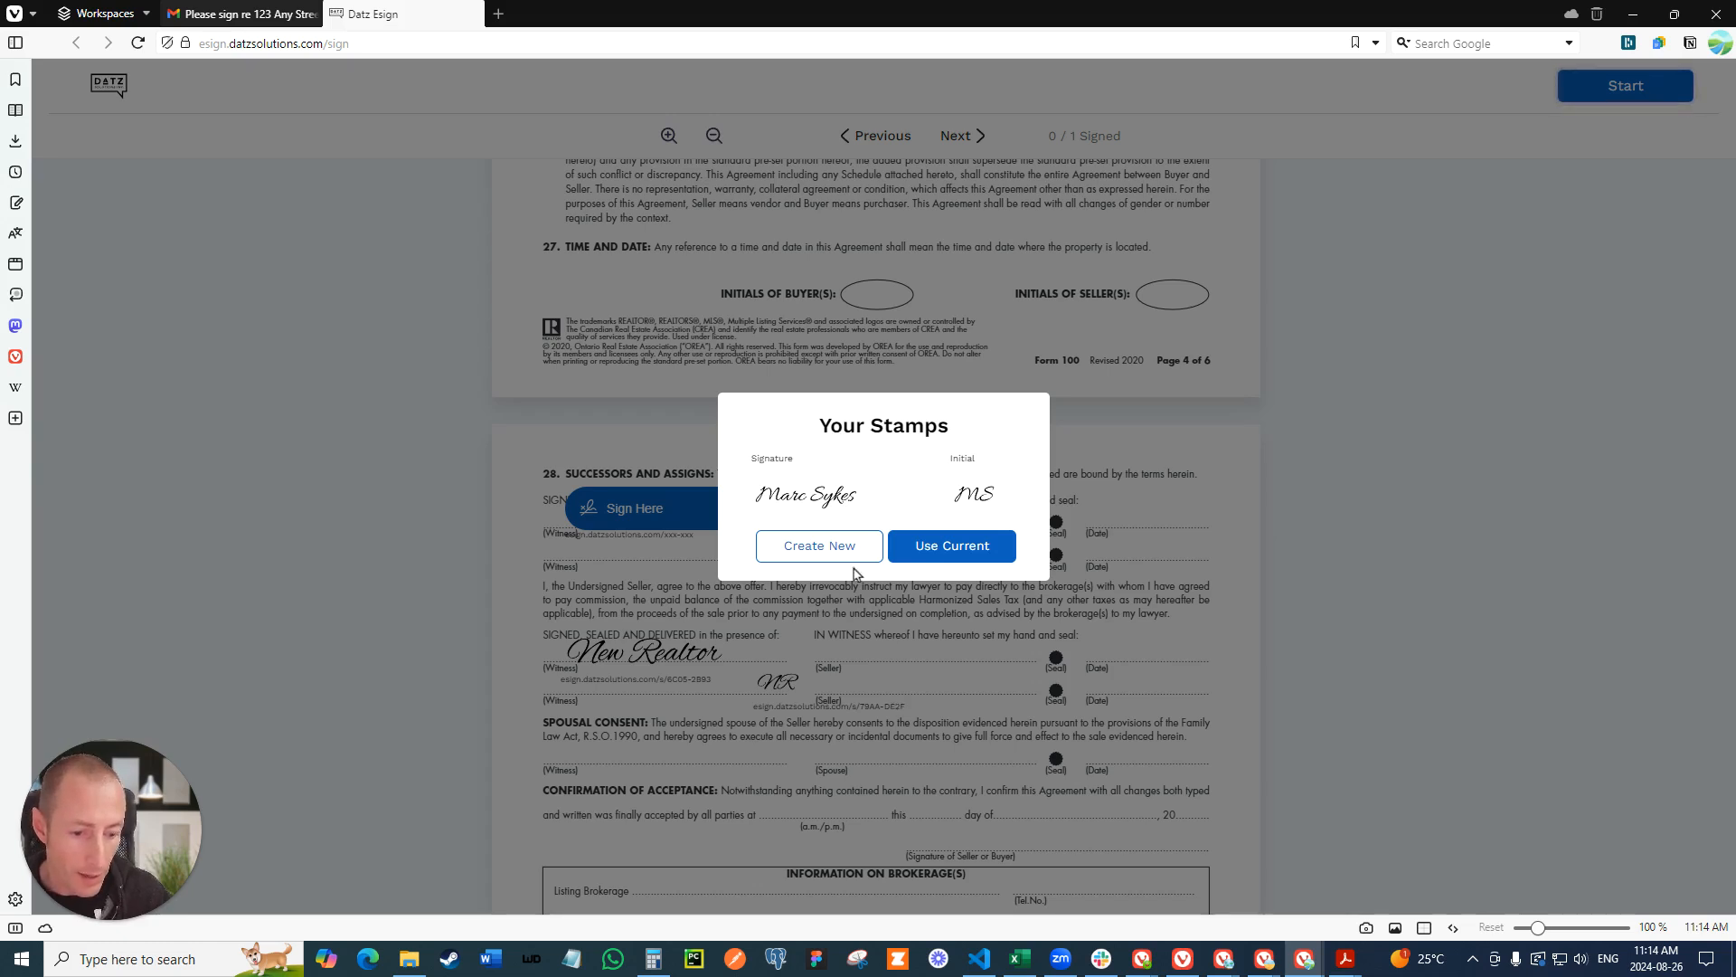
{"action": "left_click", "coordinate": [814, 548]}
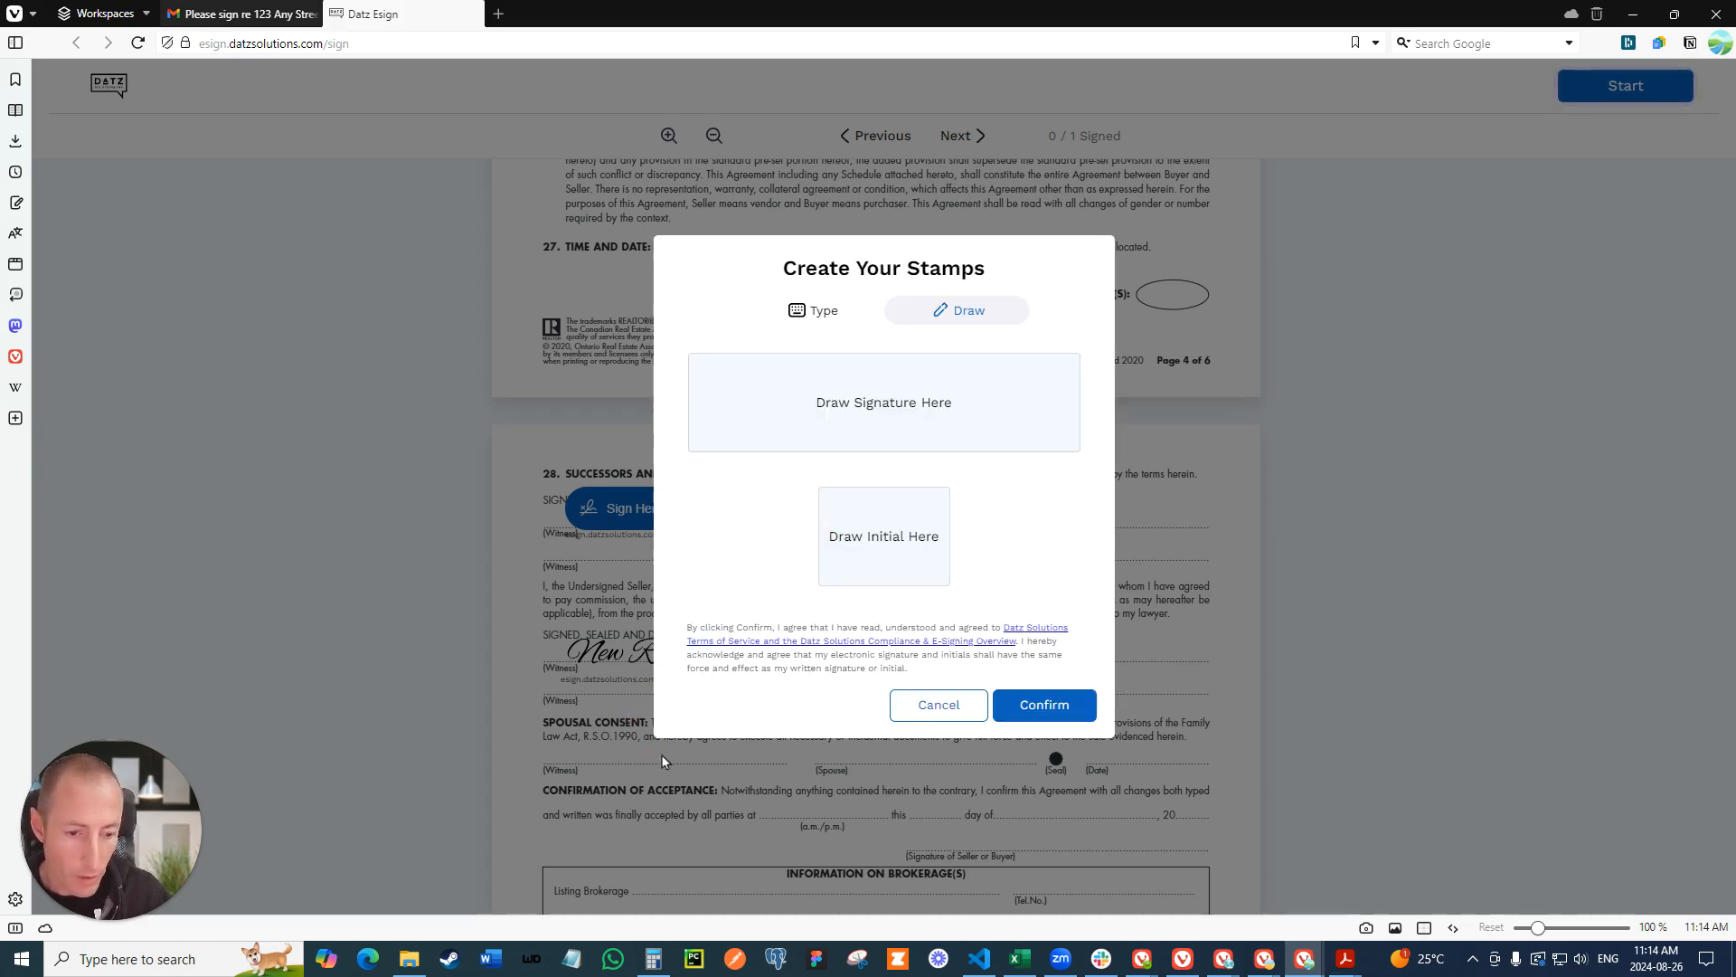
{"action": "left_click", "coordinate": [812, 313]}
{"action": "left_click_drag", "start_coordinate": [775, 366], "coordinate": [566, 404]}
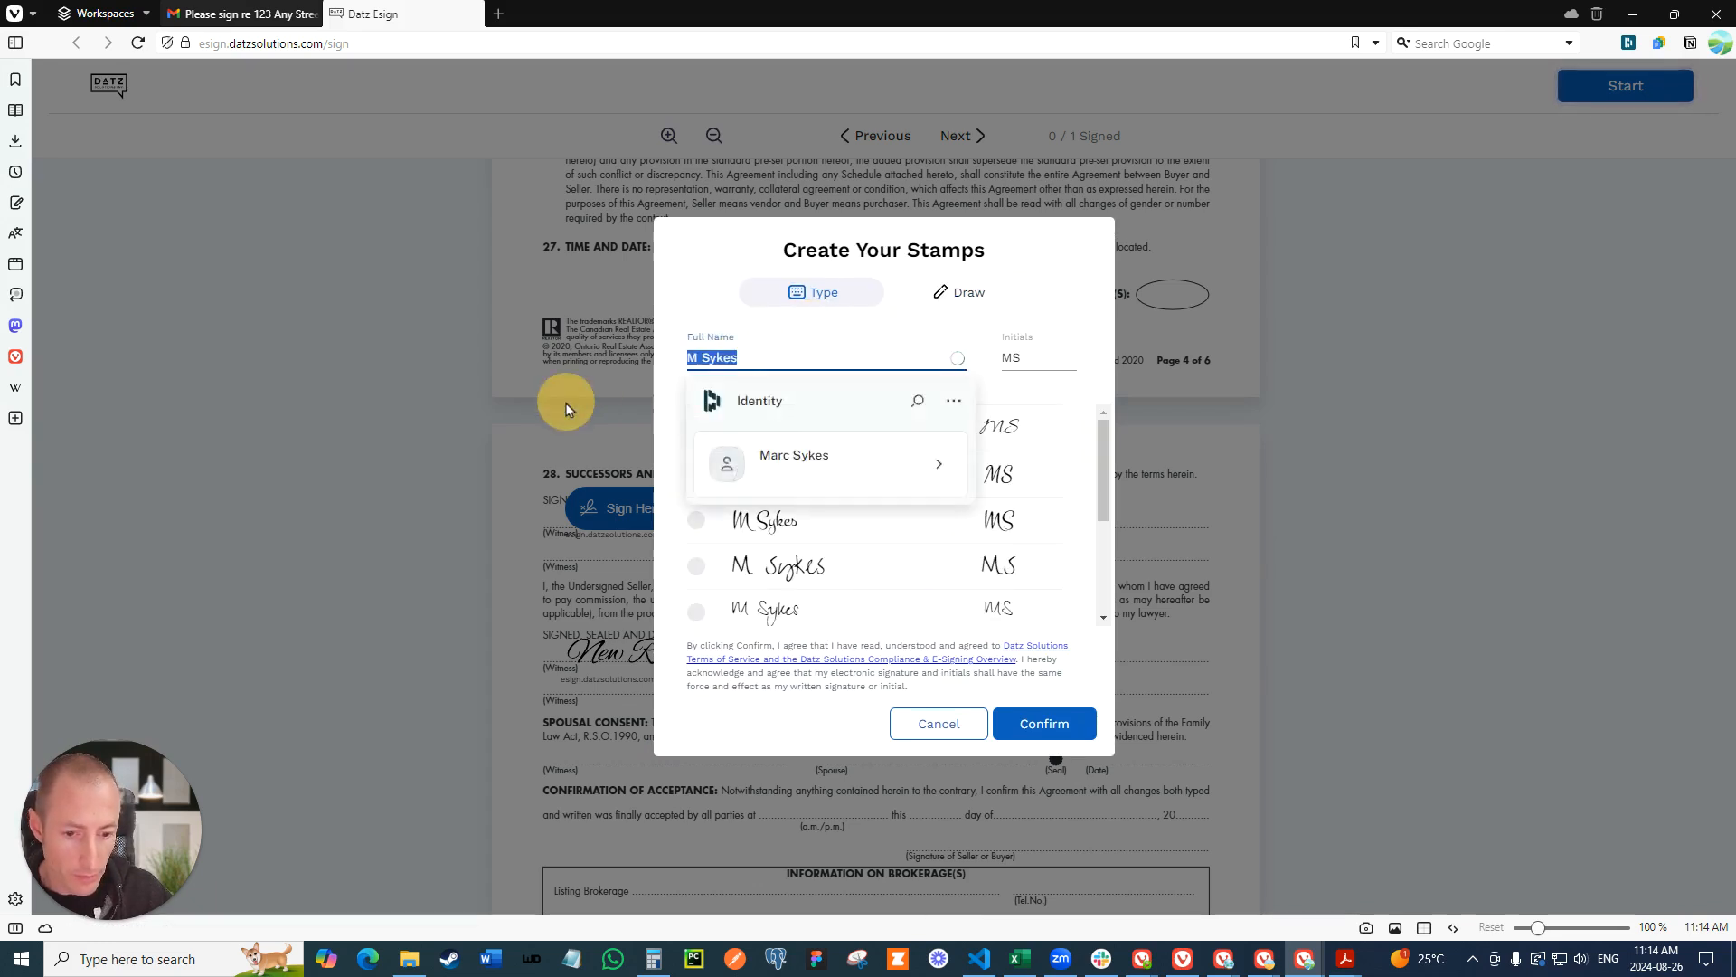
{"action": "type", "text": "Susn"}
{"action": "key", "text": "BackSpace"}
{"action": "type", "text": "an Client"}
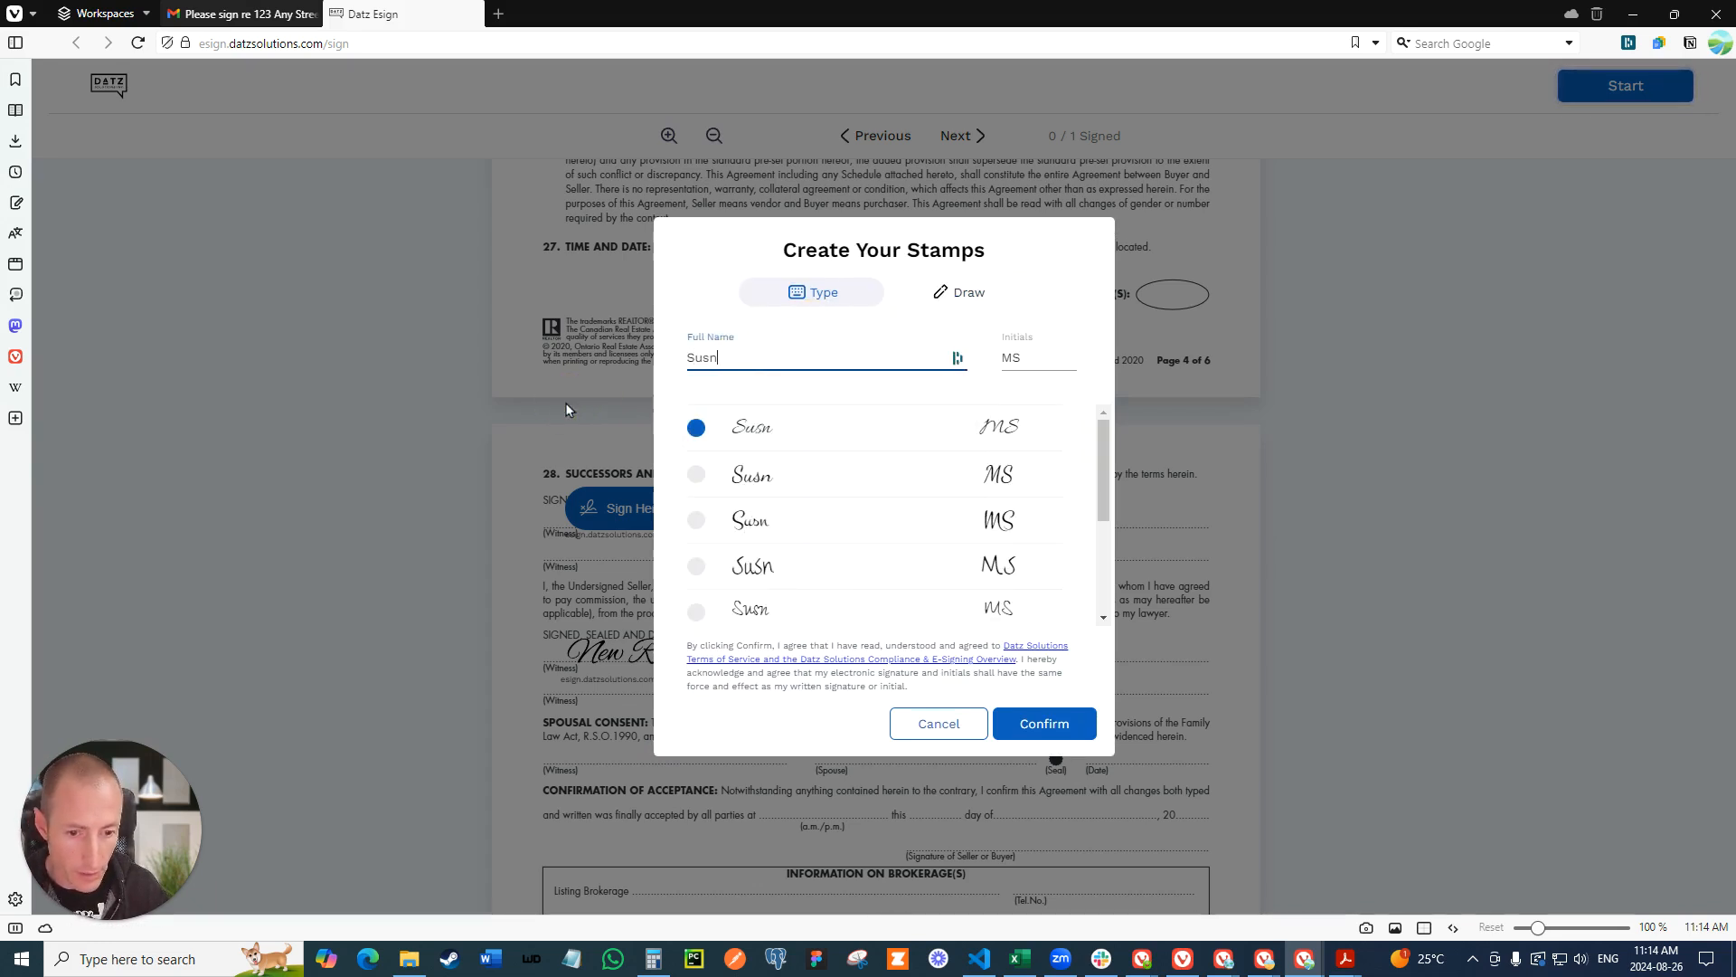
{"action": "key", "text": "Tab"}
{"action": "type", "text": "SC"}
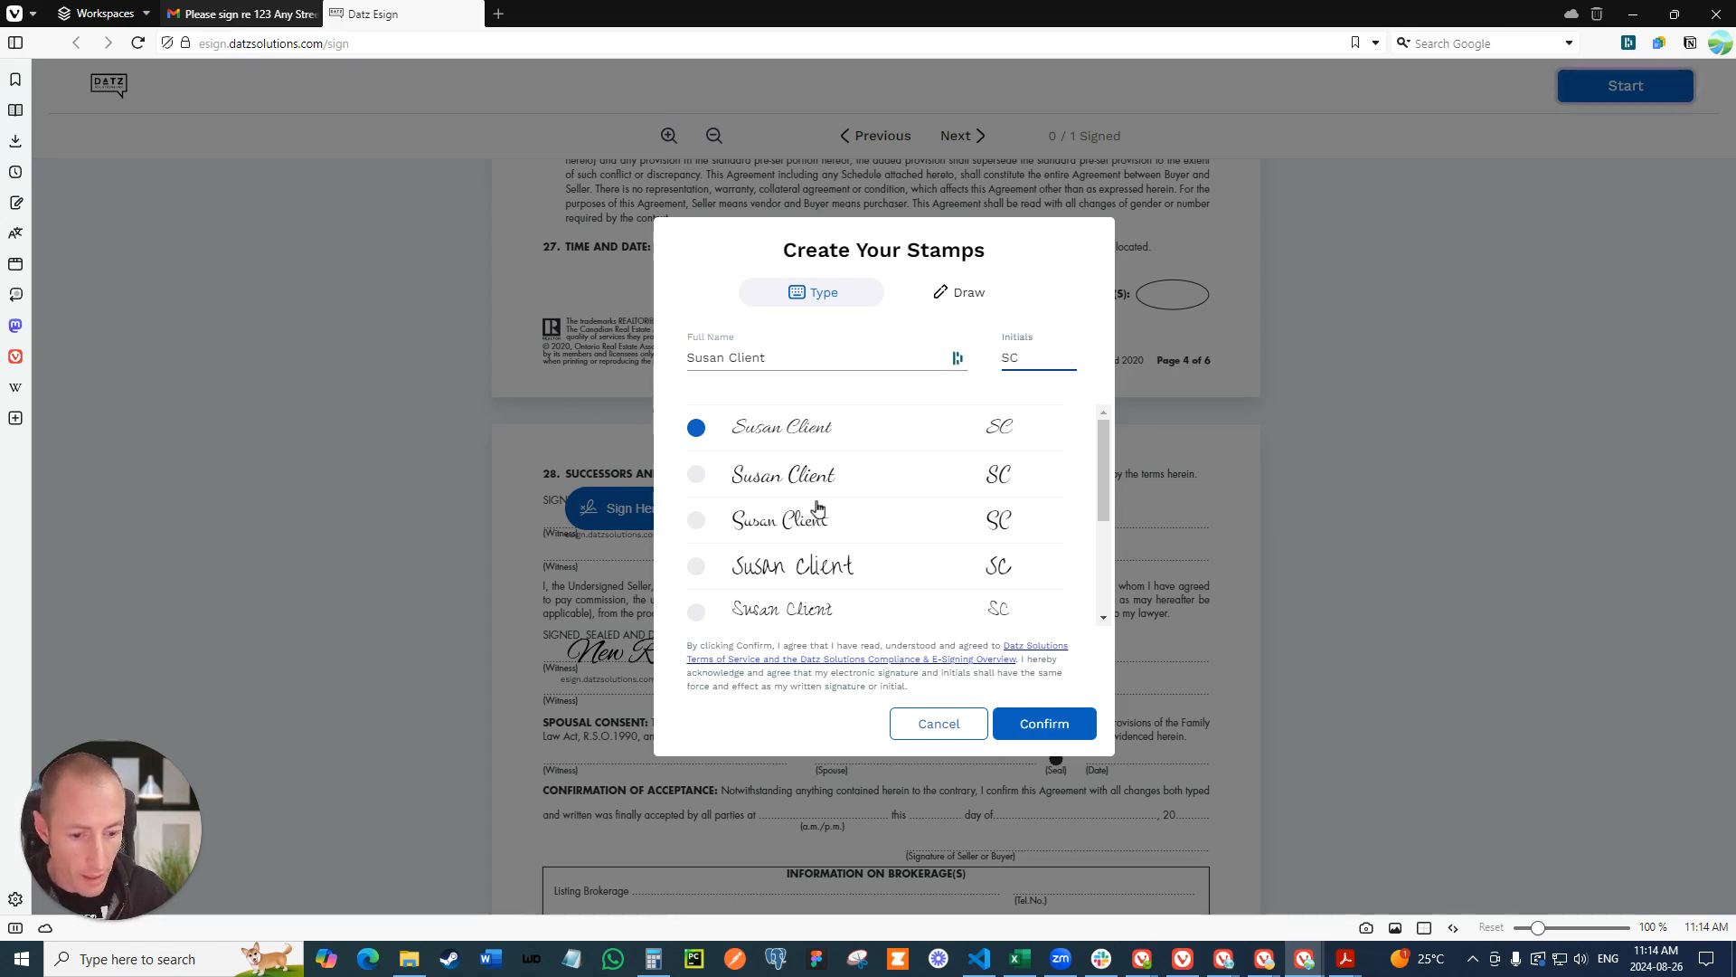
- Choose the fifth handwriting style, confirm the stamps to sign the document, and complete the client's signing
{"action": "left_click", "coordinate": [694, 613]}
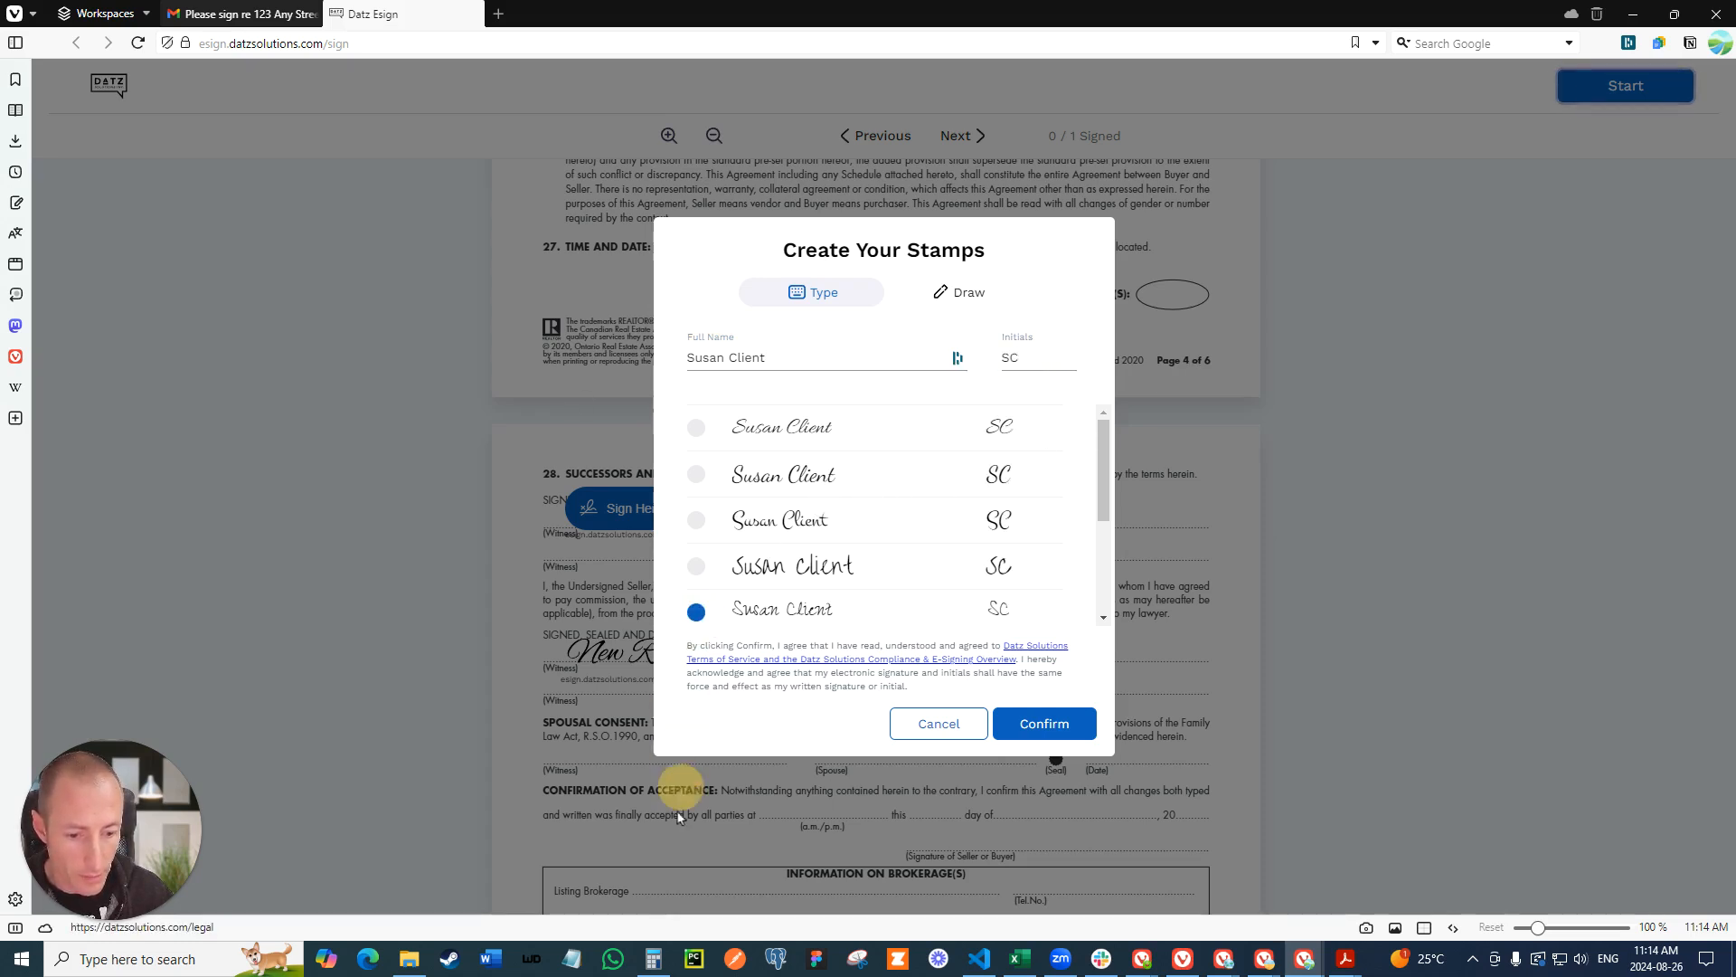
{"action": "left_click", "coordinate": [1044, 724]}
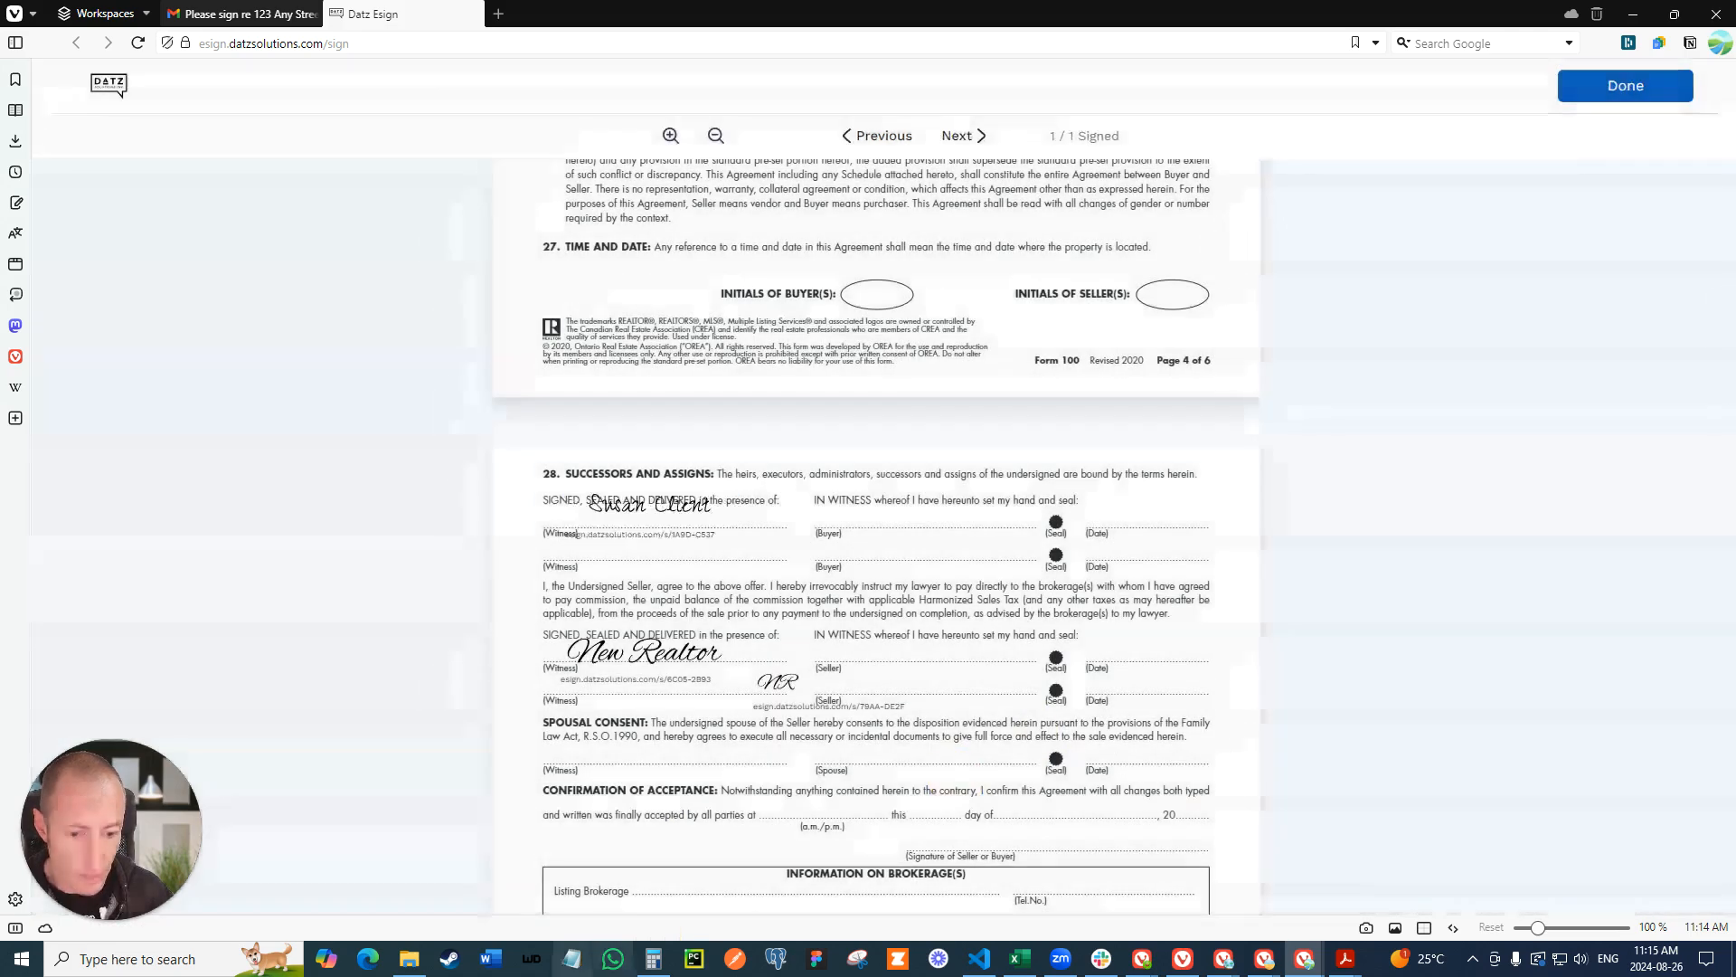
{"action": "left_click", "coordinate": [1603, 96]}
{"action": "left_click", "coordinate": [920, 579]}
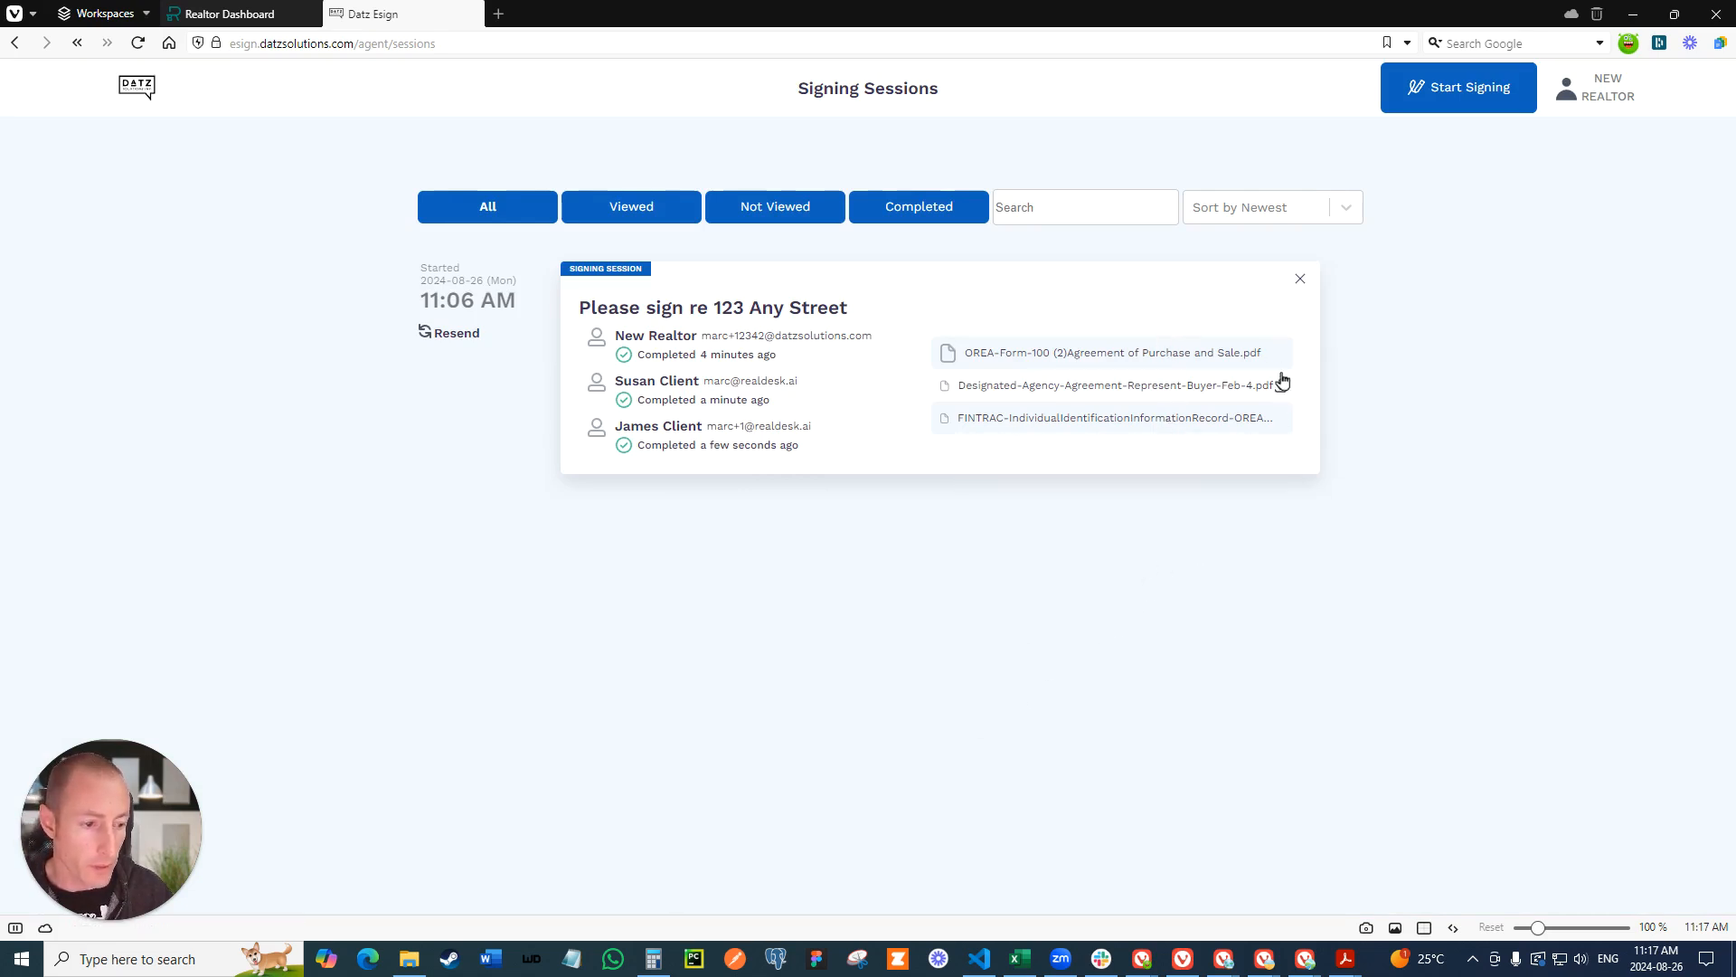
- Review the signatures in the completed OREA-Form-100 Agreement of Purchase and Sale from the signing session
{"action": "left_click", "coordinate": [1175, 353]}
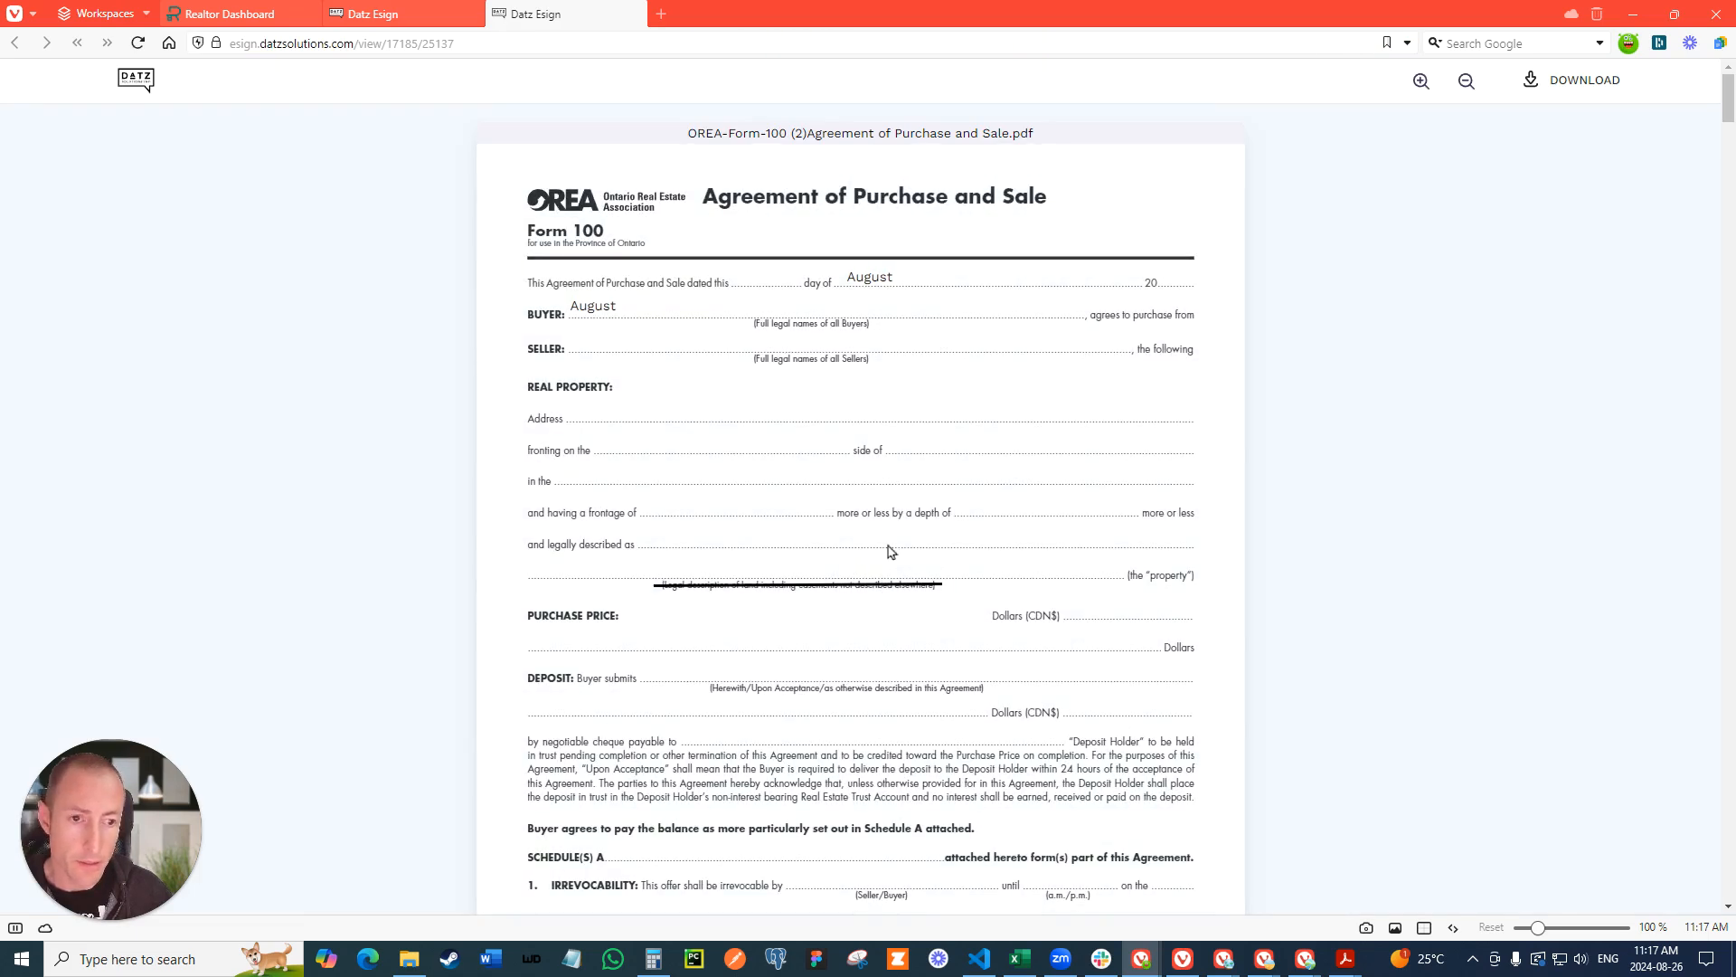
{"action": "scroll", "coordinate": [882, 475], "scroll_direction": "down", "scroll_amount": 20}
{"action": "scroll", "coordinate": [881, 474], "scroll_direction": "down", "scroll_amount": 20}
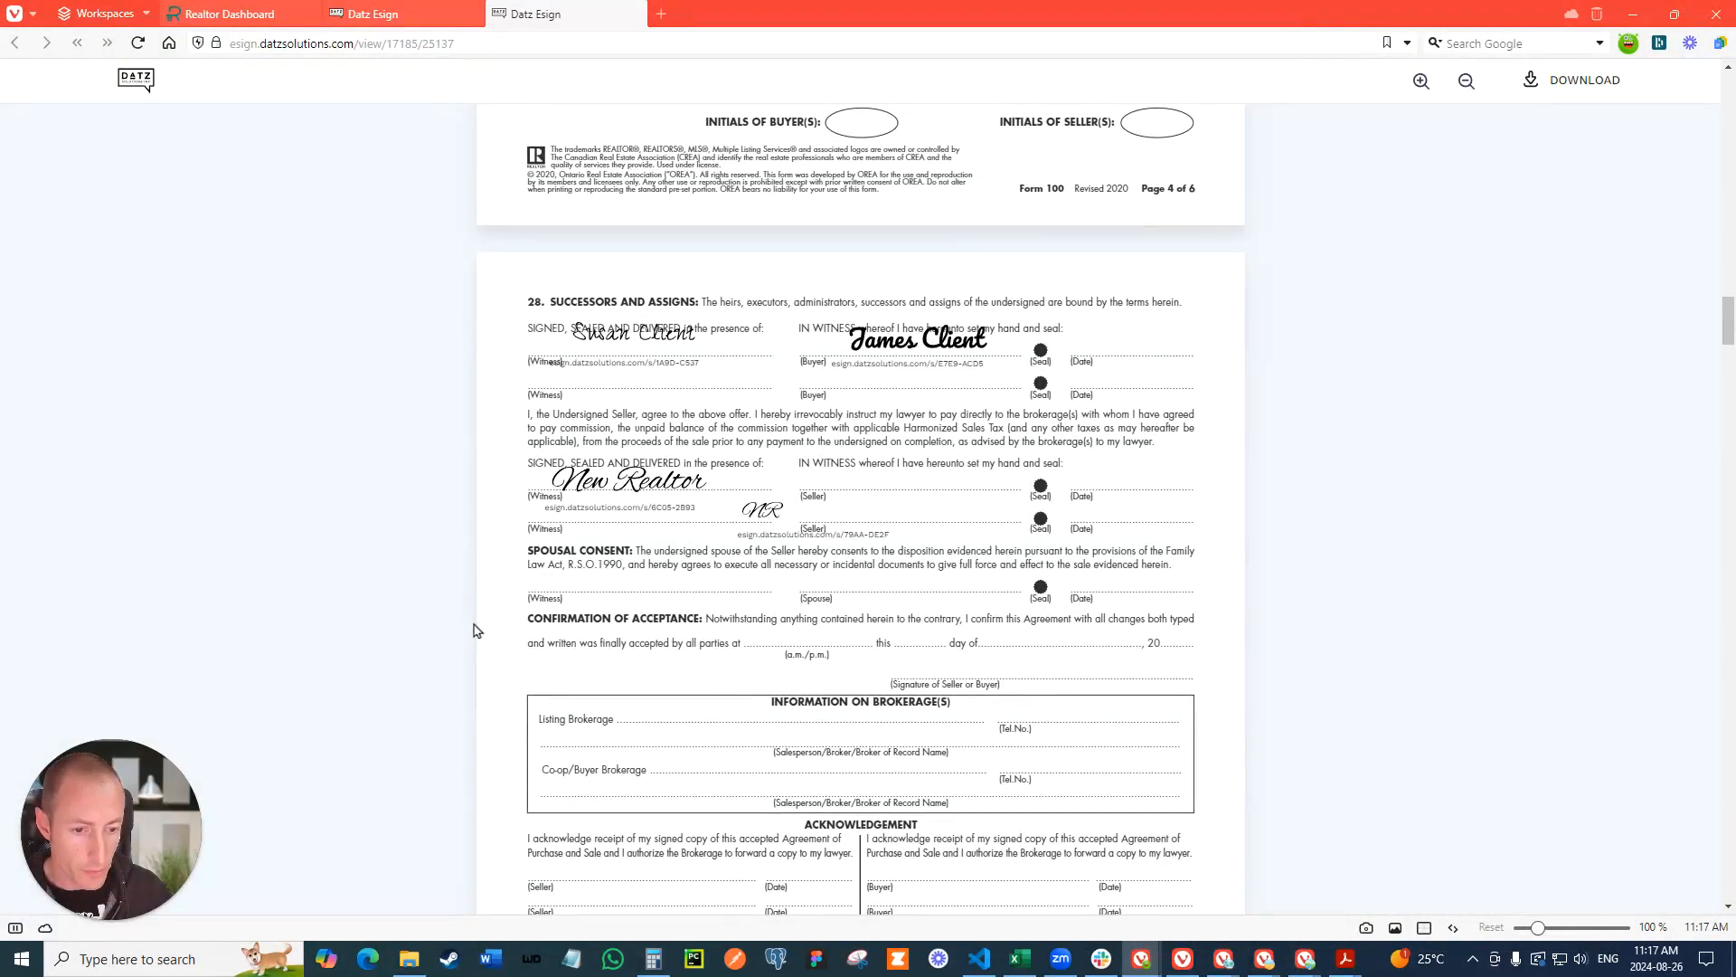
{"action": "left_click", "coordinate": [634, 14]}
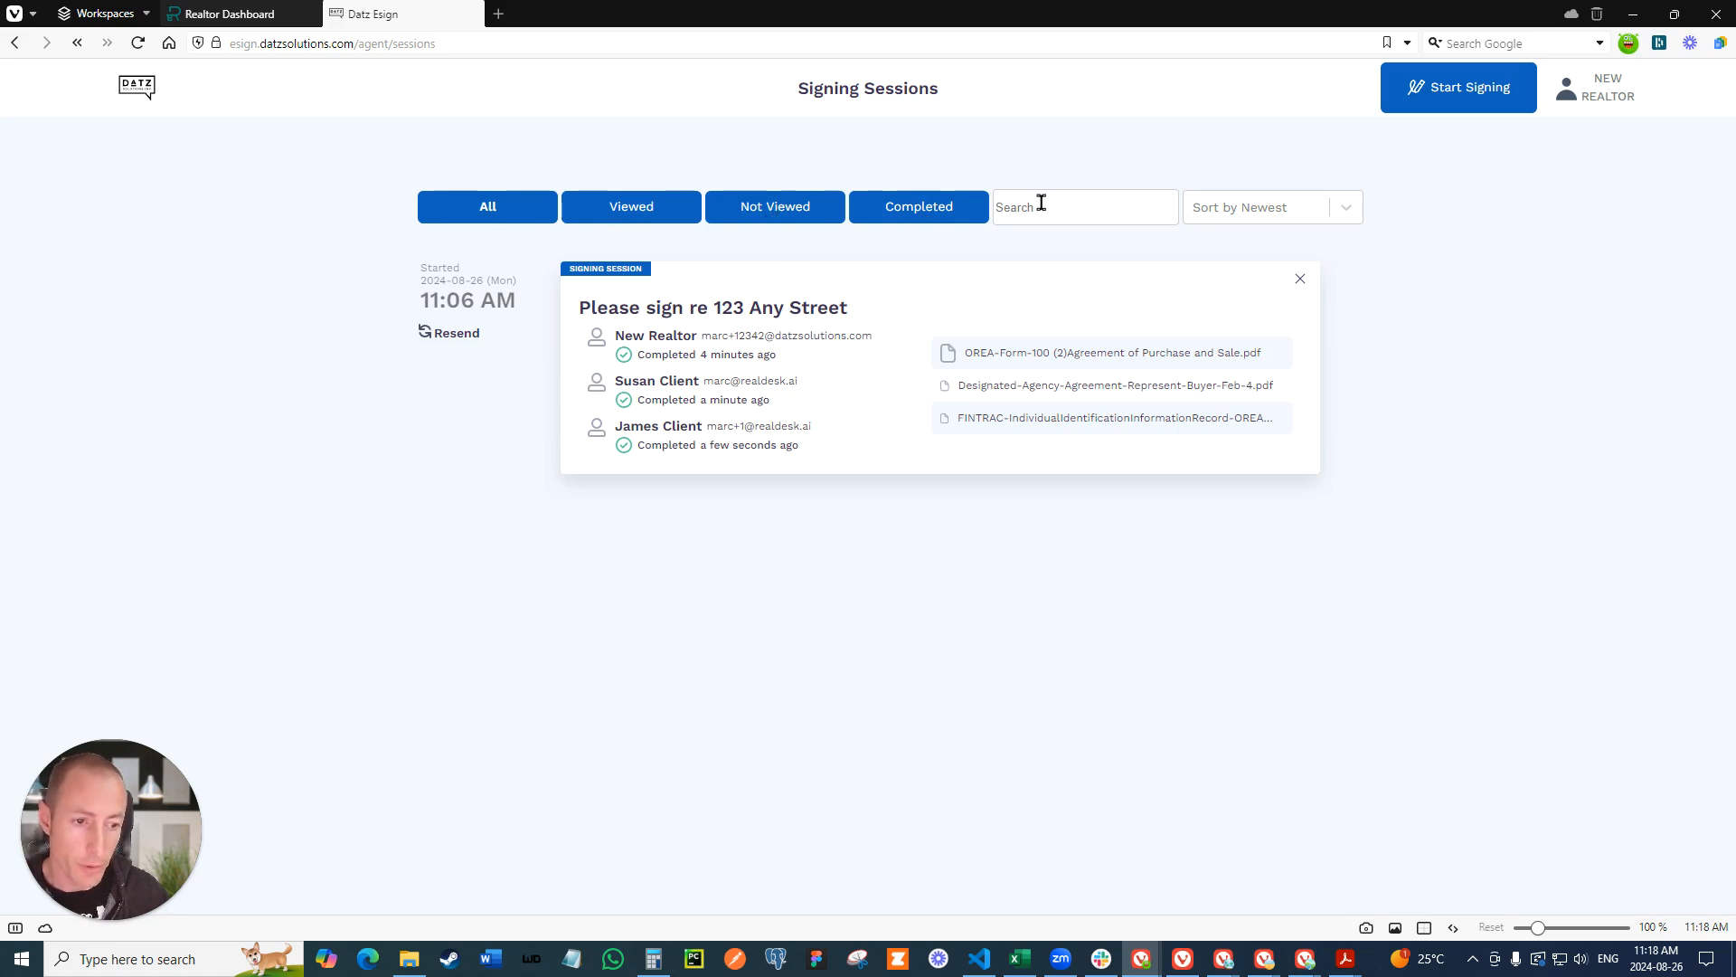
{"action": "left_click", "coordinate": [1356, 211]}
{"action": "left_click", "coordinate": [1243, 250]}
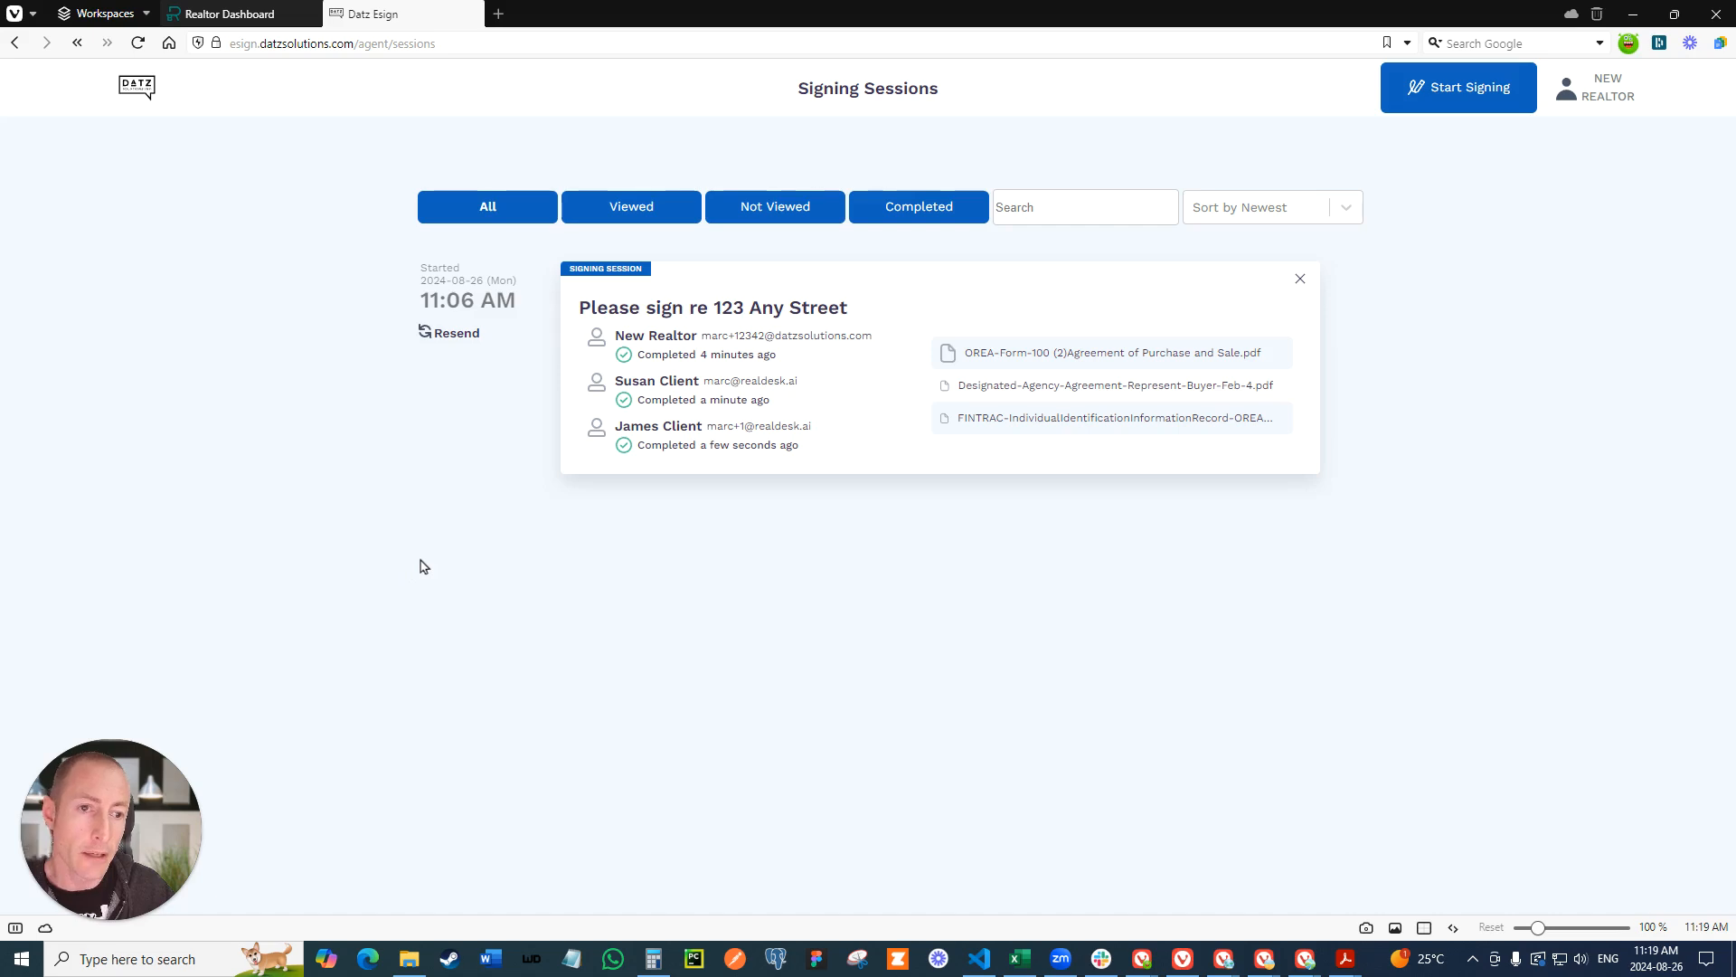
- Check the e-sign account's payment settings for the subscription's valid-to date
{"action": "left_click", "coordinate": [1585, 97]}
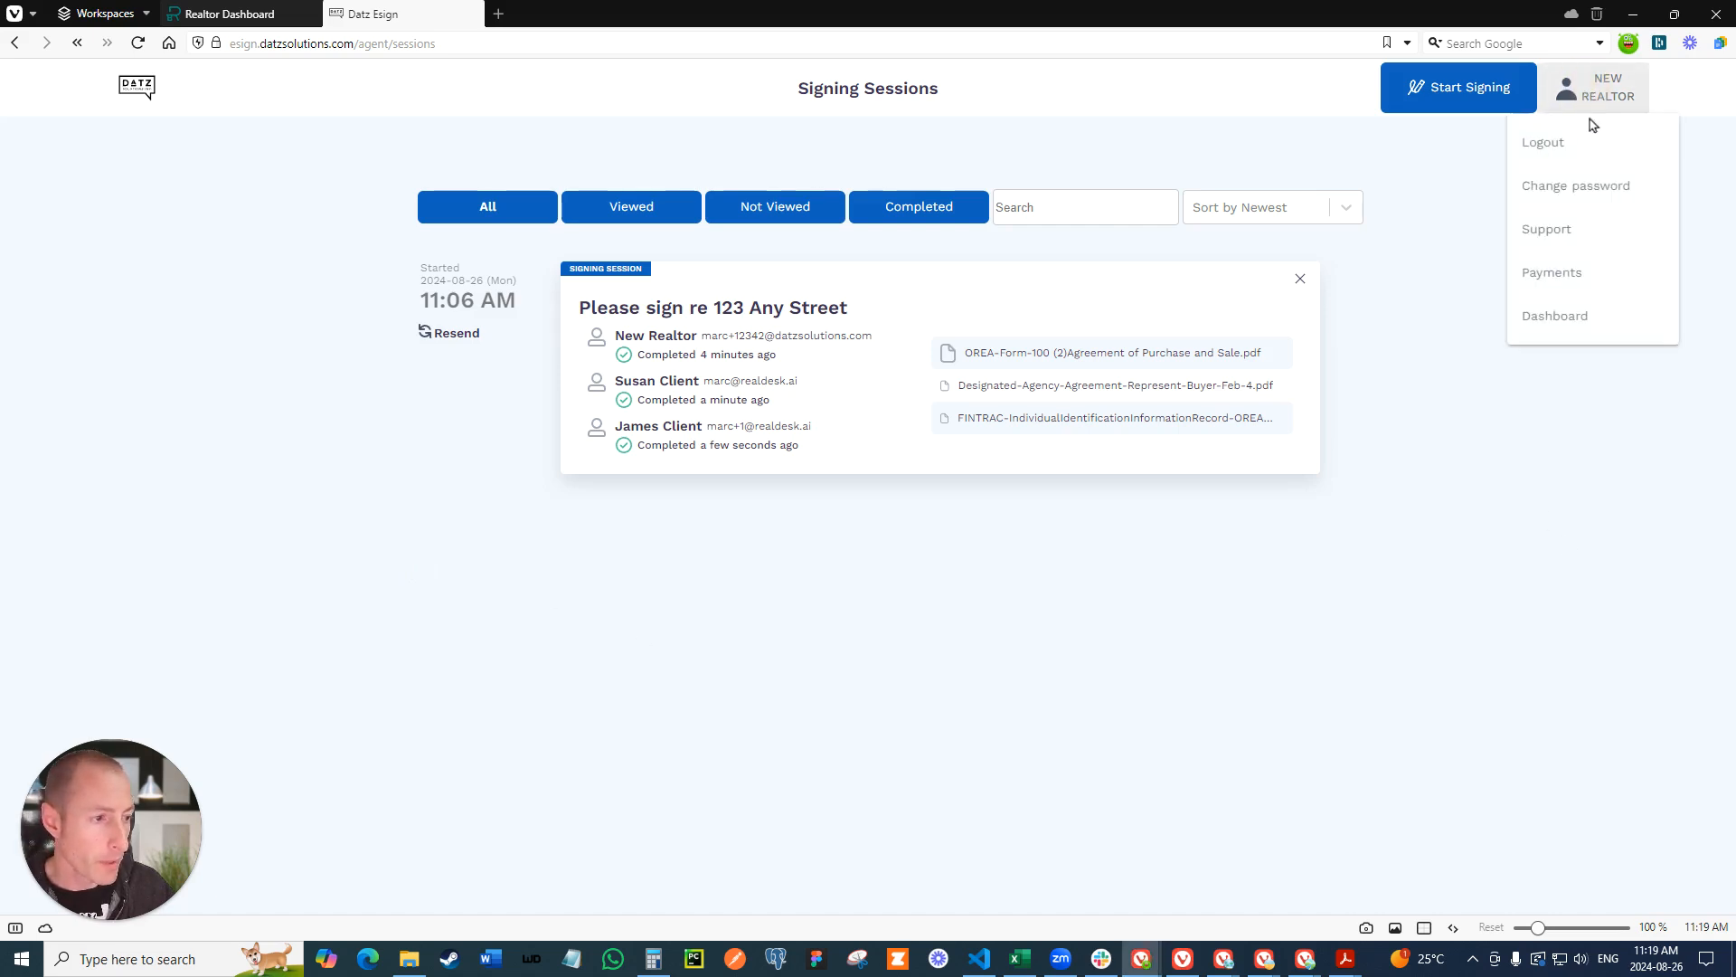
{"action": "left_click", "coordinate": [1552, 283]}
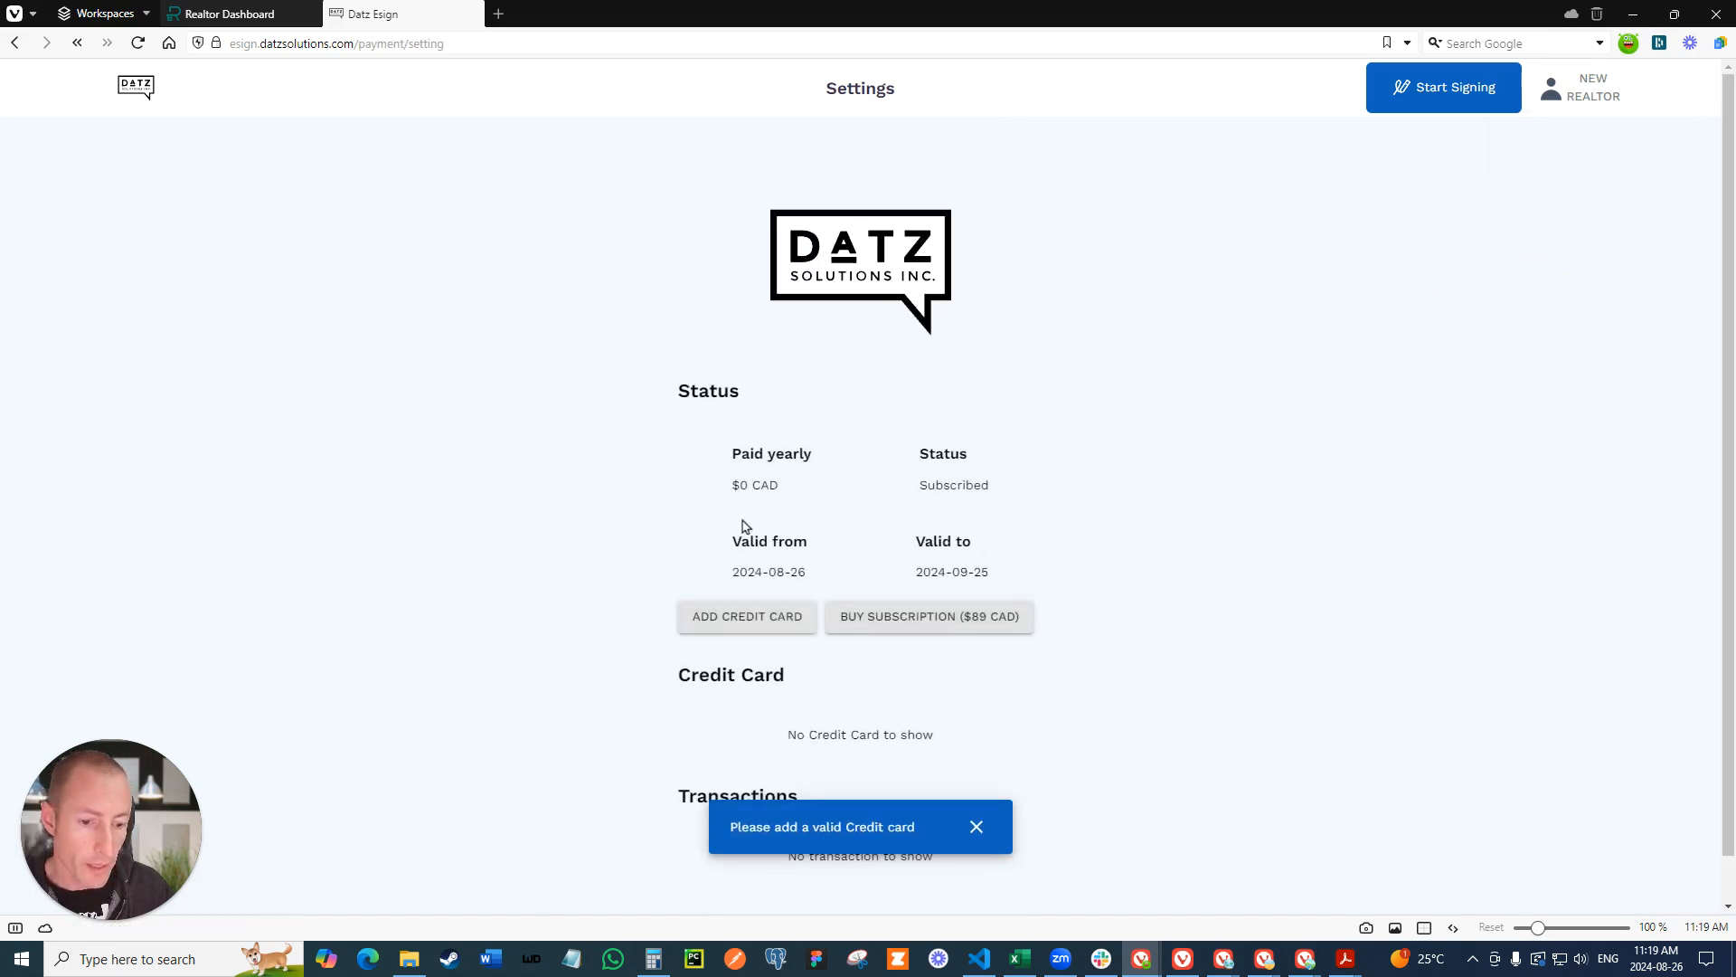
{"action": "left_click_drag", "start_coordinate": [915, 571], "coordinate": [1028, 577]}
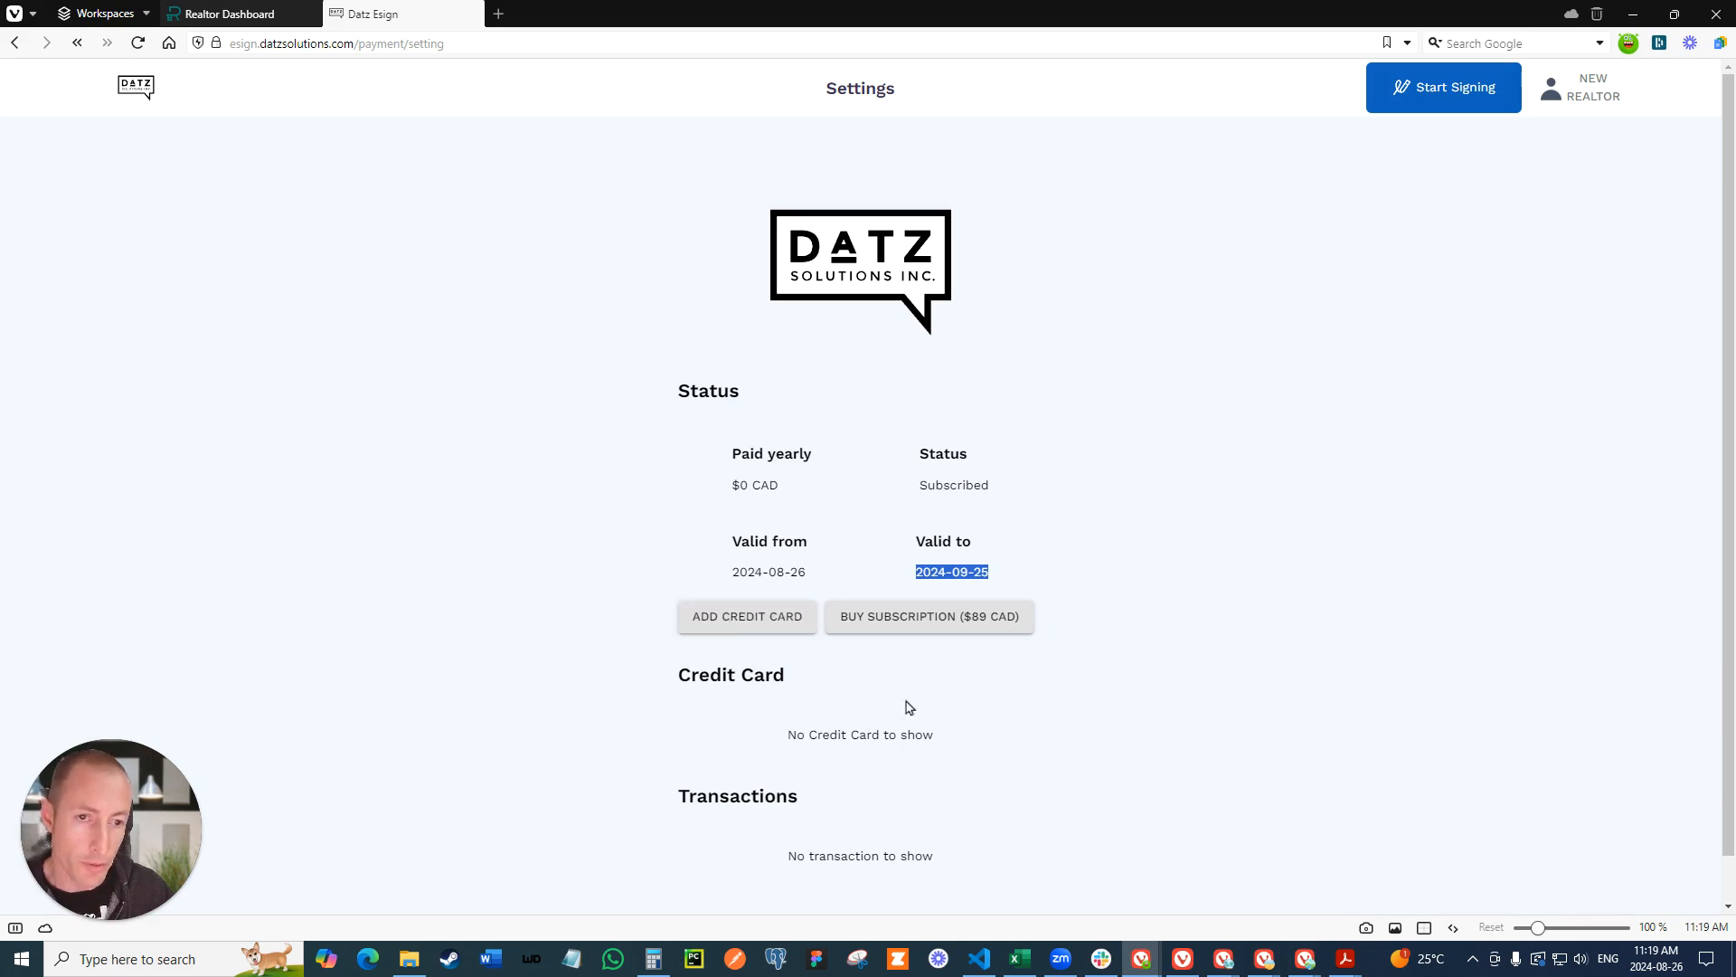
{"action": "left_click", "coordinate": [1578, 86]}
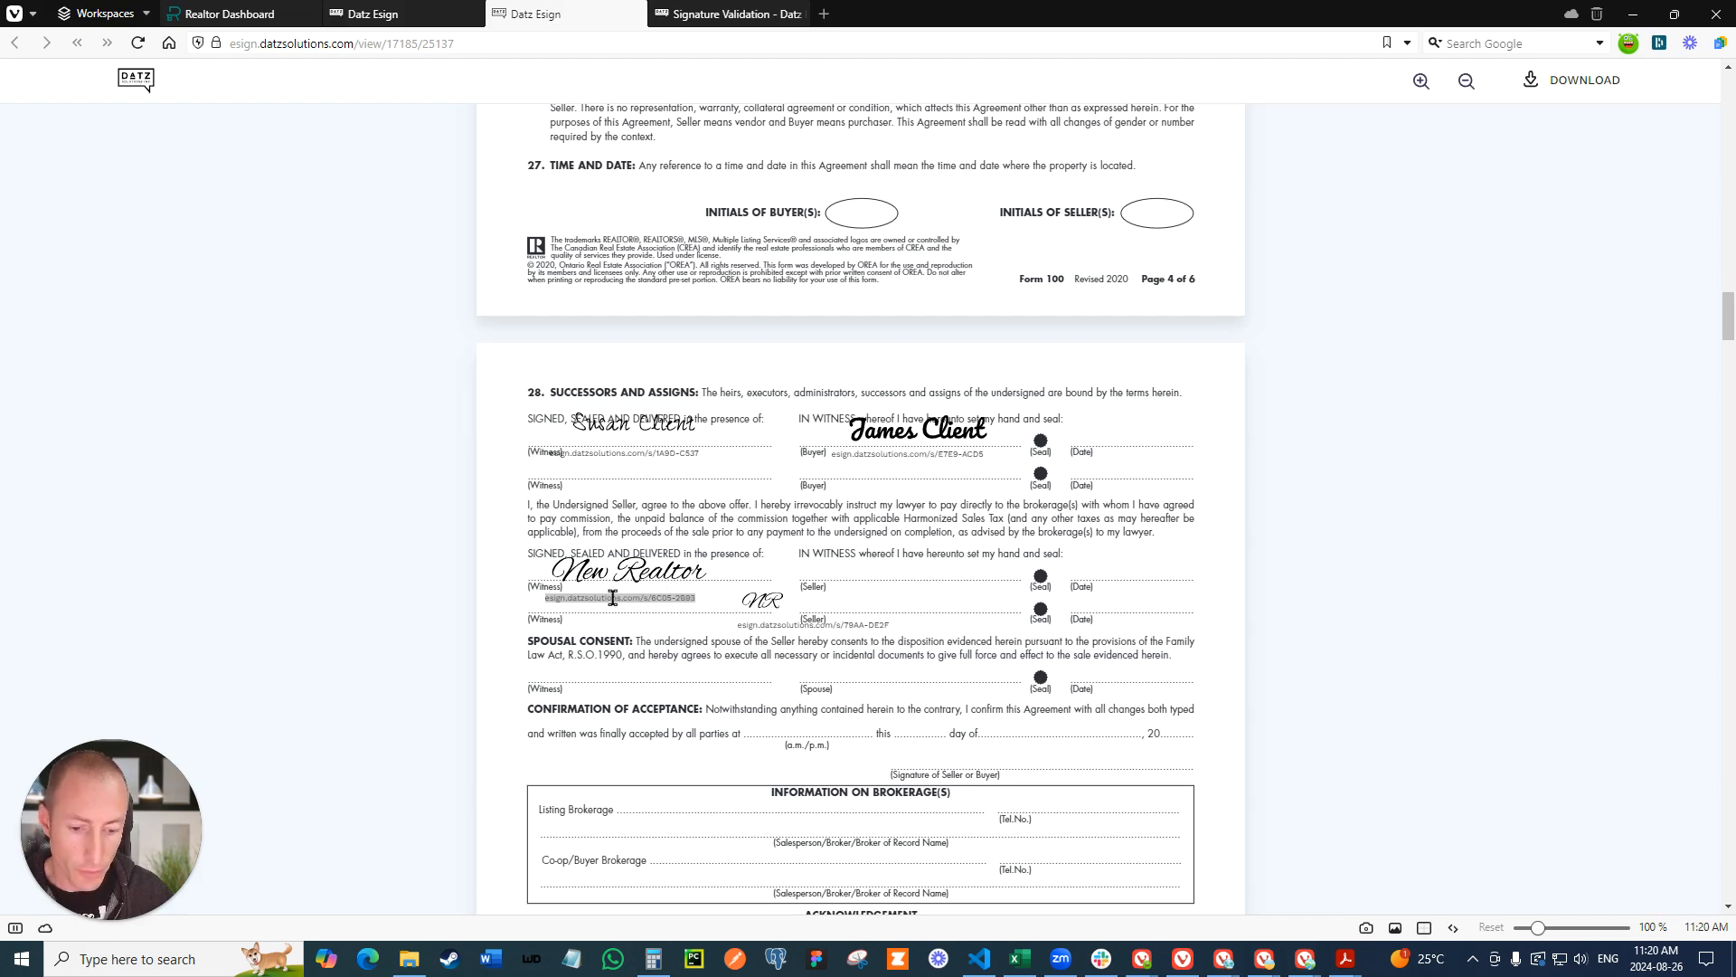
- Look up the realtor's signature ID in the Signature Validation System after completing the robot check
{"action": "left_click", "coordinate": [708, 25]}
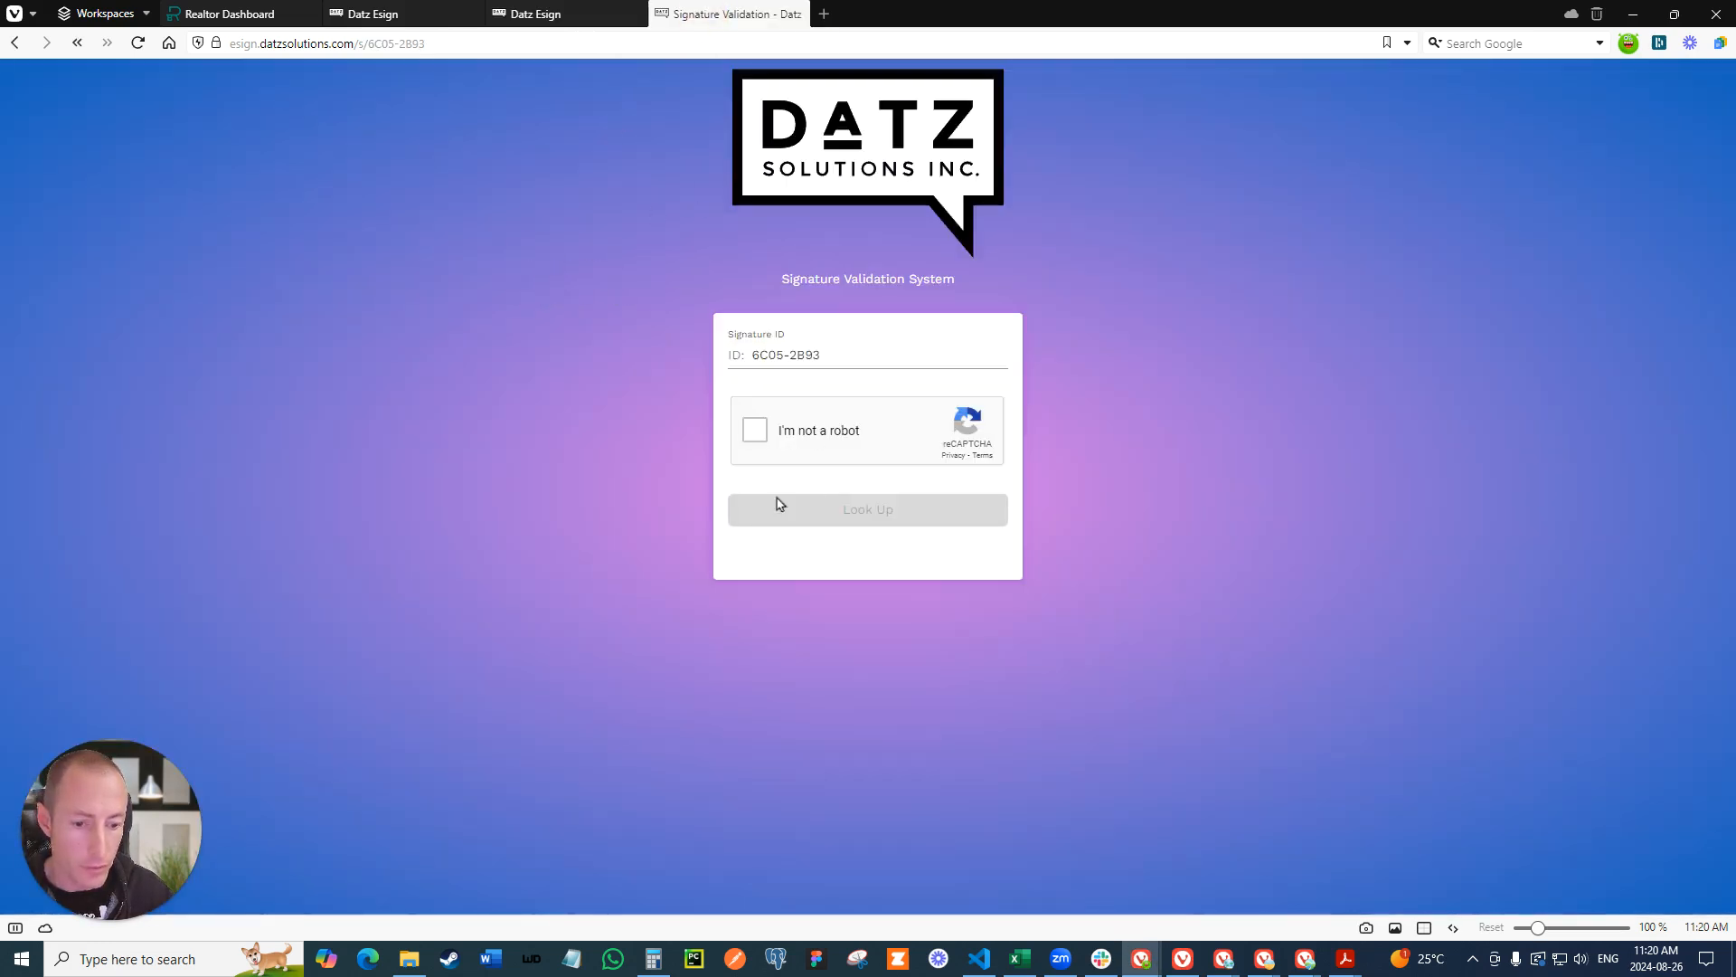
{"action": "left_click", "coordinate": [755, 429]}
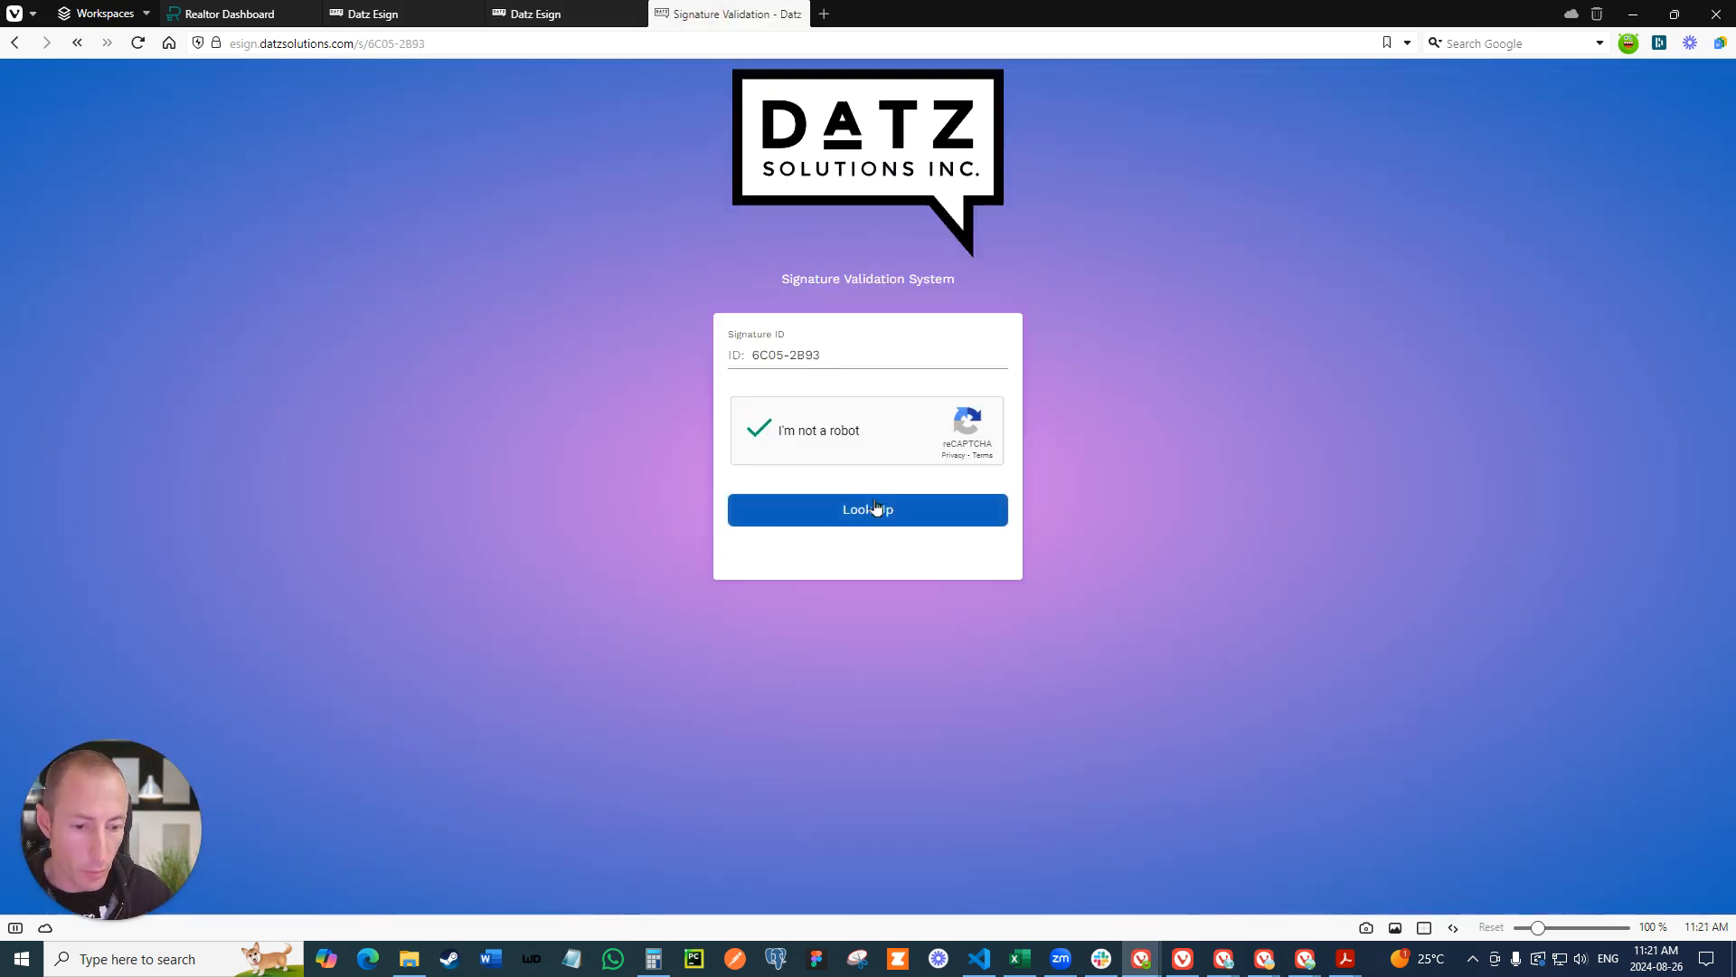
{"action": "left_click", "coordinate": [875, 507]}
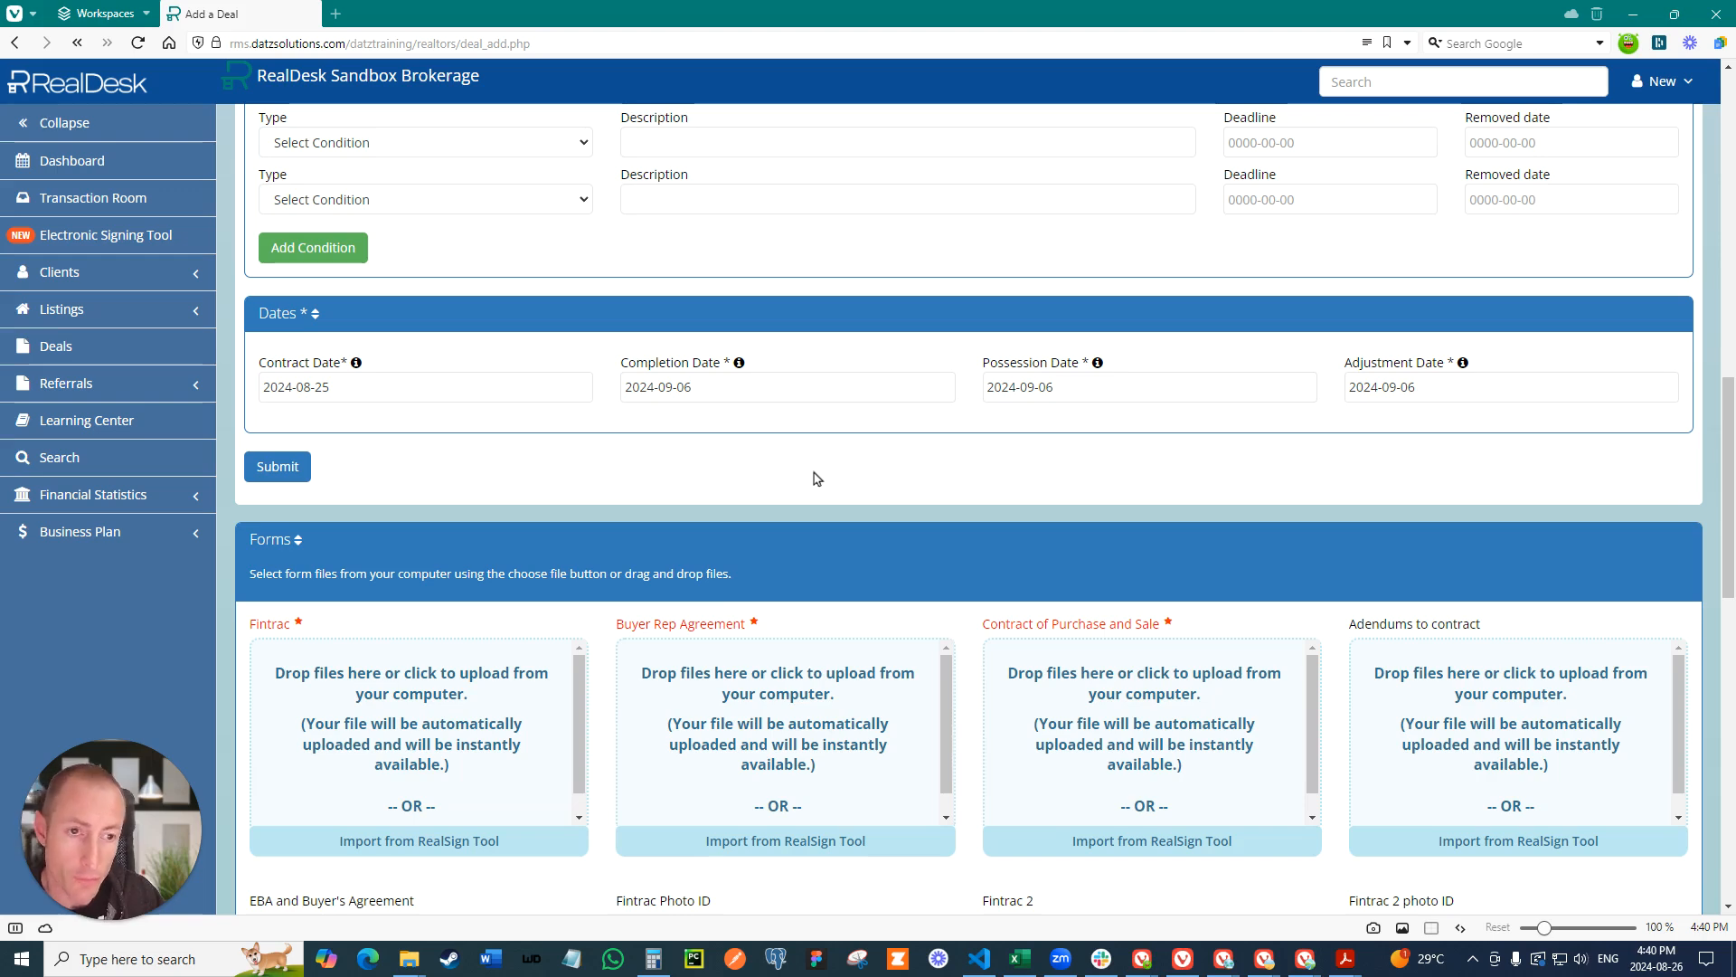
- Import FINTRAC-IndividualIdentificationInformationRecord-OREA630.pdf from the RealSign tool into the deal's Fintrac form slot
{"action": "scroll", "coordinate": [801, 482], "scroll_direction": "down", "scroll_amount": 2}
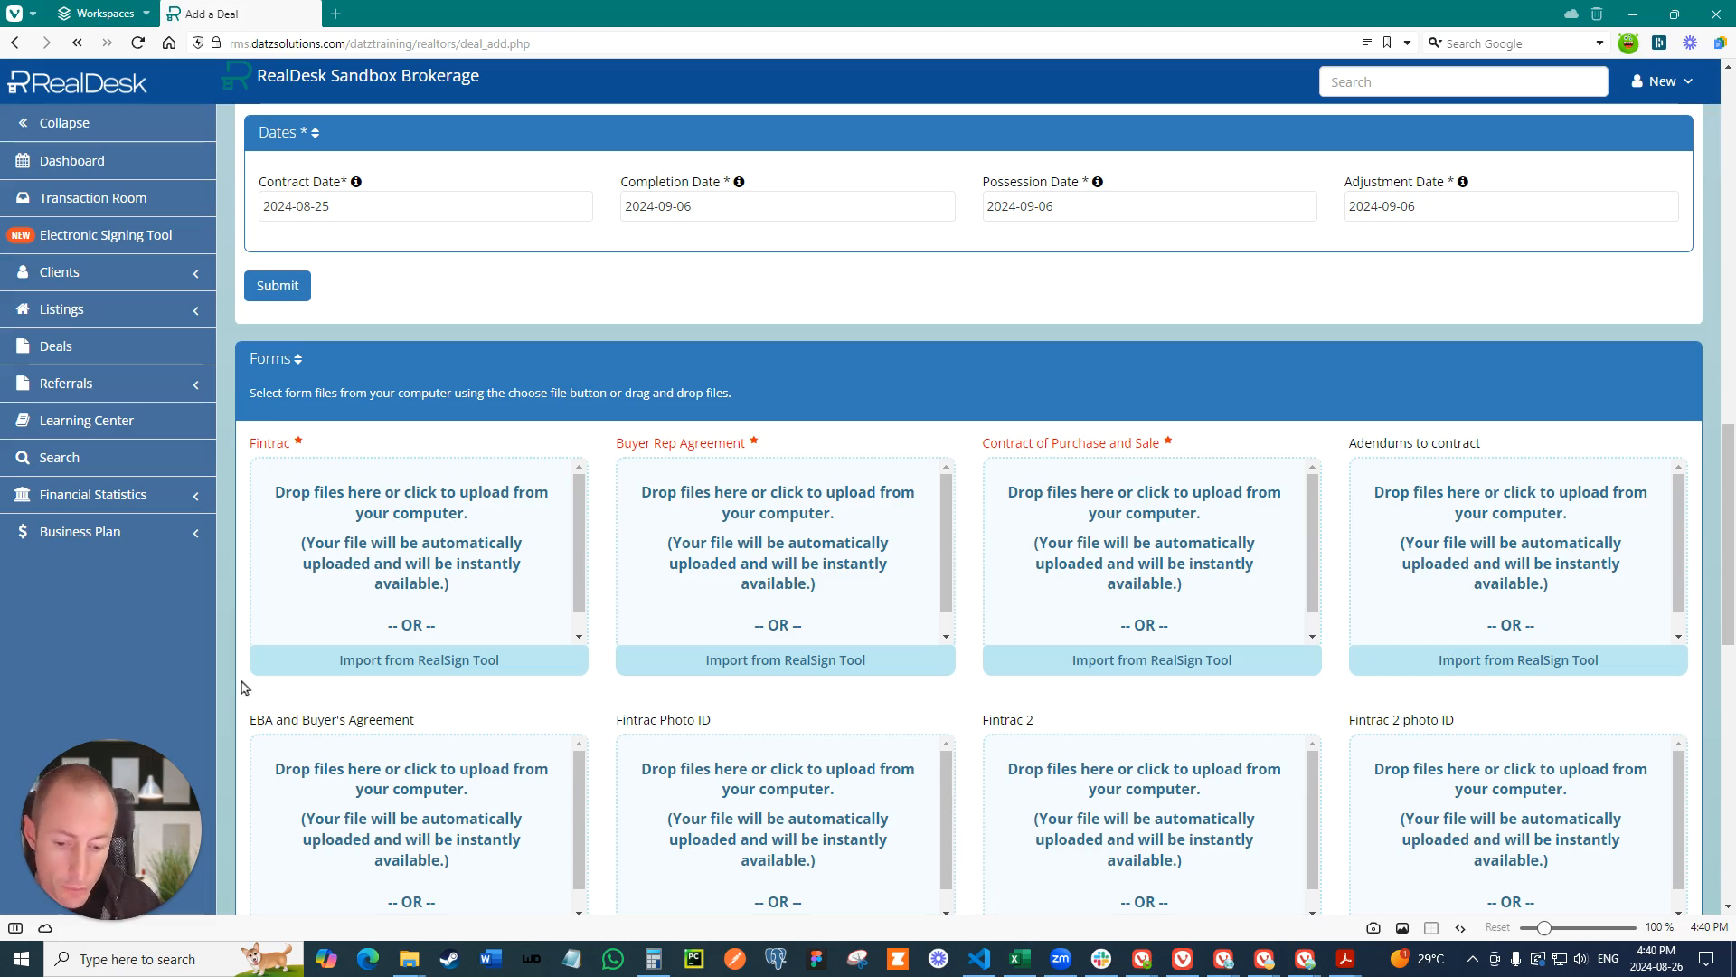
{"action": "left_click", "coordinate": [412, 673]}
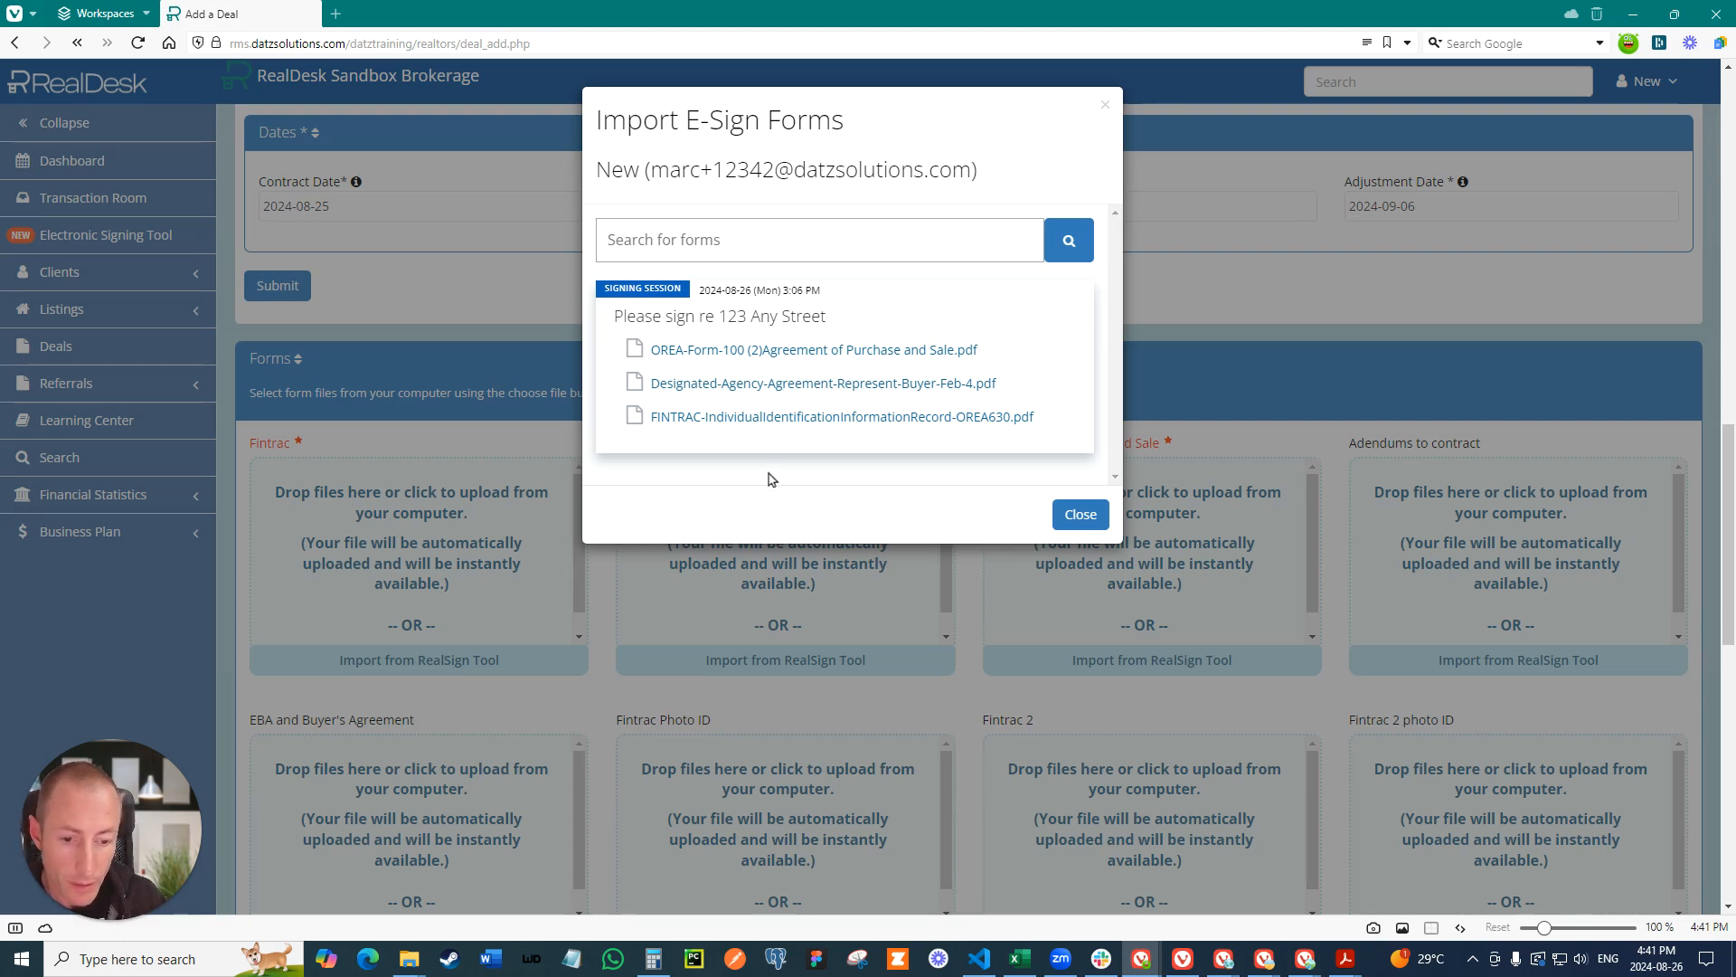
{"action": "left_click", "coordinate": [782, 418]}
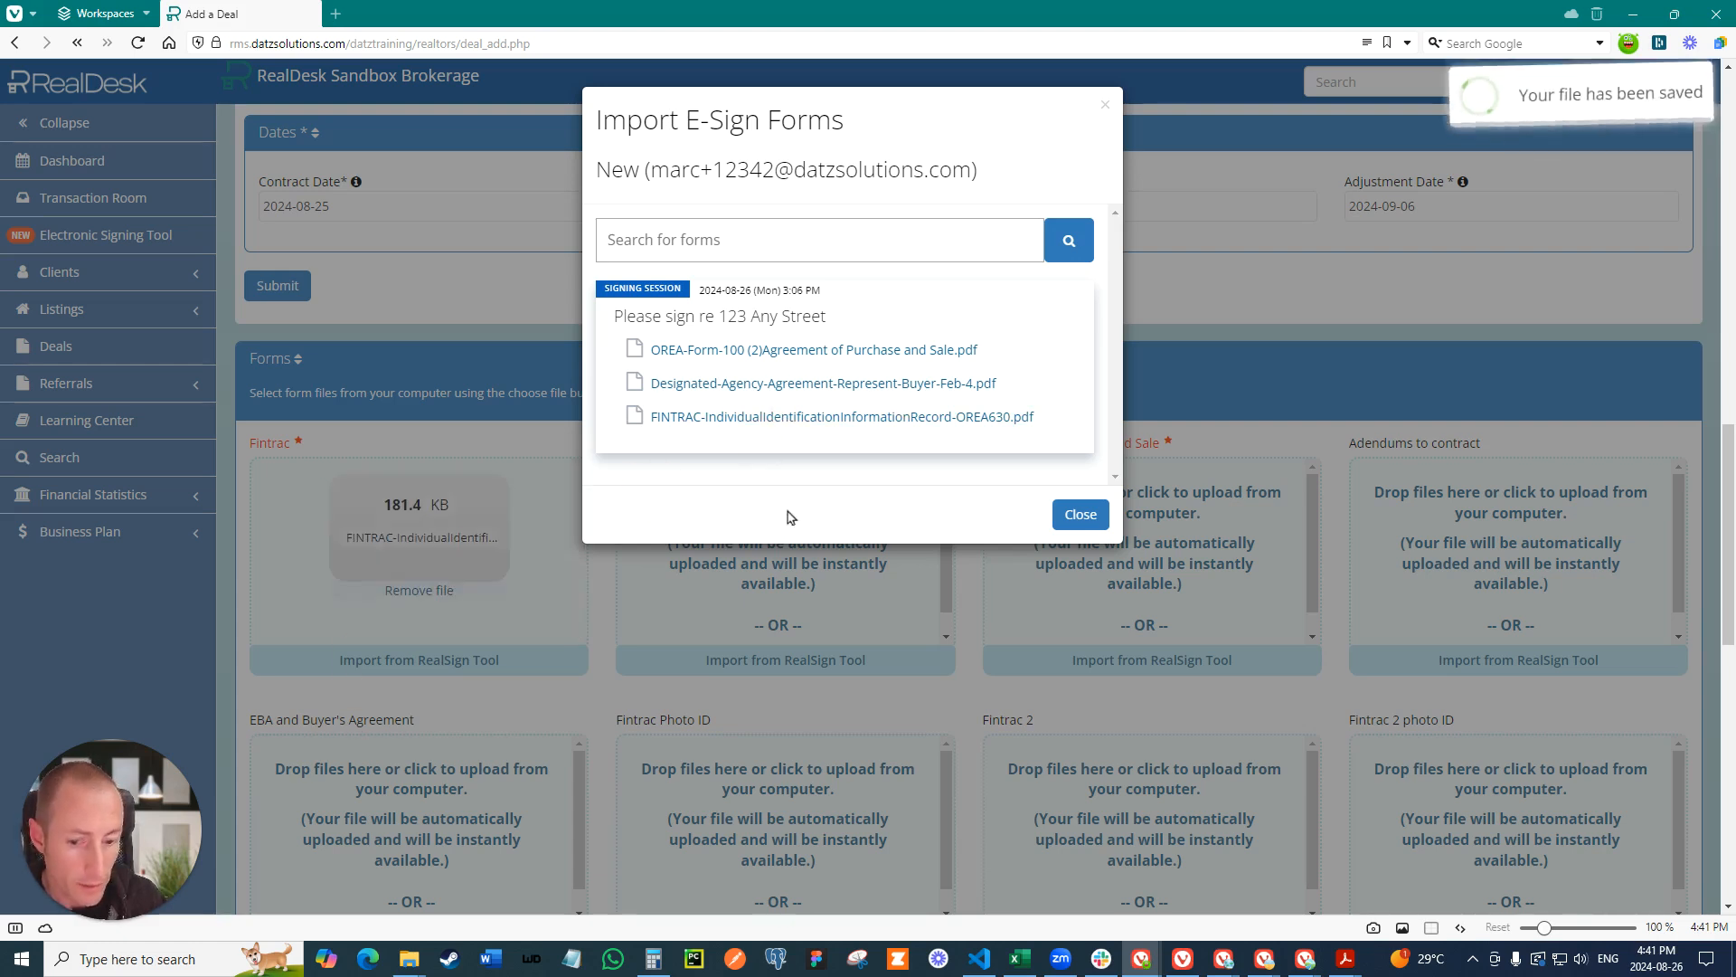
{"action": "left_click", "coordinate": [1079, 513]}
- Import Designated-Agency-Agreement-Represent-Buyer-Feb-4.pdf from the RealSign tool into the Buyer Rep Agreement slot
{"action": "left_click", "coordinate": [779, 655]}
{"action": "left_click", "coordinate": [853, 384]}
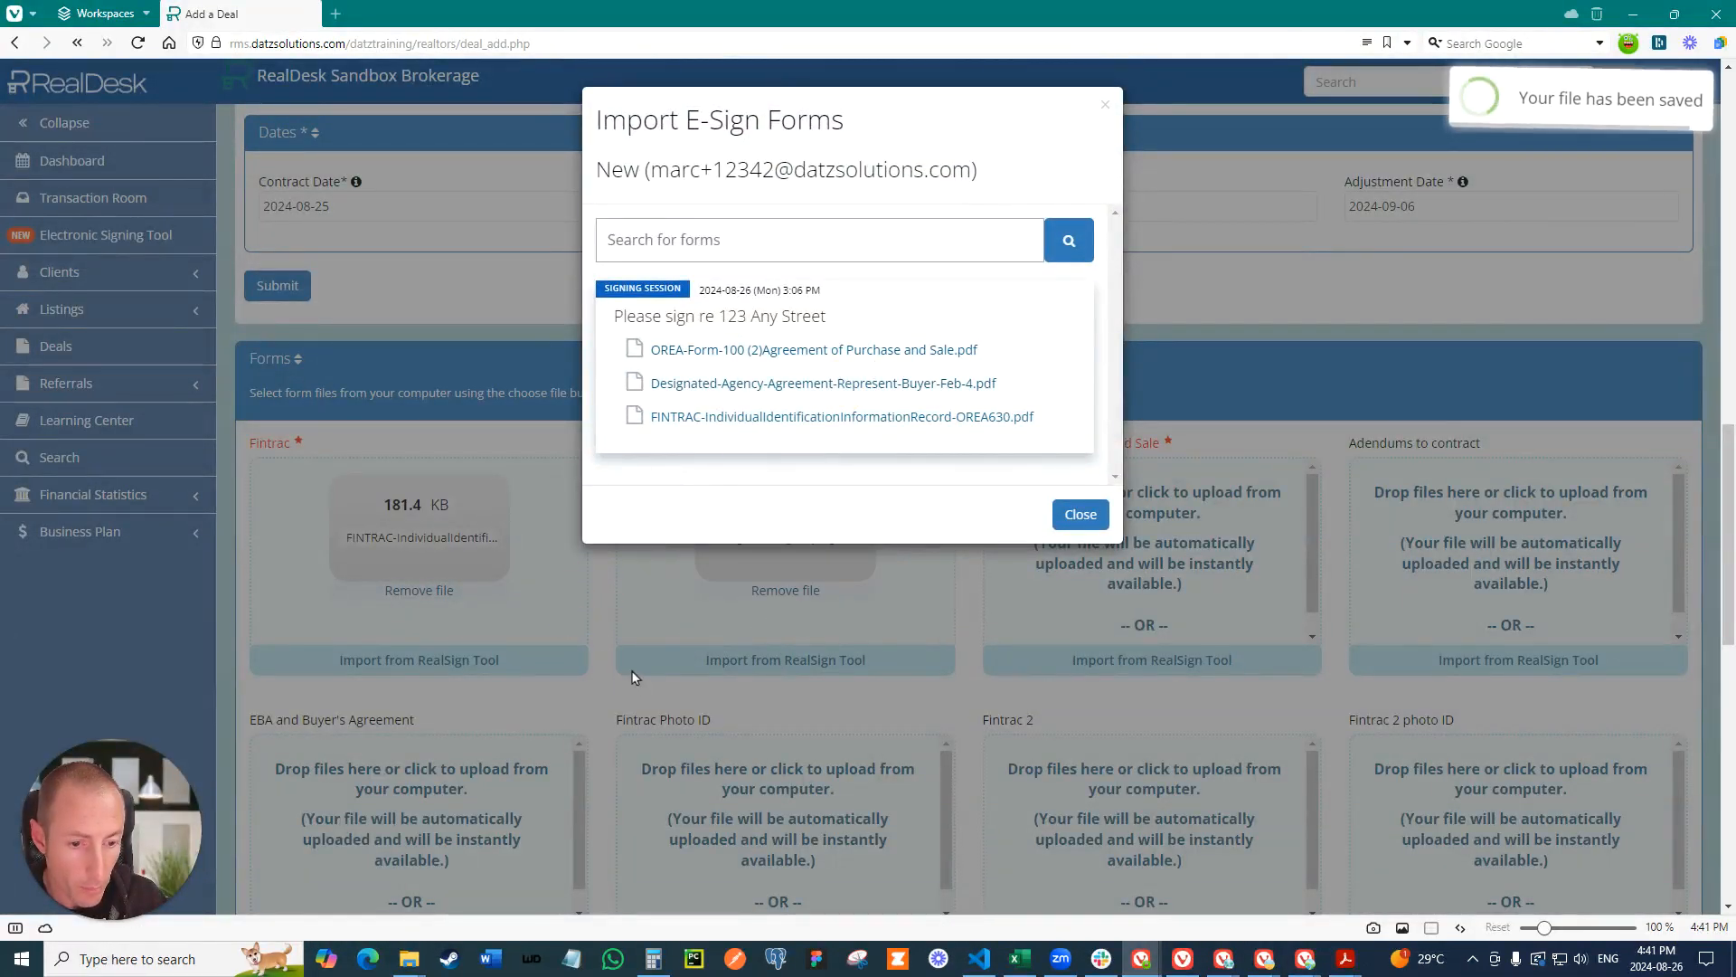
{"action": "left_click", "coordinate": [1080, 513]}
- Import OREA-Form-100 (2)Agreement of Purchase and Sale.pdf from the RealSign tool into the Contract of Purchase and Sale slot
{"action": "left_click", "coordinate": [1119, 659]}
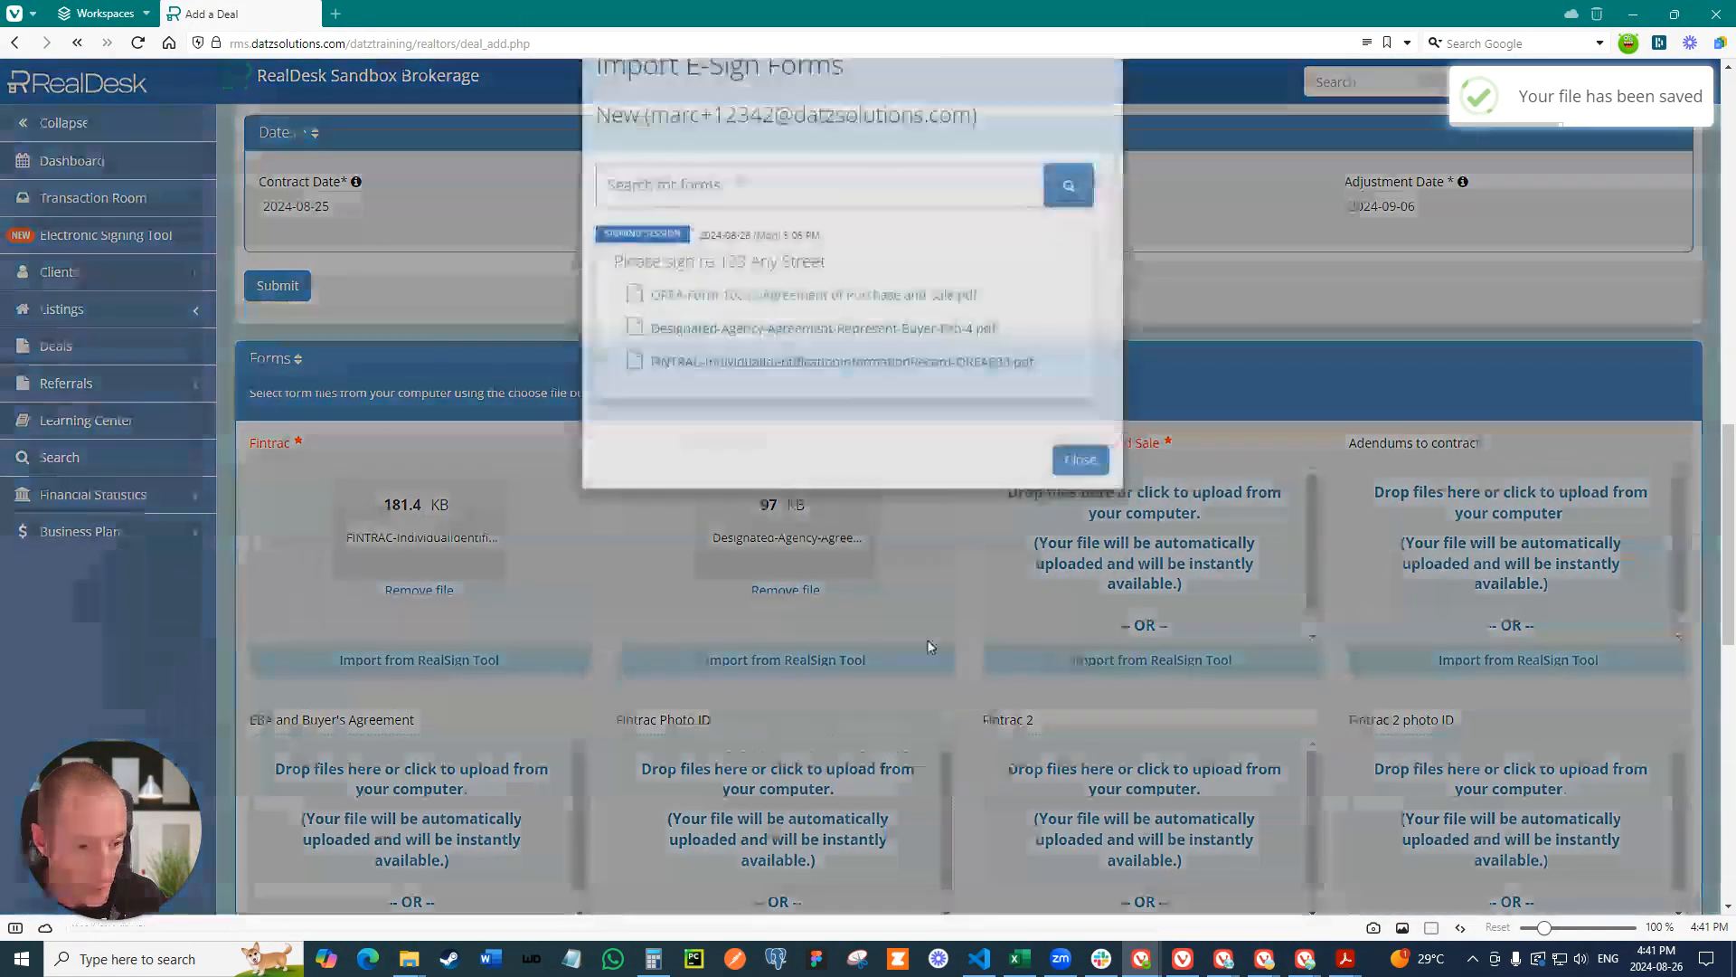
{"action": "left_click", "coordinate": [731, 350]}
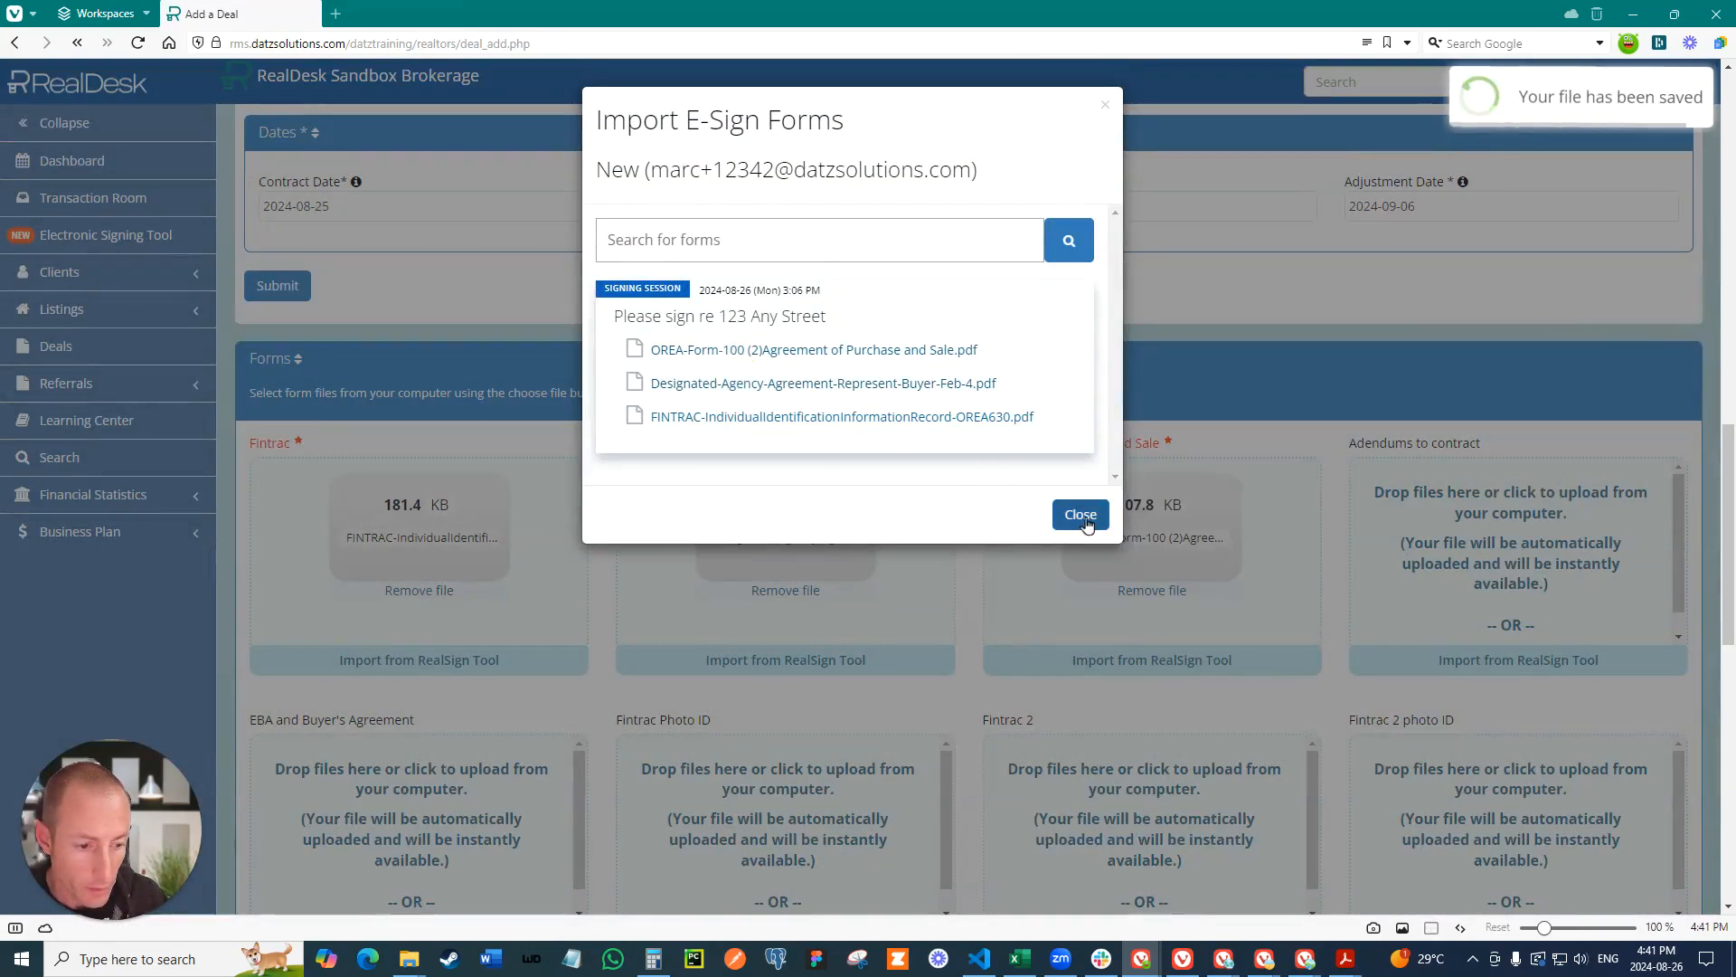
{"action": "left_click", "coordinate": [1080, 513]}
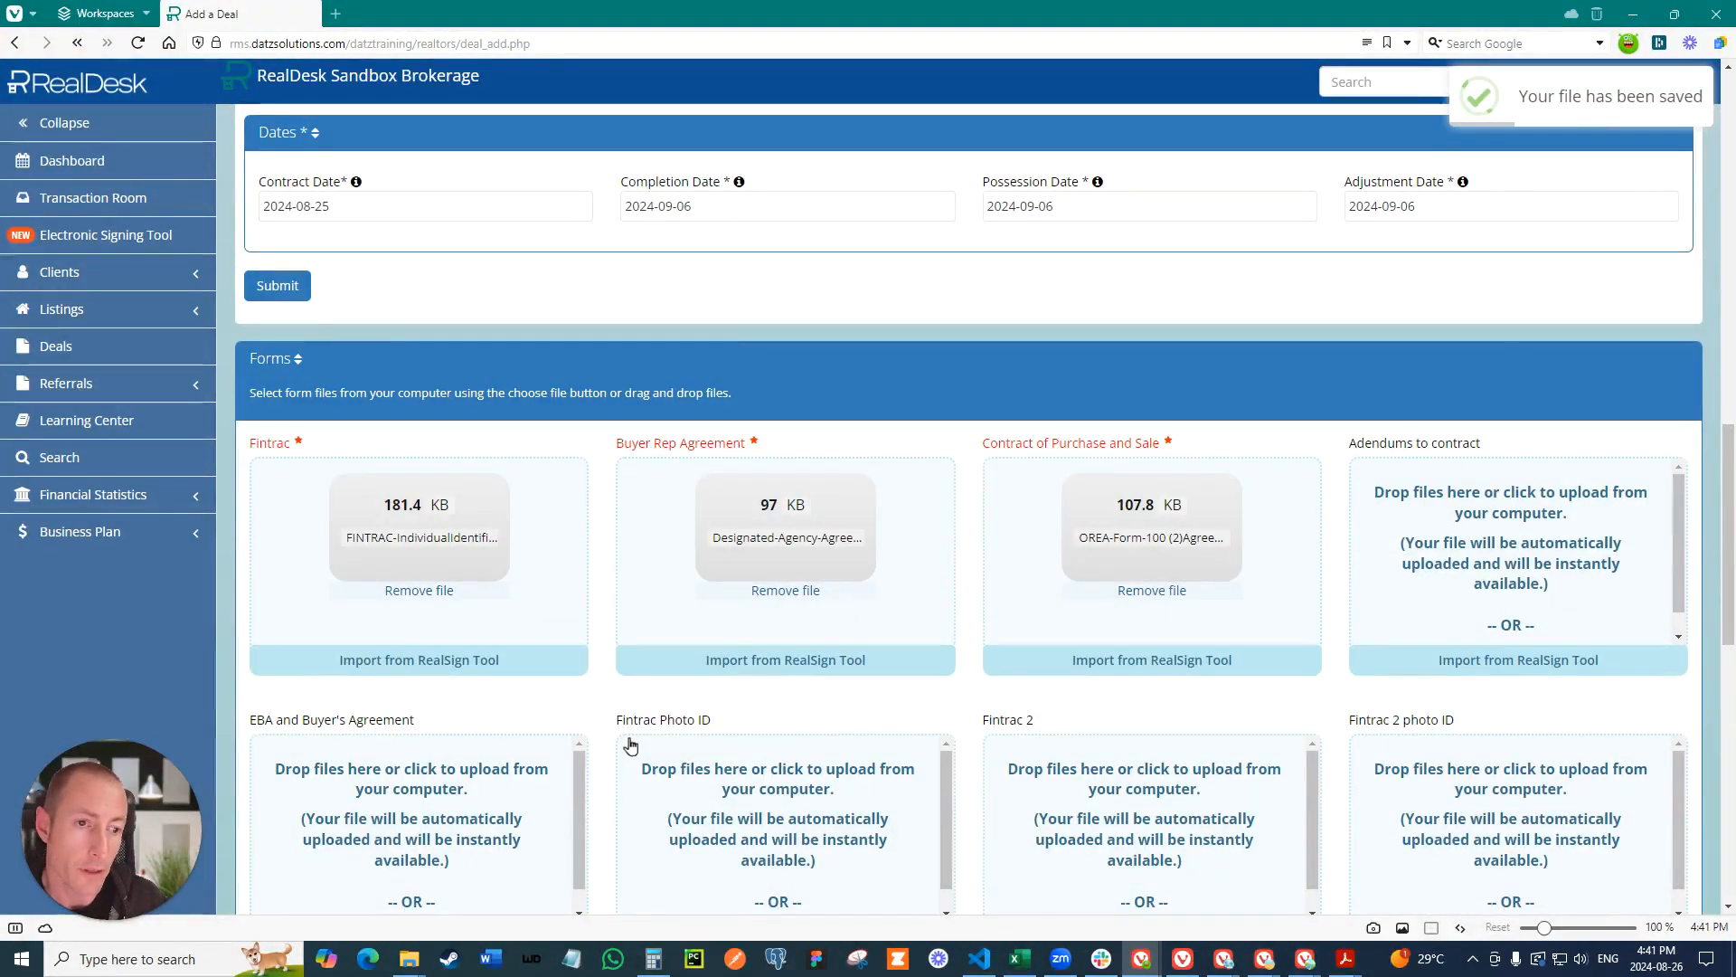